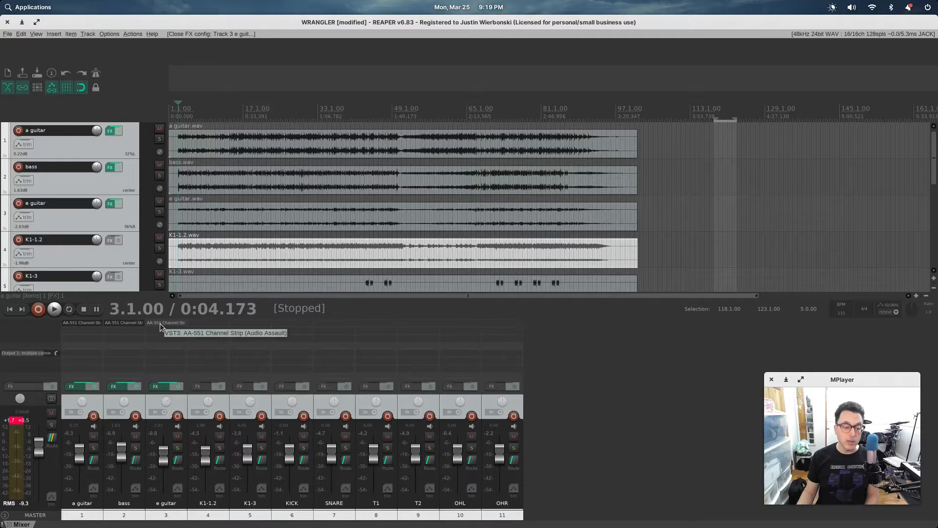
Inspect the AA-551 Channel Strip on the e guitar track, including its preset list, and close it.
left_click(160, 323)
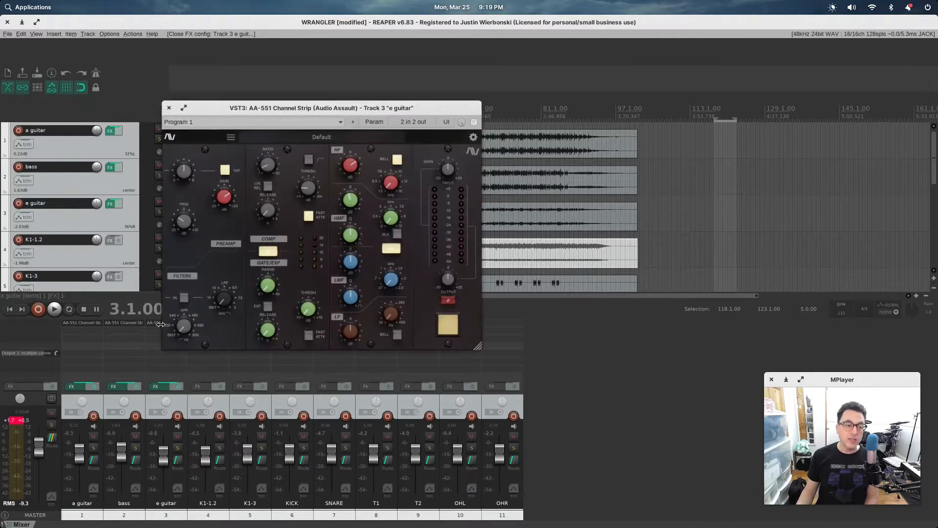
left_click_drag(352, 108, 277, 89)
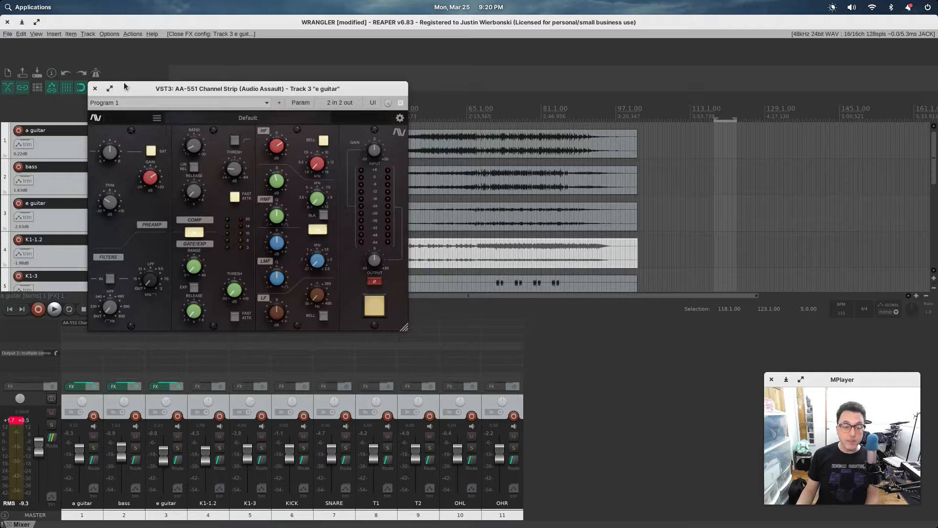
left_click_drag(206, 88, 299, 126)
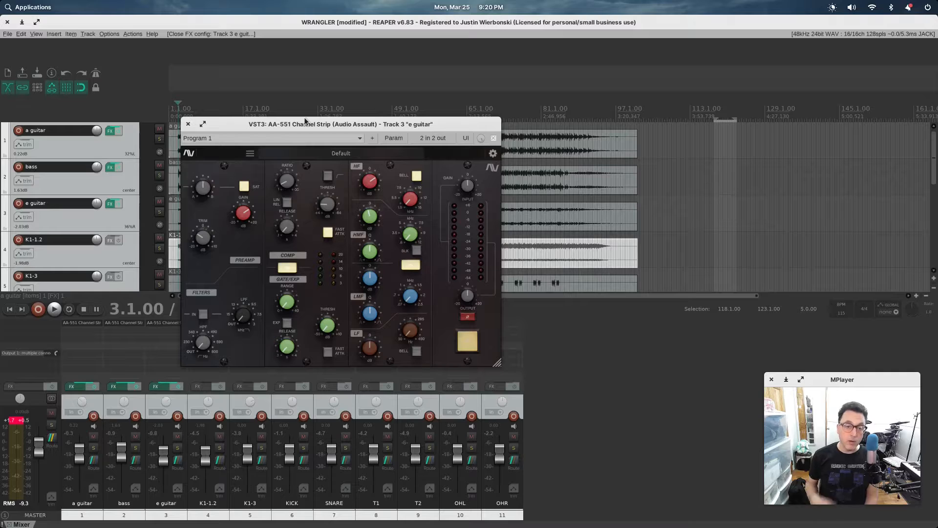
left_click(347, 154)
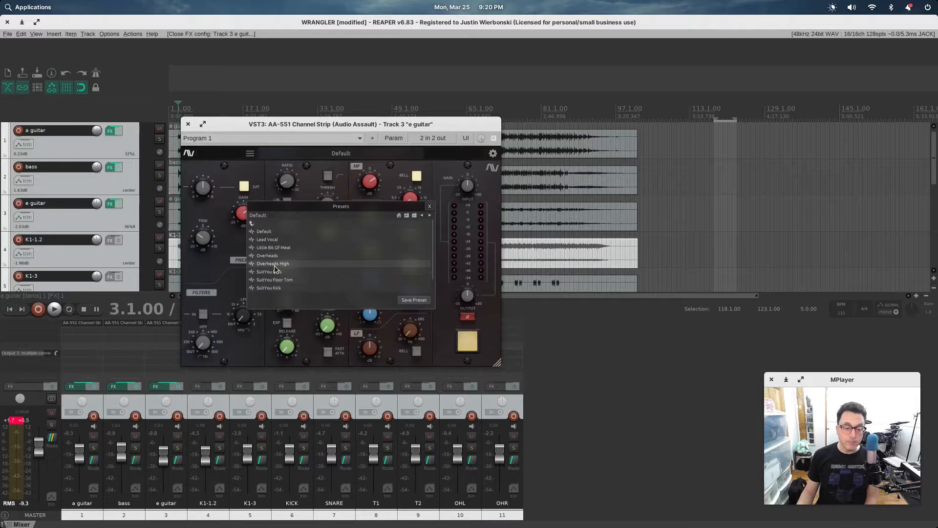
left_click(429, 207)
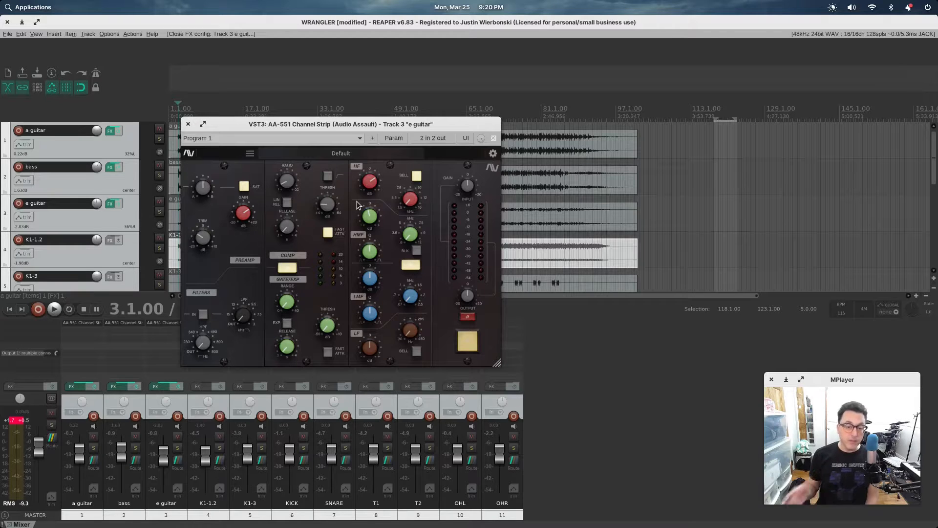
left_click(189, 125)
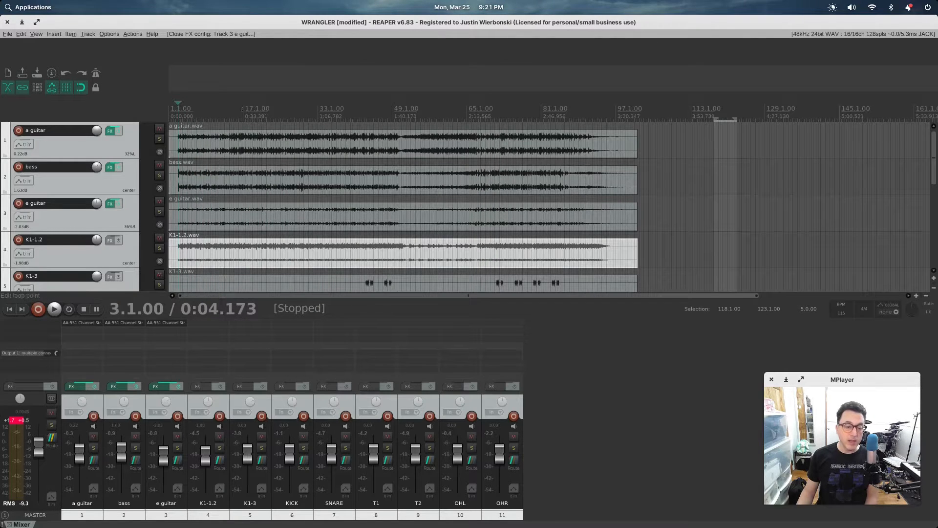
Play the full mix from 2.3.00 and briefly toggle the KICK track's solo on and off.
left_click(176, 111)
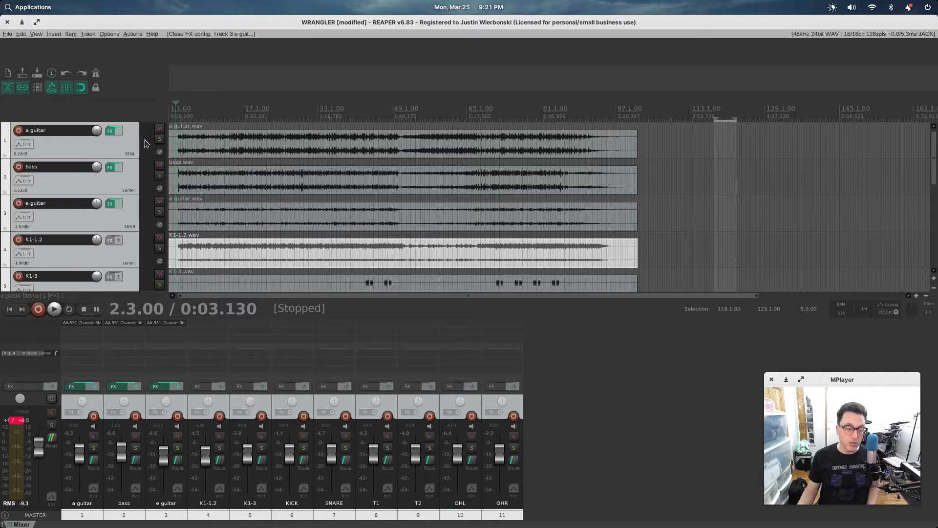
key("space")
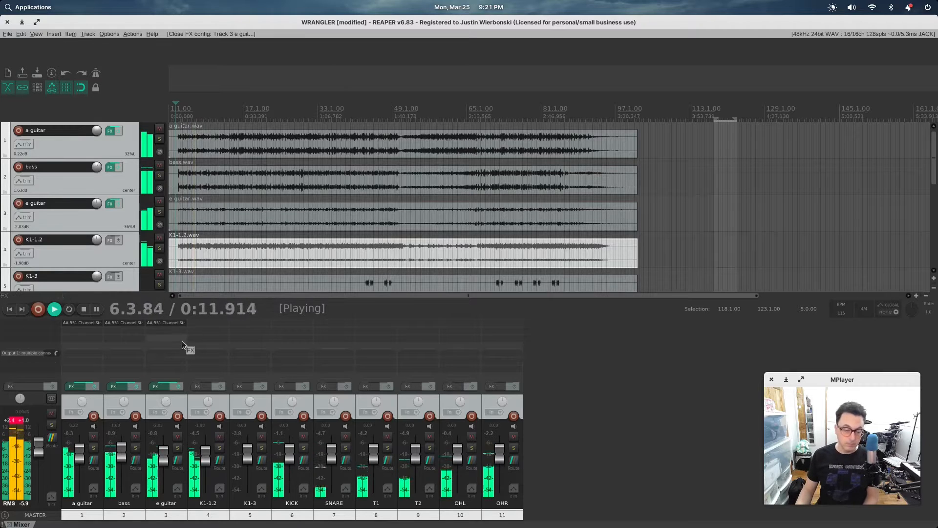
left_click(304, 448)
left_click(304, 449)
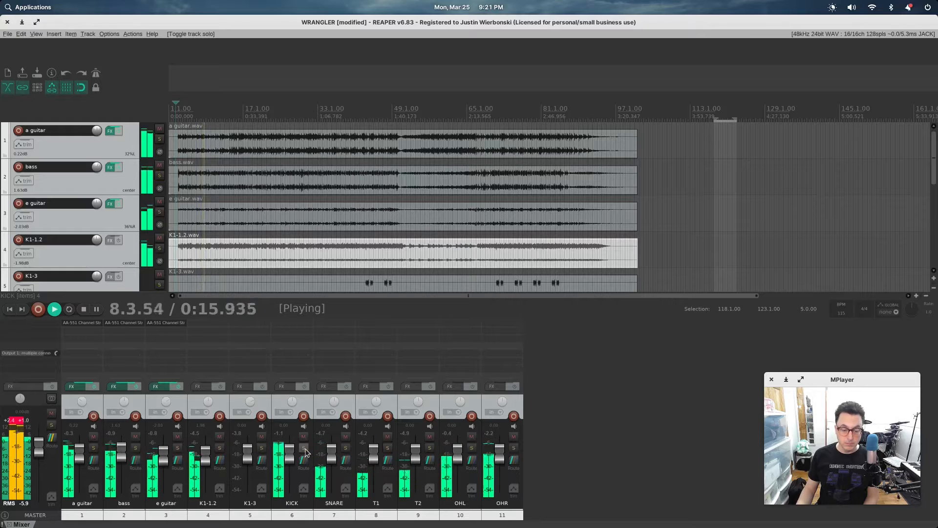
Solo the drum tracks from KICK through OHR and listen to them on their own.
left_click(151, 397)
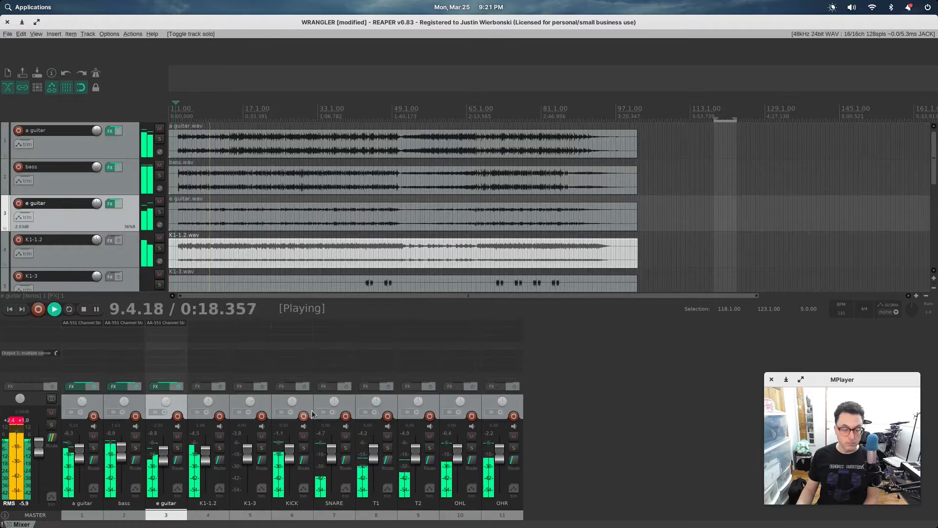
left_click(280, 403)
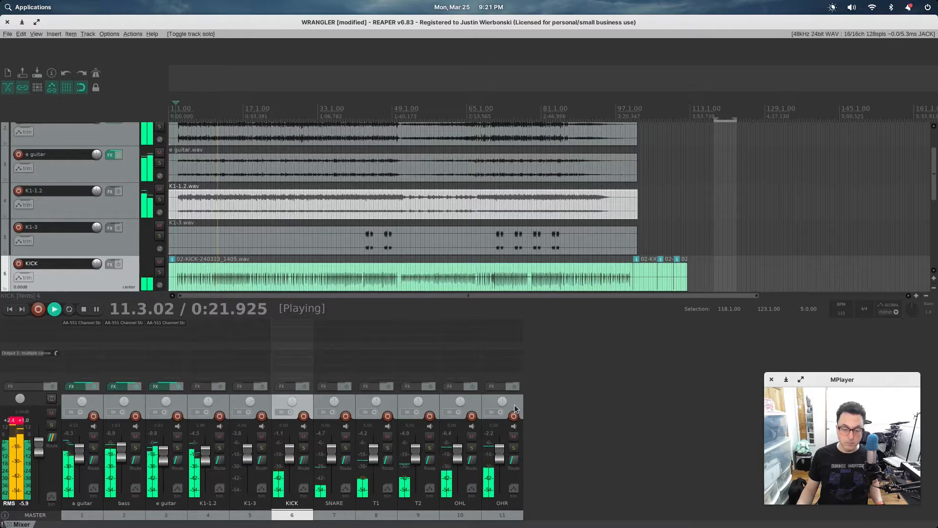
left_click(515, 404, "shift")
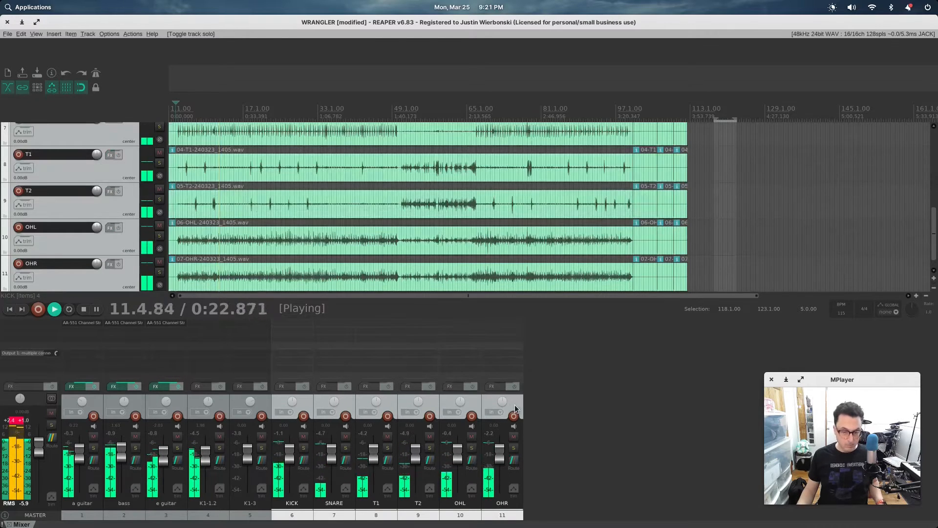
left_click(304, 447)
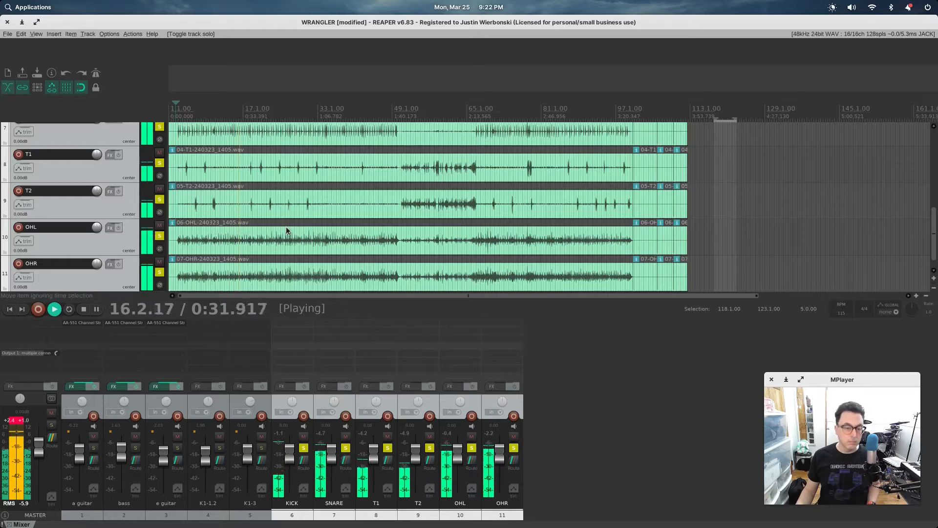
key("space")
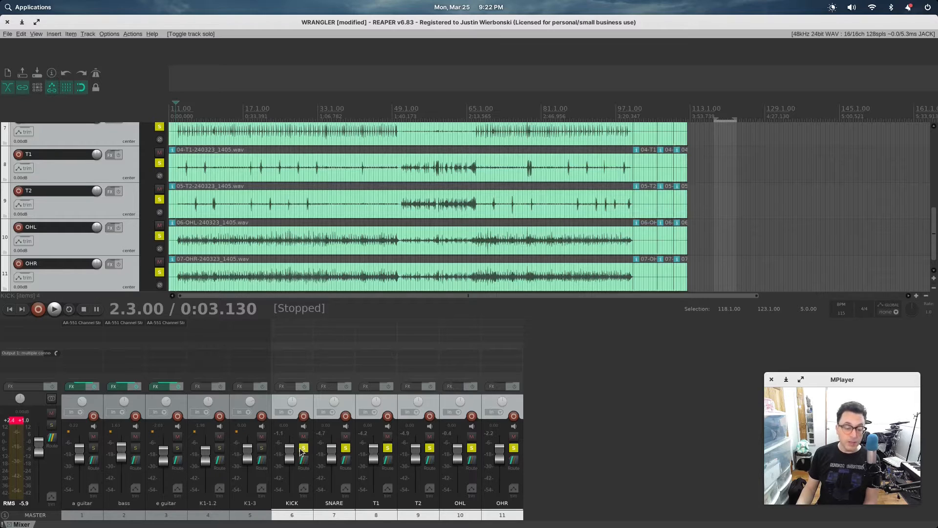
key("space")
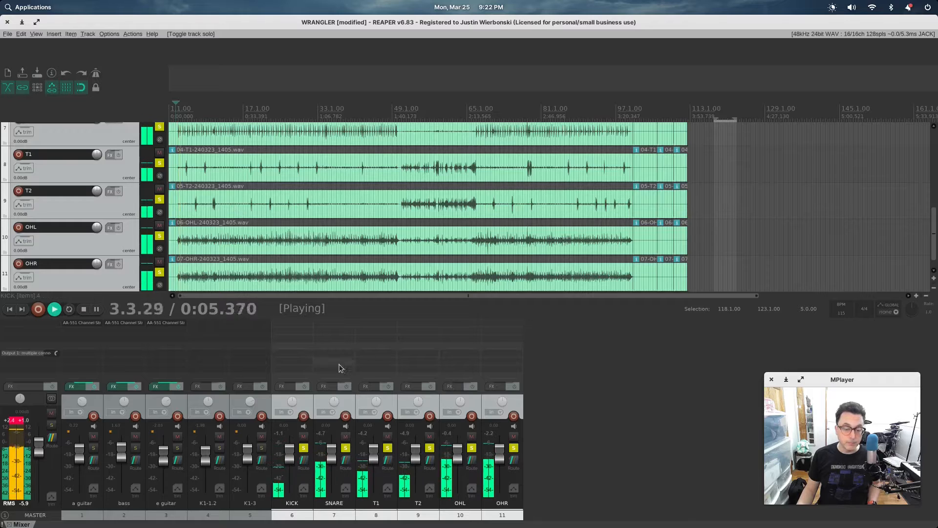
key("space")
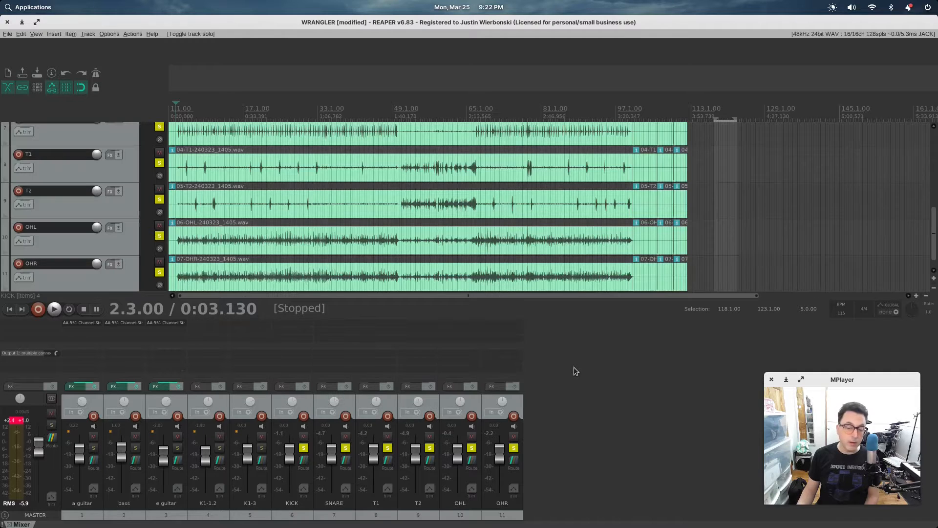
Insert a new track below OHR and name it "drum bus".
left_click(114, 279)
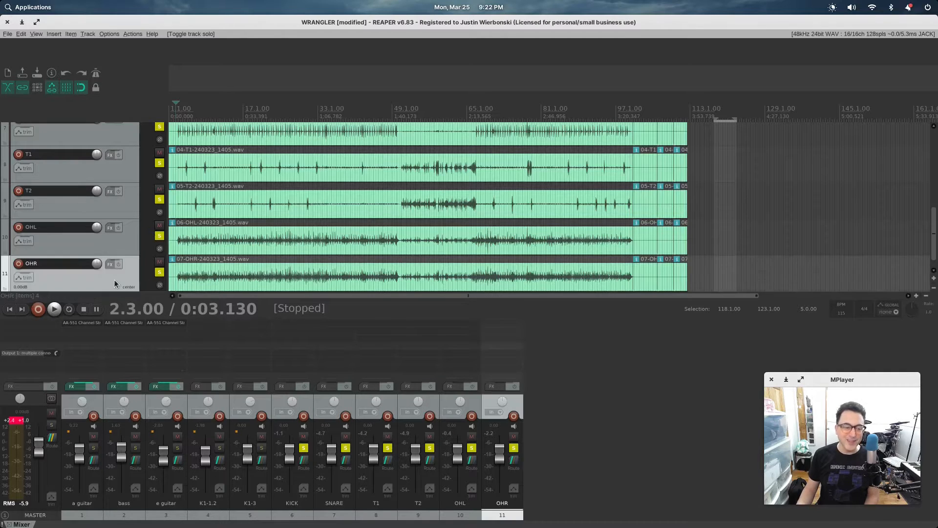
scroll(115, 280, "down", 1)
left_click(120, 289)
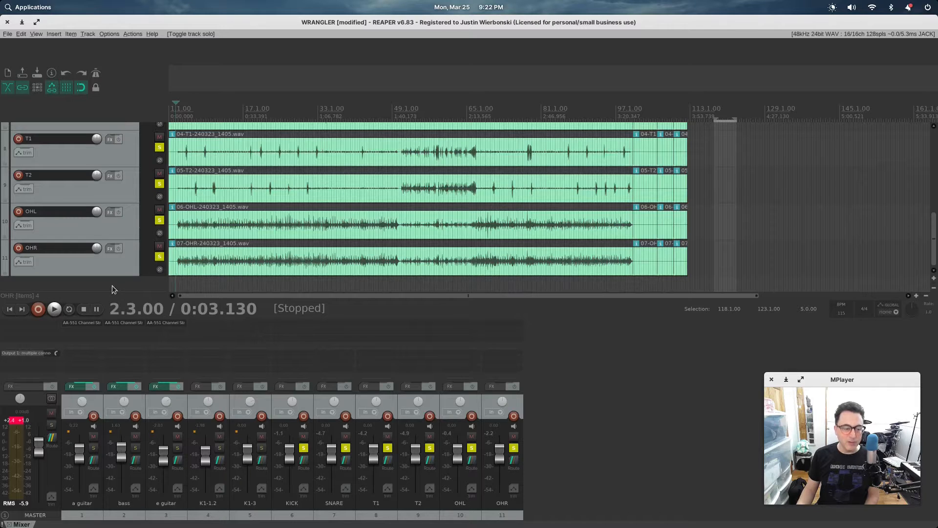
right_click(113, 286)
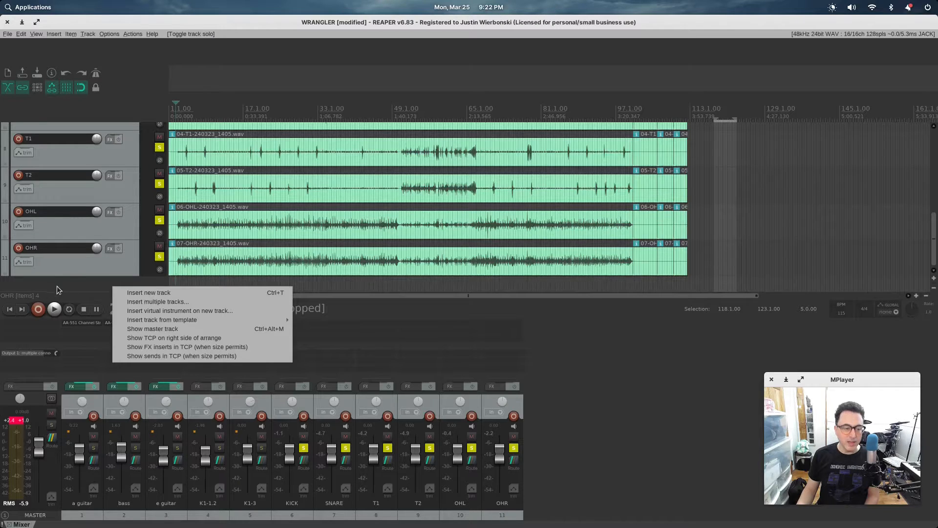
left_click(142, 292)
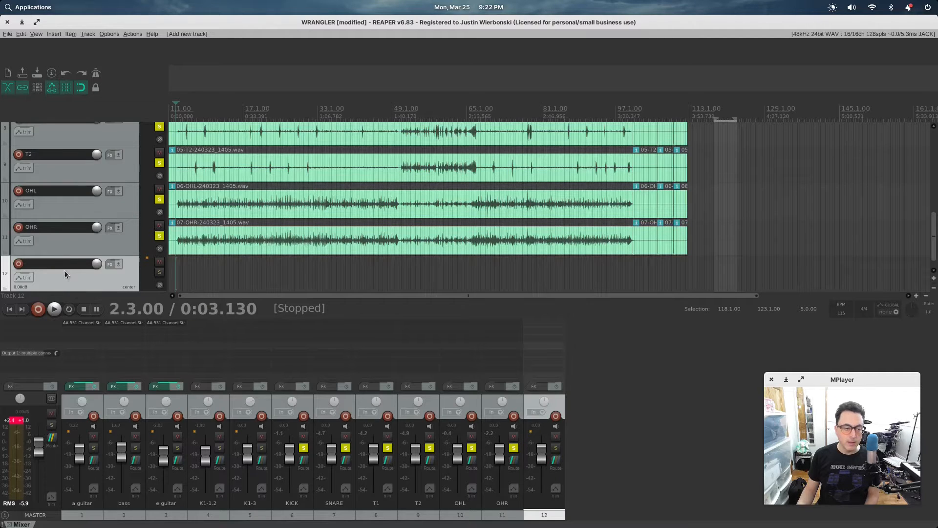
double_click(67, 265)
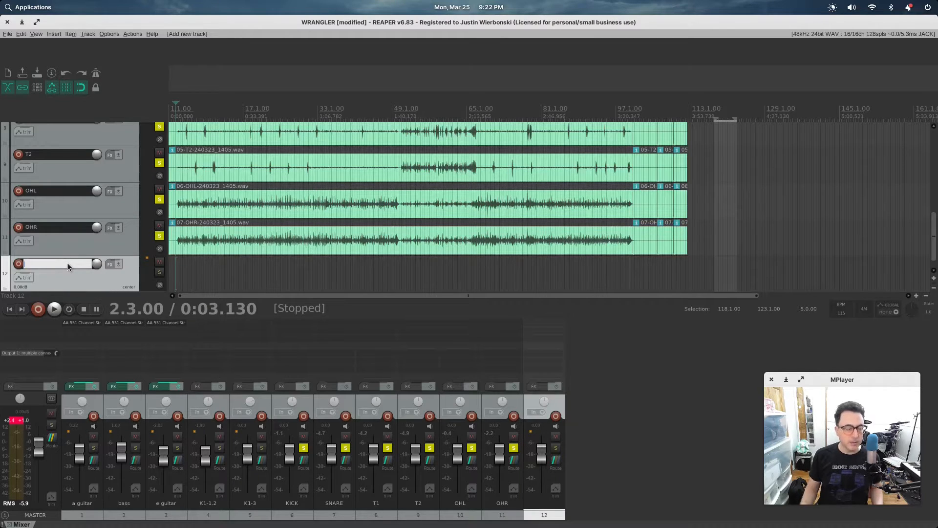
type("drum bu")
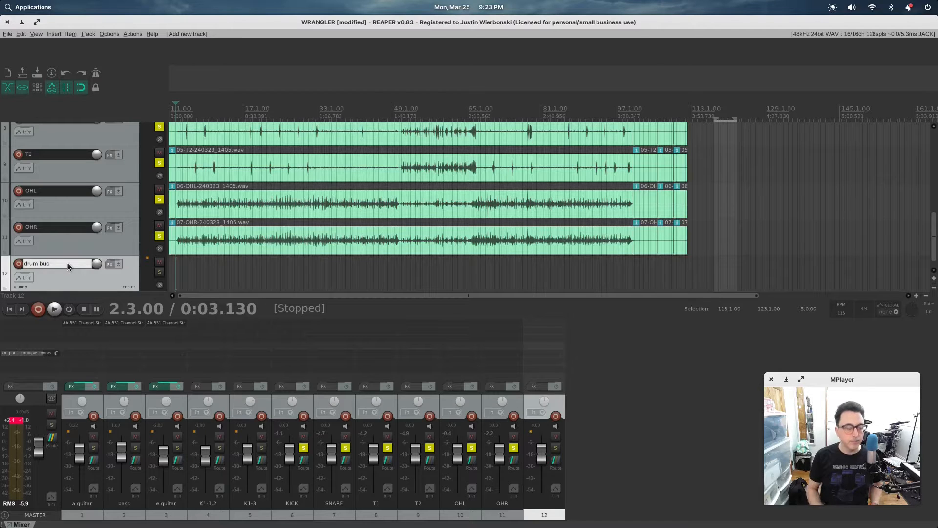
type("s")
key("Return")
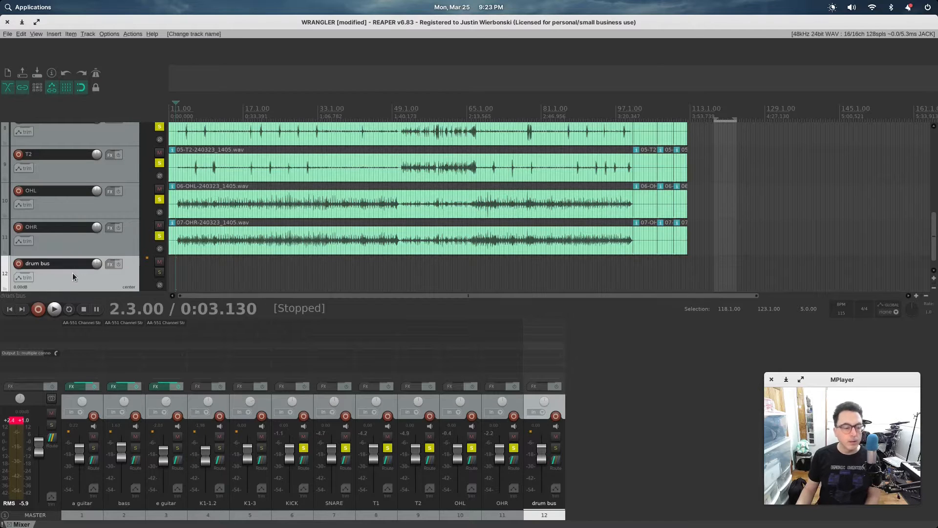
Add receives from the OHL and OHR tracks to the drum bus and lower its volume to about -11 dB.
right_click(98, 262)
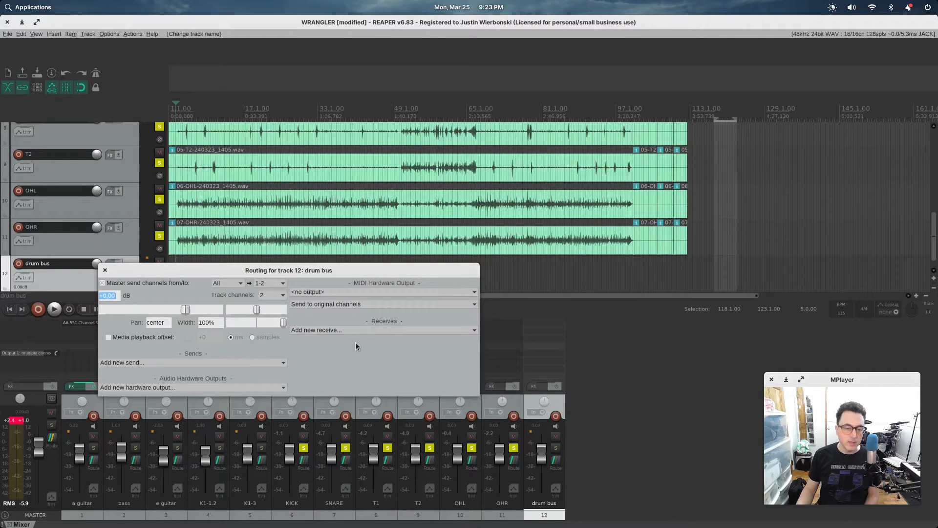
left_click(372, 332)
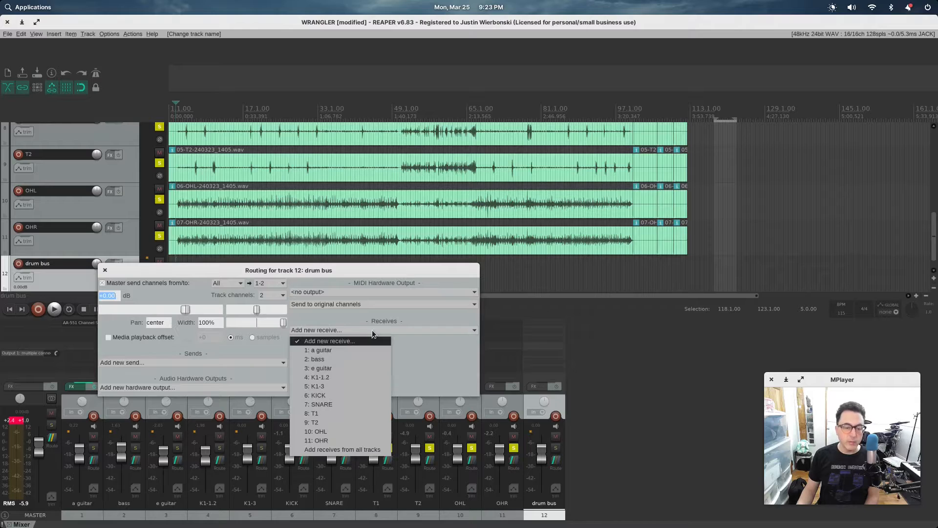
left_click(335, 431)
left_click(345, 330)
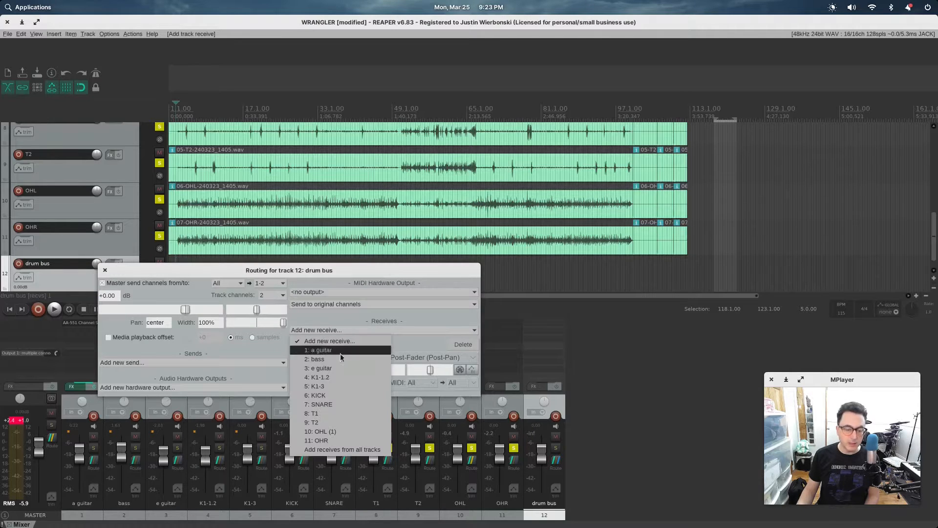
left_click(322, 441)
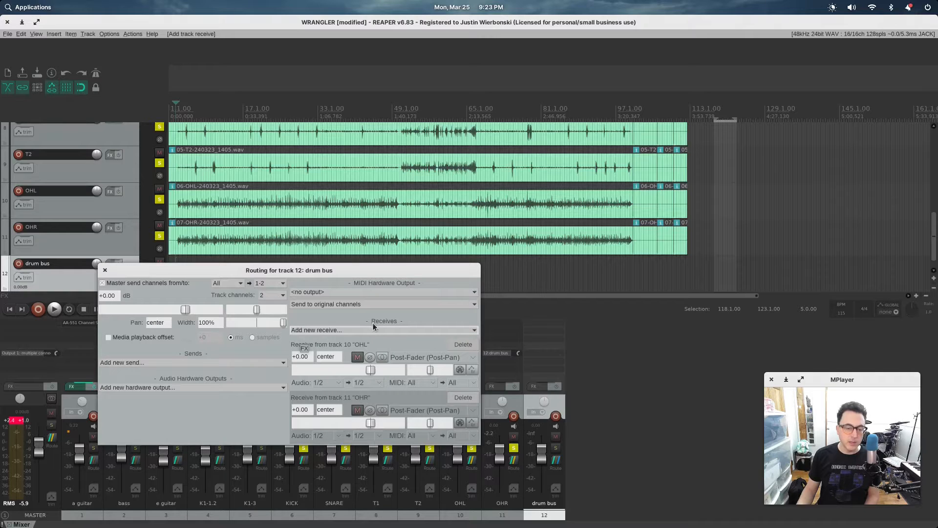
left_click_drag(301, 270, 322, 222)
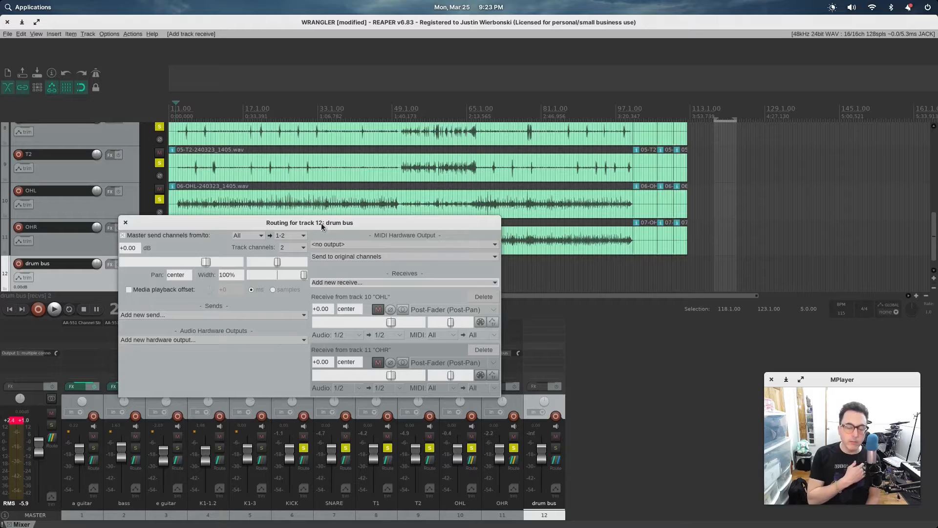
left_click(125, 222)
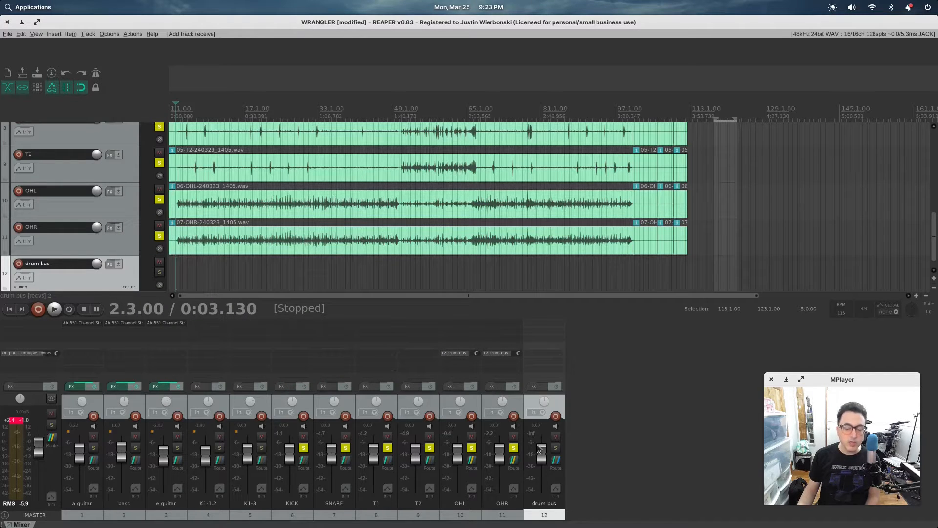
left_click_drag(542, 450, 544, 462)
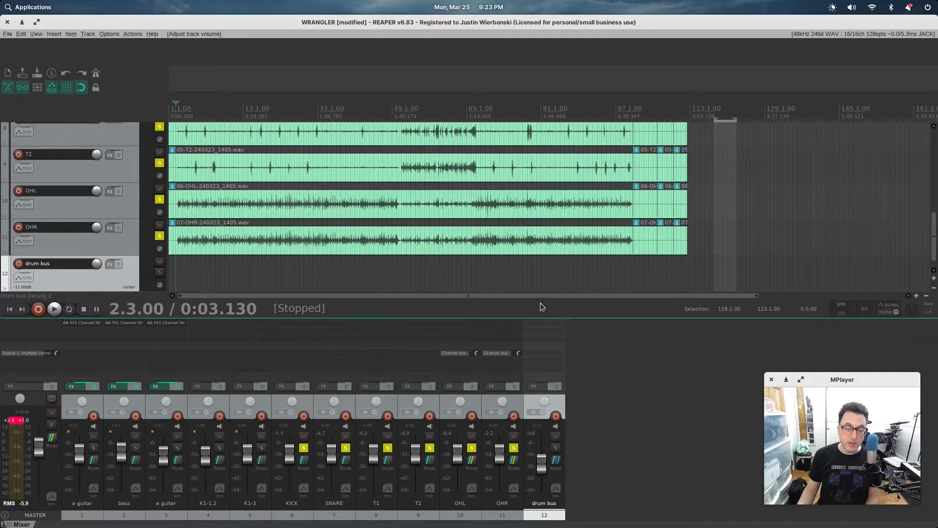
Browse the full, Cockos and JS plugin lists for an effect to put on the drum bus track.
left_click(544, 323)
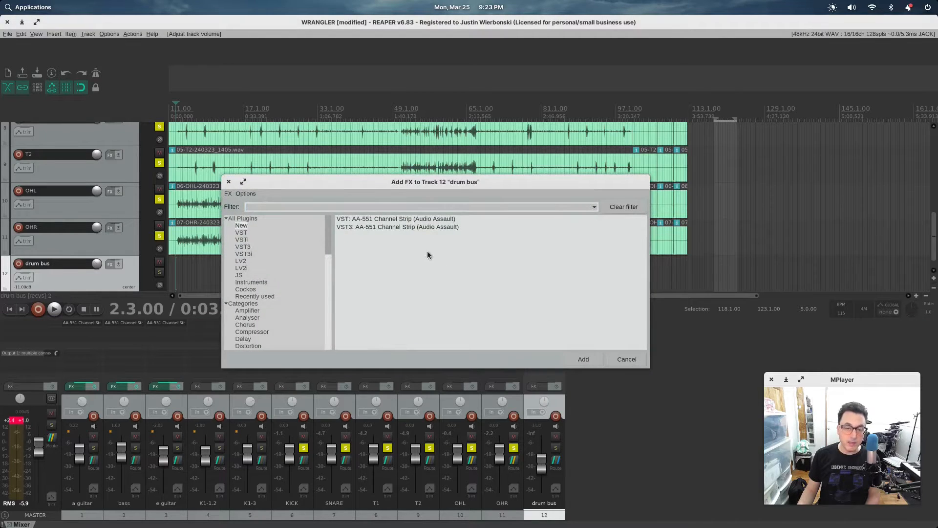
left_click(621, 207)
left_click(243, 219)
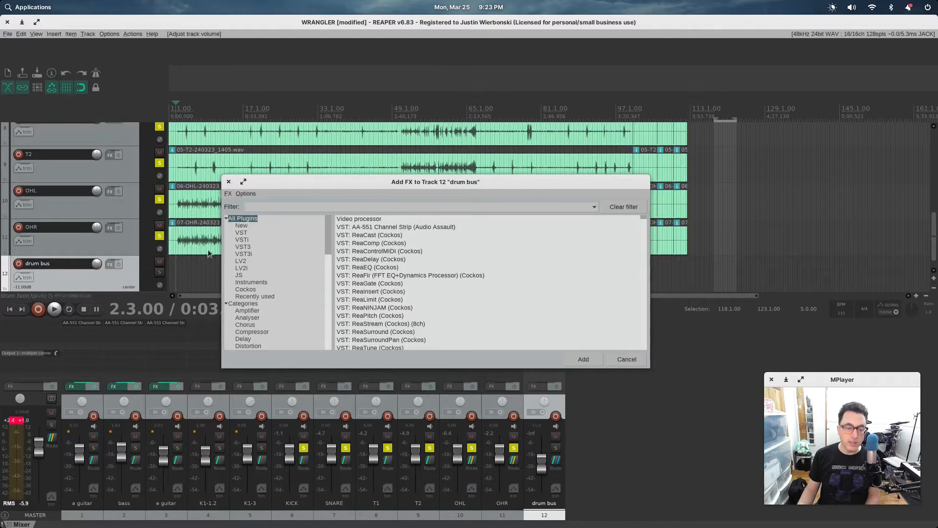
scroll(275, 280, "down", 2)
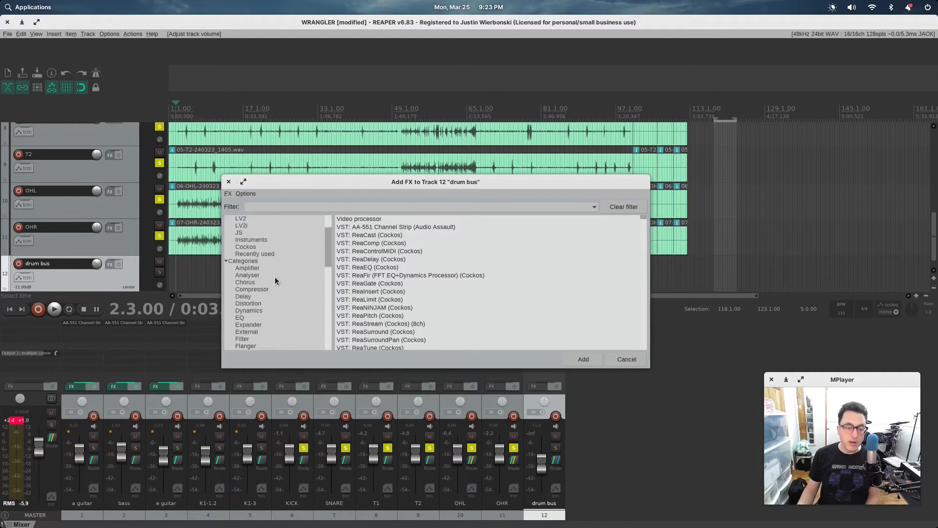
left_click(253, 249)
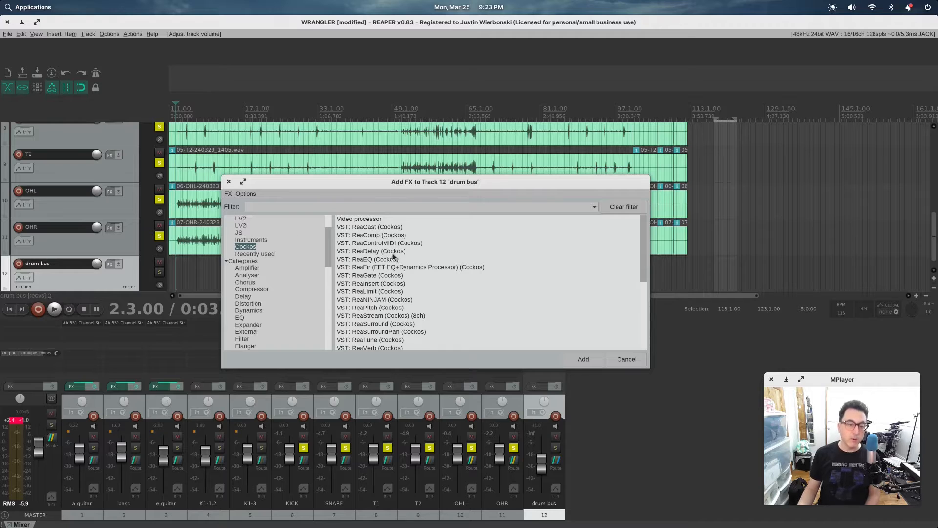
left_click(239, 233)
scroll(389, 242, "down", 20)
scroll(391, 244, "up", 20)
scroll(391, 244, "up", 3)
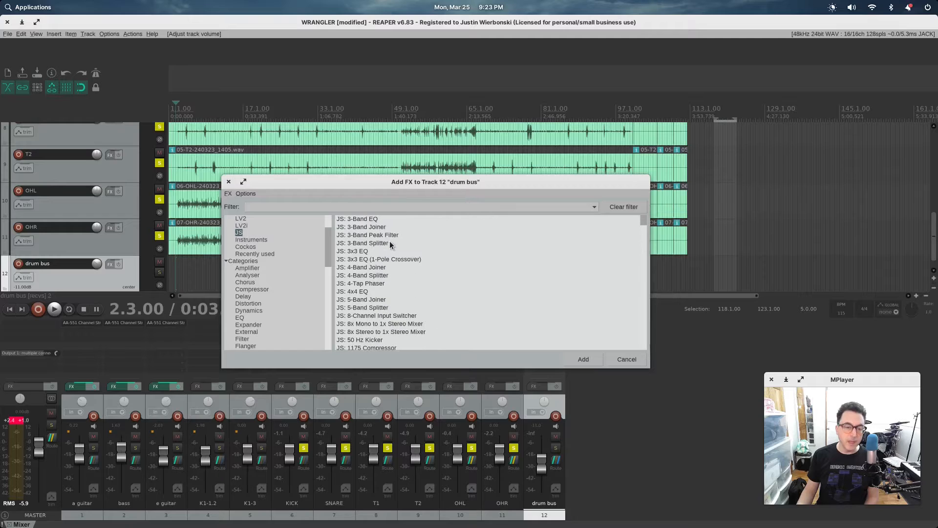
left_click(246, 247)
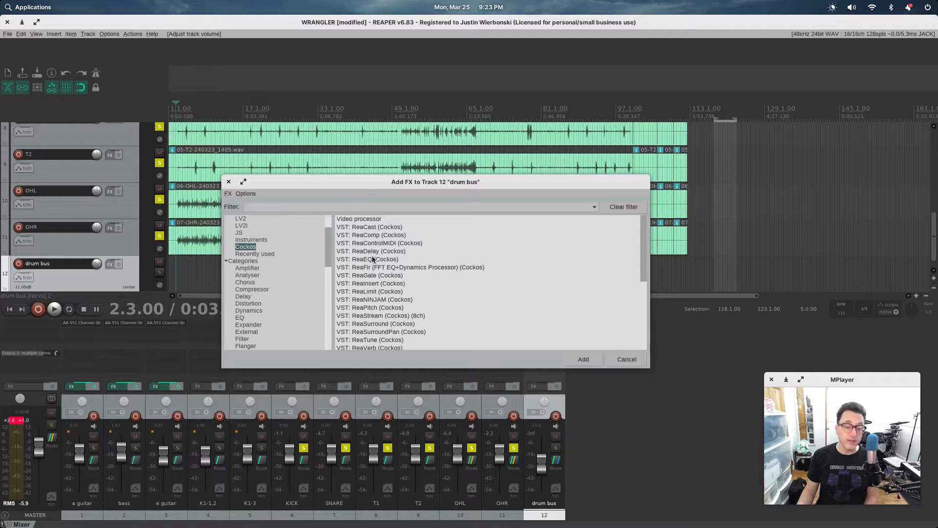
scroll(463, 289, "down", 2)
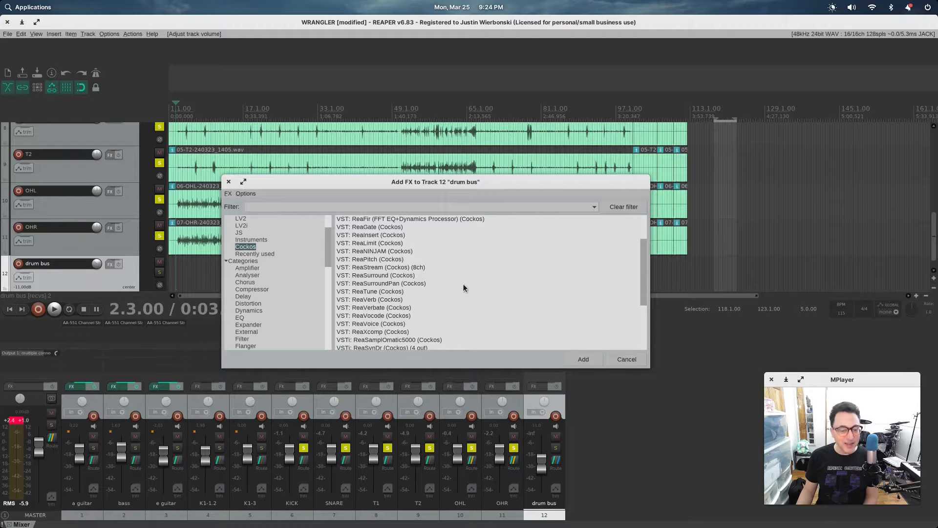
scroll(463, 284, "down", 2)
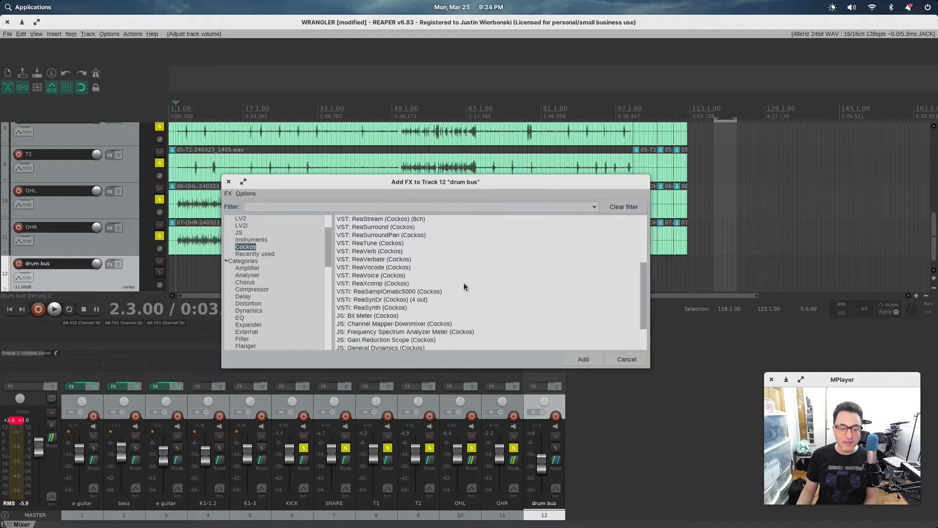
scroll(464, 282, "up", 4)
Filter the plugins by "comp" and try ReaXcomp on the drum bus.
left_click(362, 206)
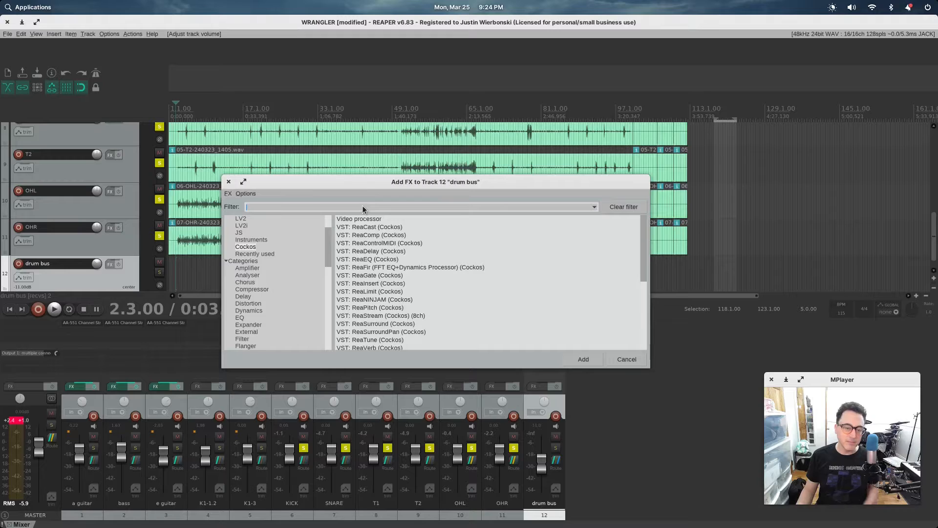
type("comp")
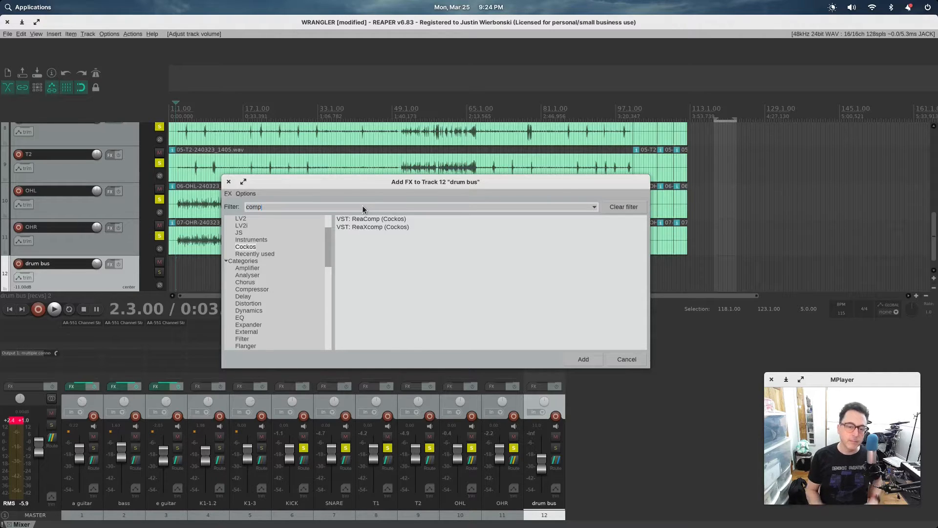
double_click(375, 227)
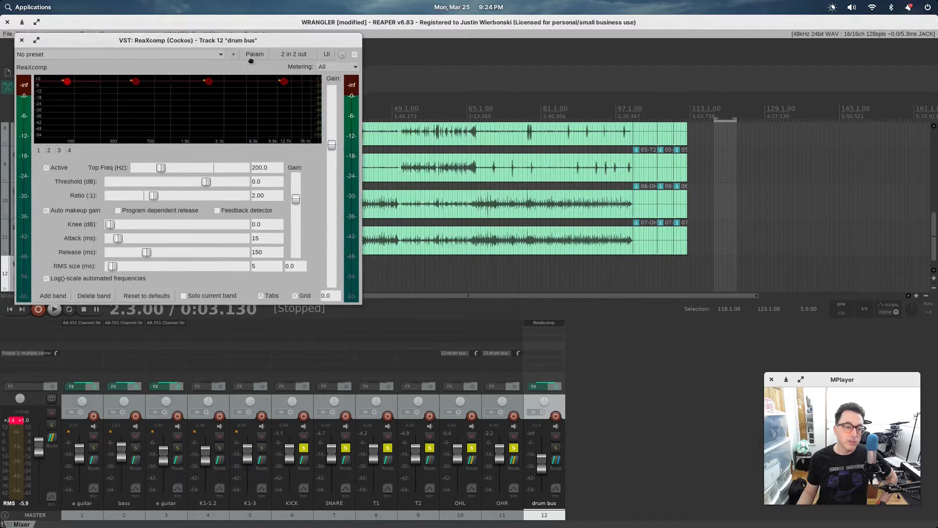
left_click_drag(213, 41, 338, 126)
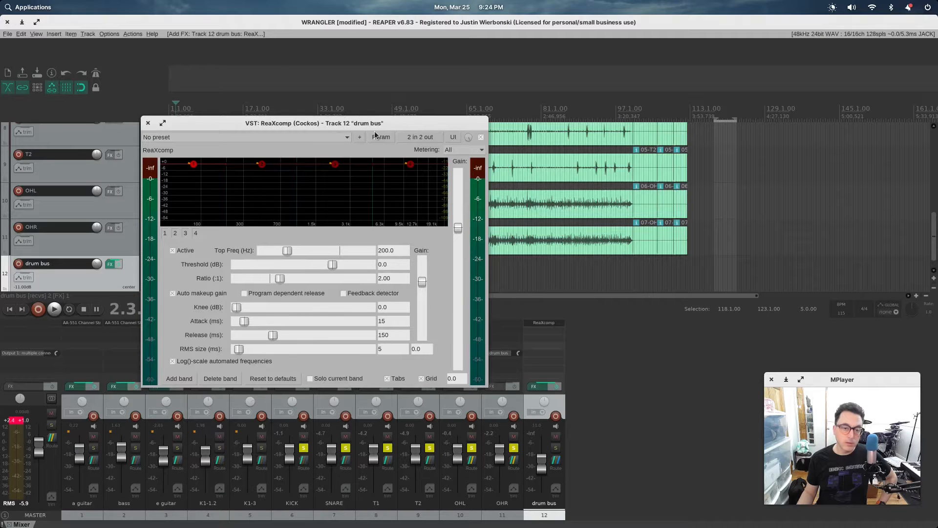
left_click_drag(331, 118, 401, 96)
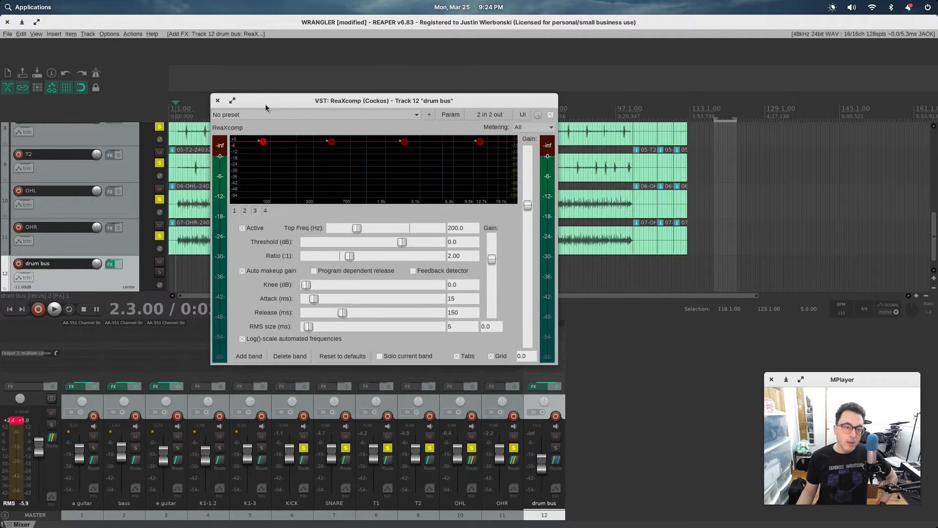
left_click(217, 104)
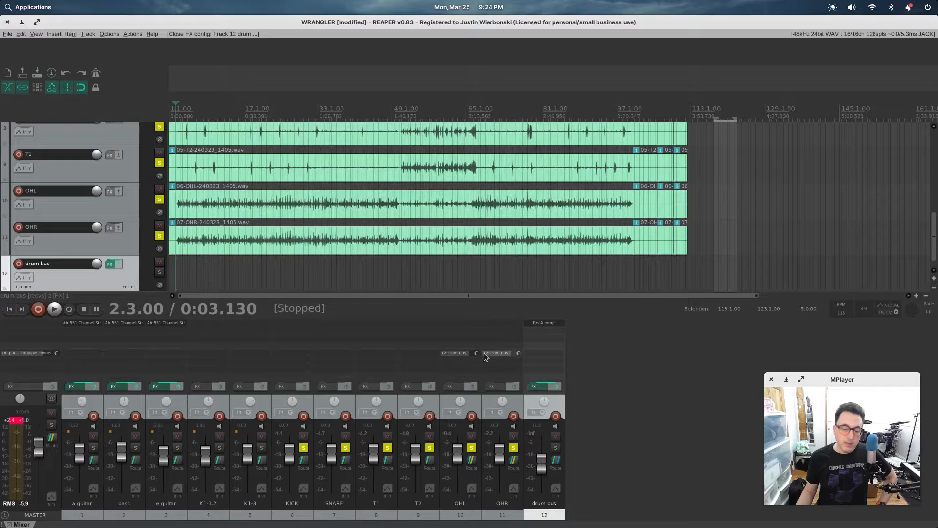
Add ReaComp to the drum bus and delete the ReaXcomp effect from its chain.
key("f")
double_click(378, 219)
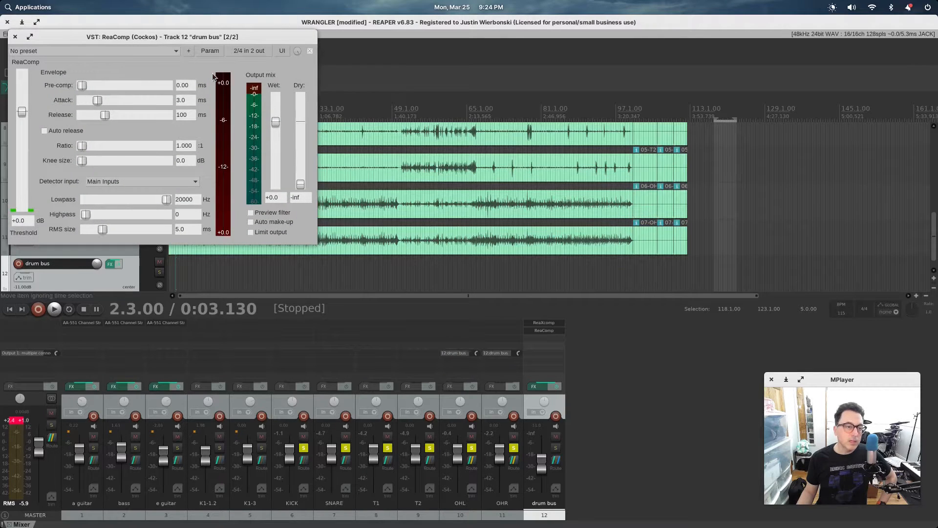
right_click(548, 323)
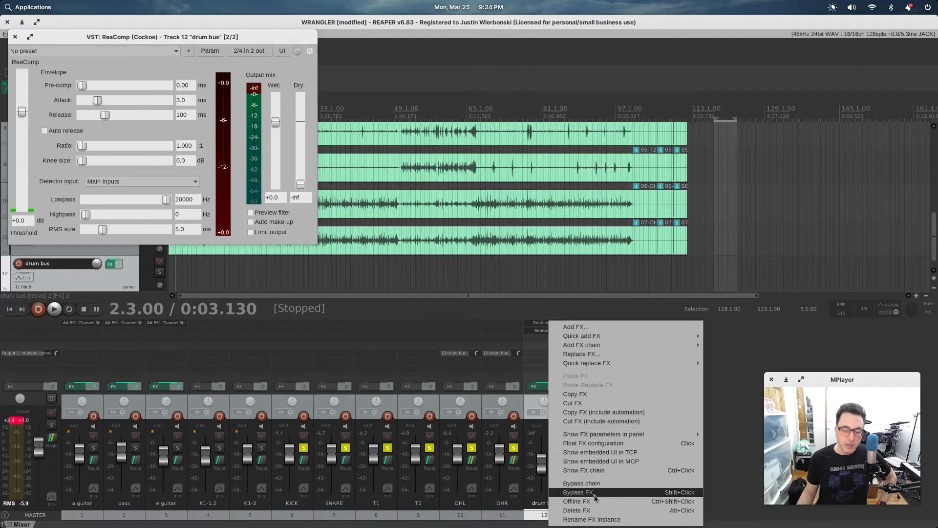
left_click(593, 510)
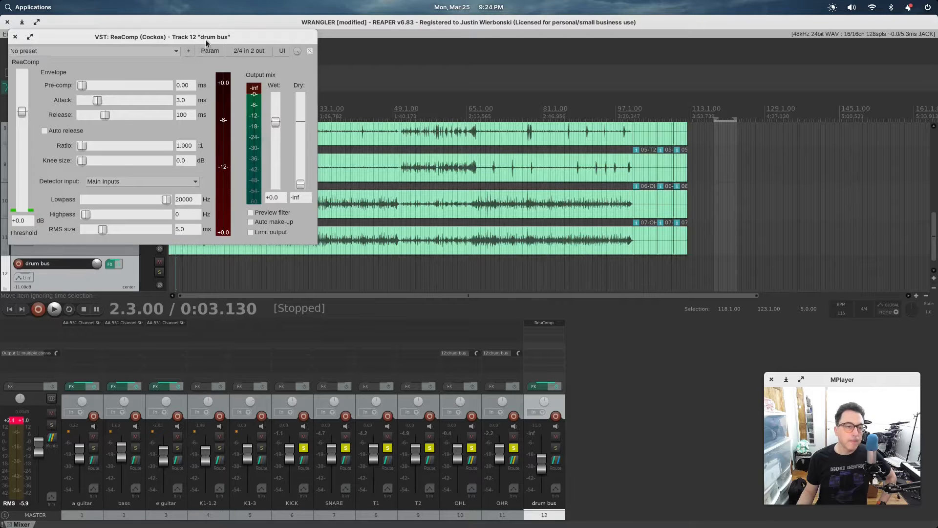
Load the "stock - Vintage Overheads" preset in the drum bus's ReaComp and move its window clear of the mixer.
left_click_drag(205, 43, 287, 129)
left_click(258, 137)
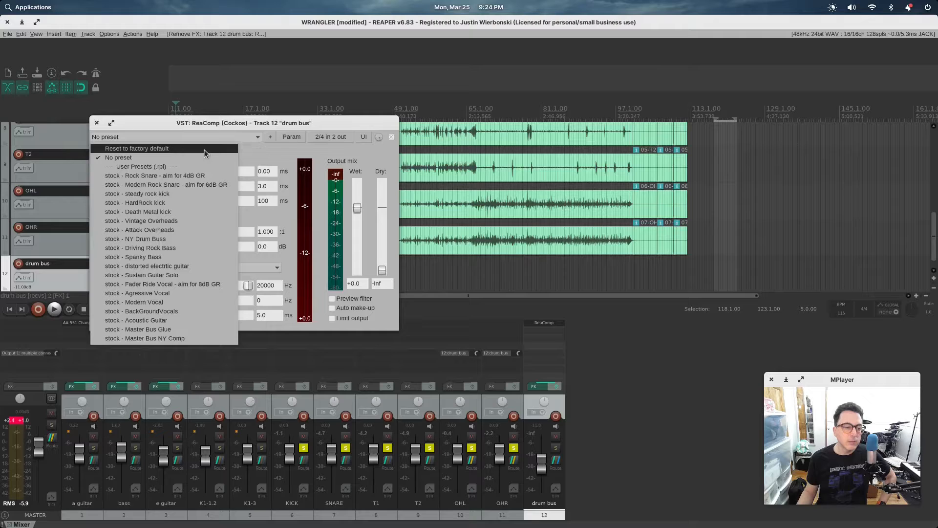
left_click(176, 221)
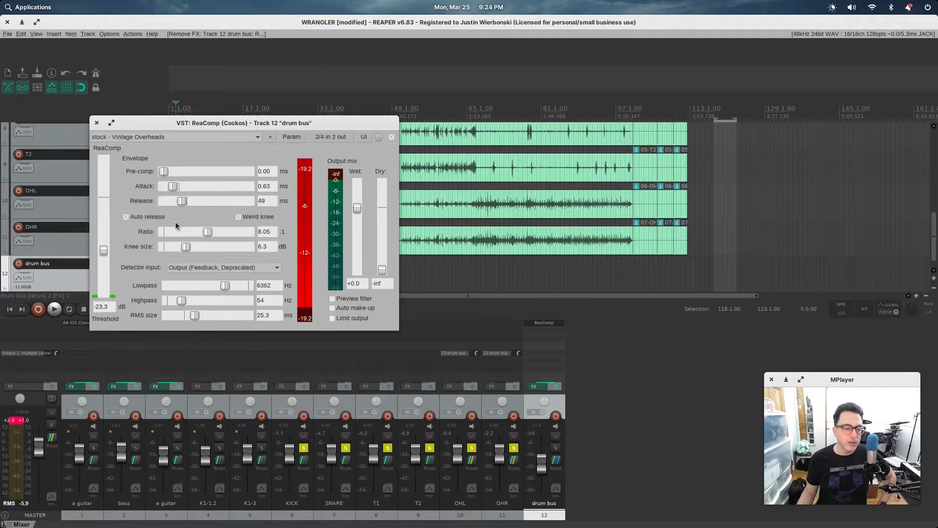
left_click_drag(258, 126, 320, 147)
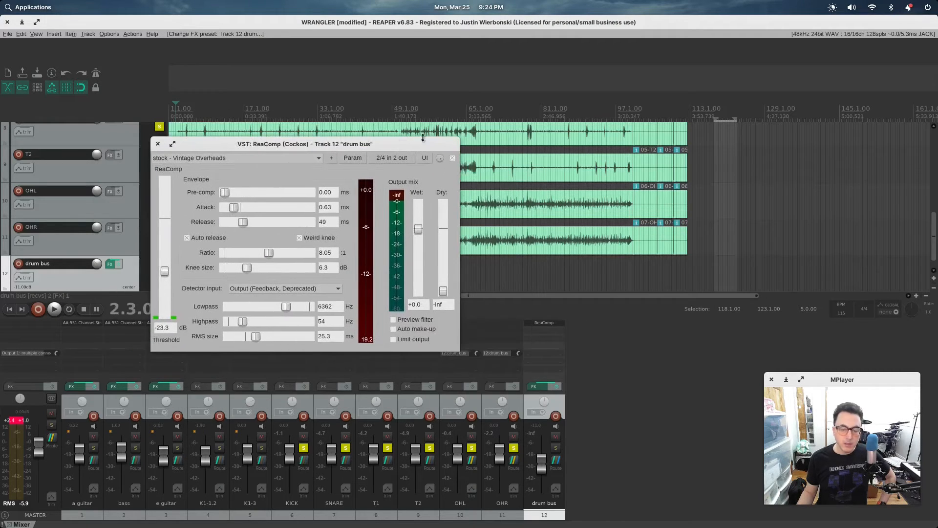
left_click(303, 447)
left_click(351, 454)
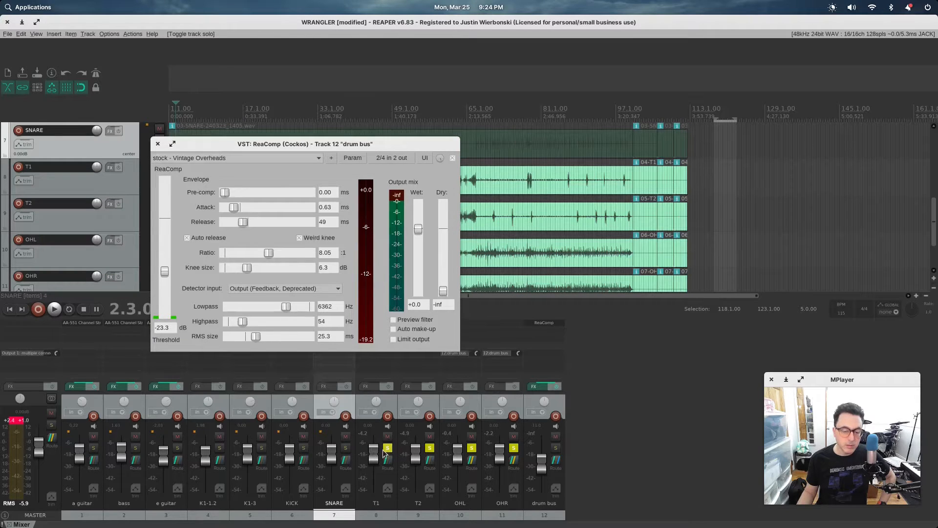
left_click(345, 448)
left_click(304, 449)
Solo the drum bus together with the drum tracks and start playback from 13.3.00.
left_click(557, 448)
key("space")
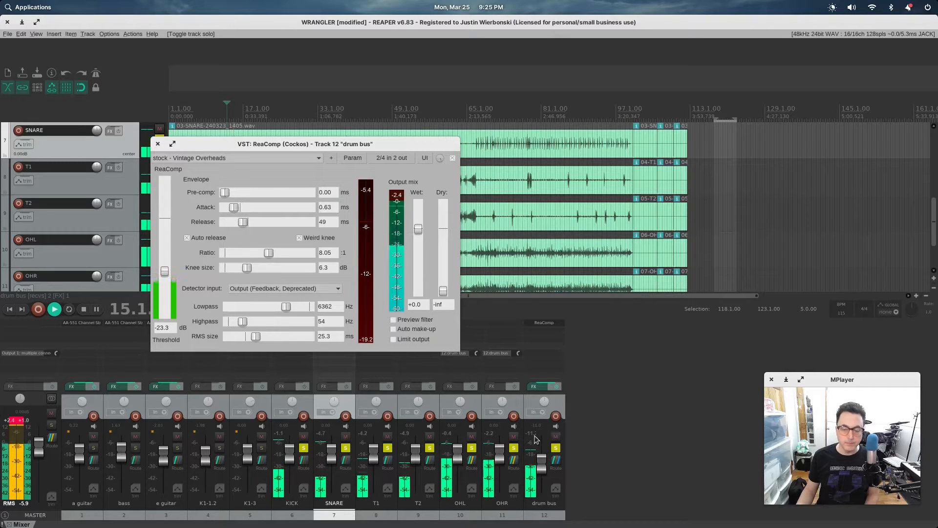
Pan the right overhead track 100% right during playback and compare the drums with the drum bus solo off and on.
left_click_drag(463, 412, 506, 413)
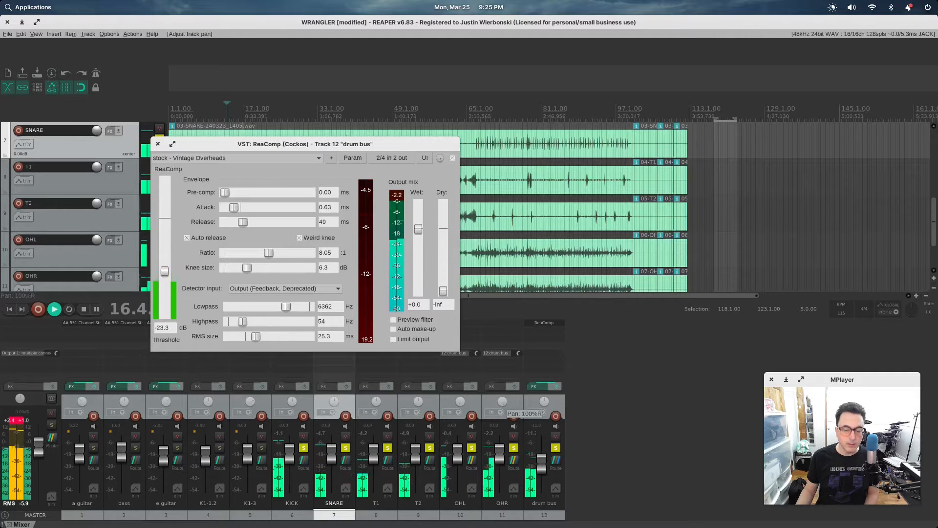
left_click(556, 448)
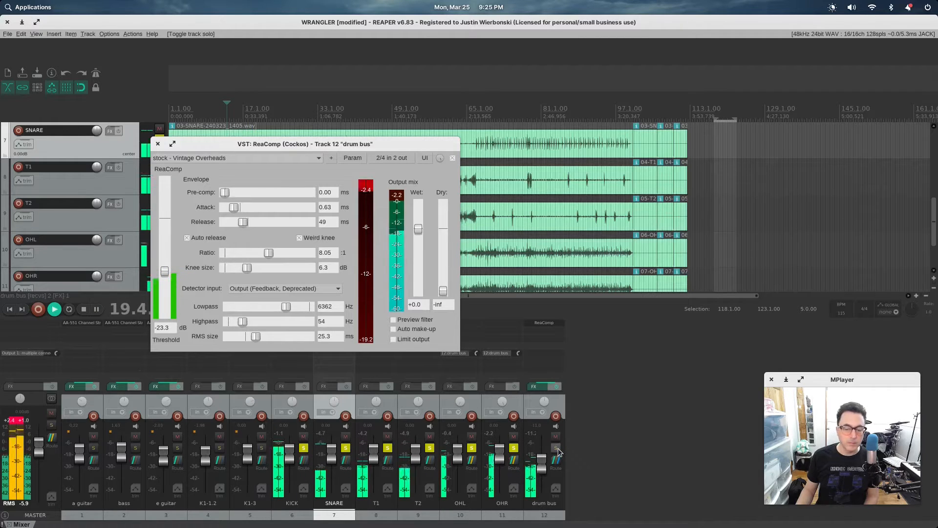
left_click(556, 449)
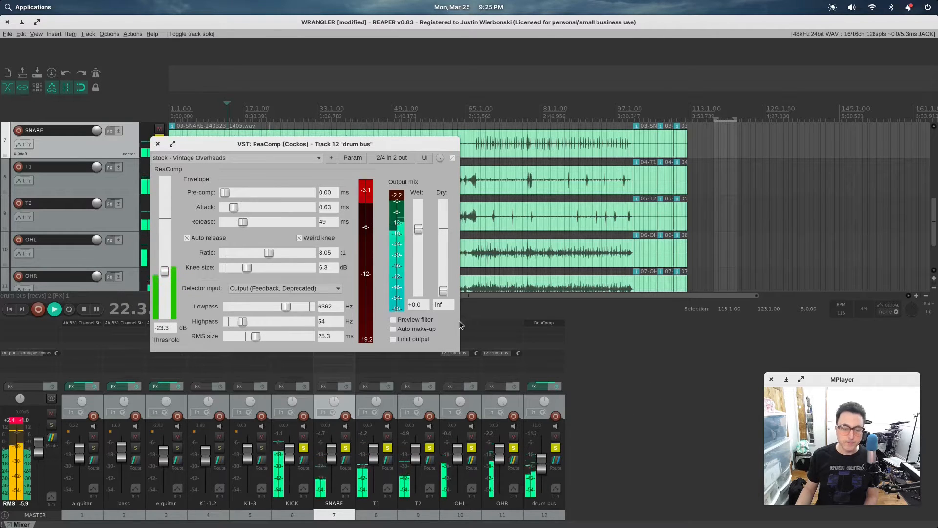
Lower the drum bus ReaComp threshold to -28.8 dB, close the plugin window and stop playback.
left_click_drag(291, 145, 356, 213)
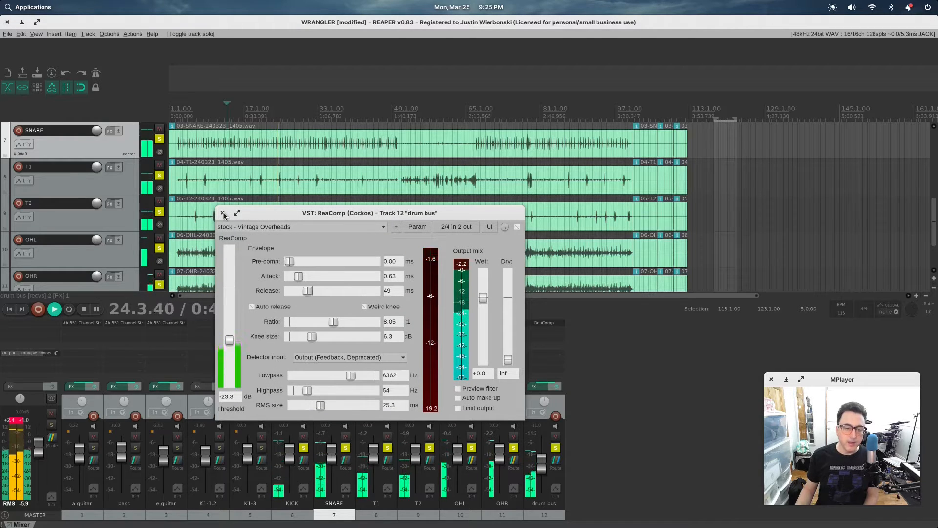
left_click_drag(230, 341, 232, 347)
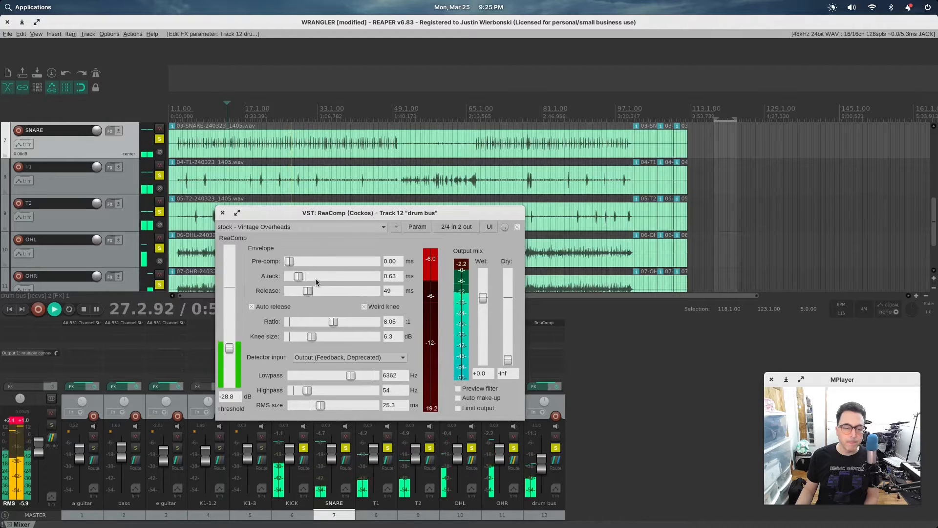
left_click(222, 213)
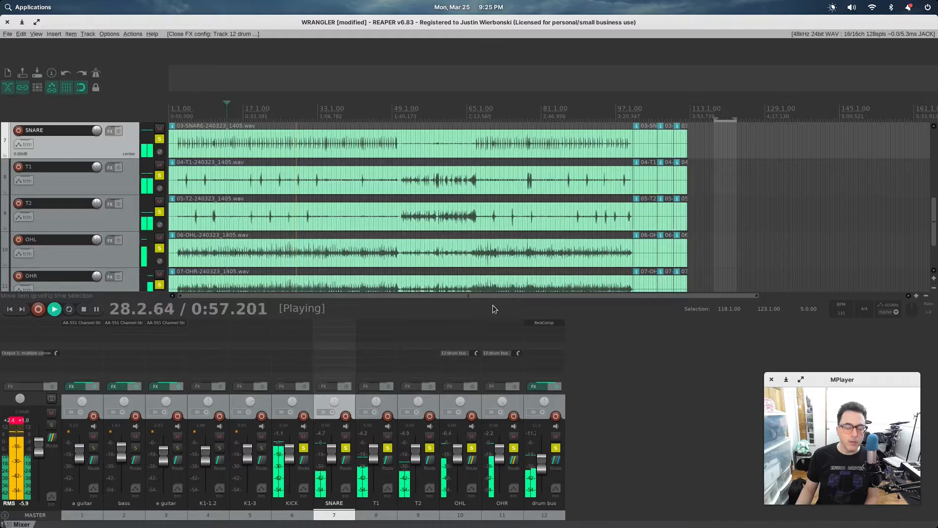
key("space")
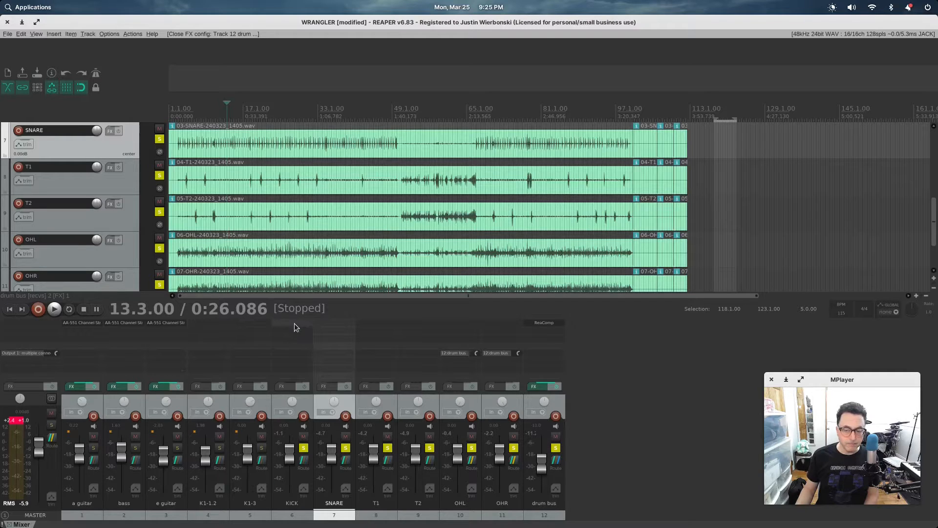
Clear the effects filter and add the saved "DS Stock Kick" FX chain to the SNARE track.
double_click(341, 327)
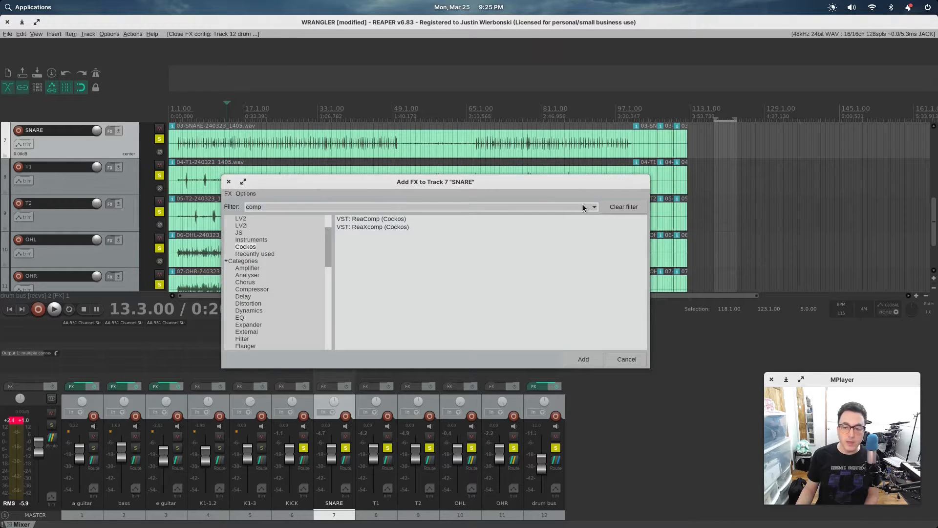
left_click(595, 209)
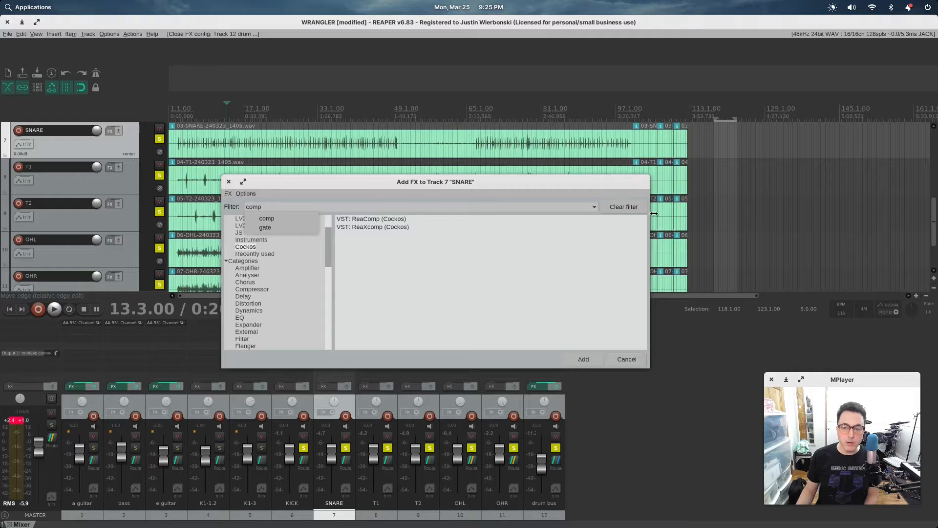
left_click(622, 207)
left_click_drag(329, 249, 332, 339)
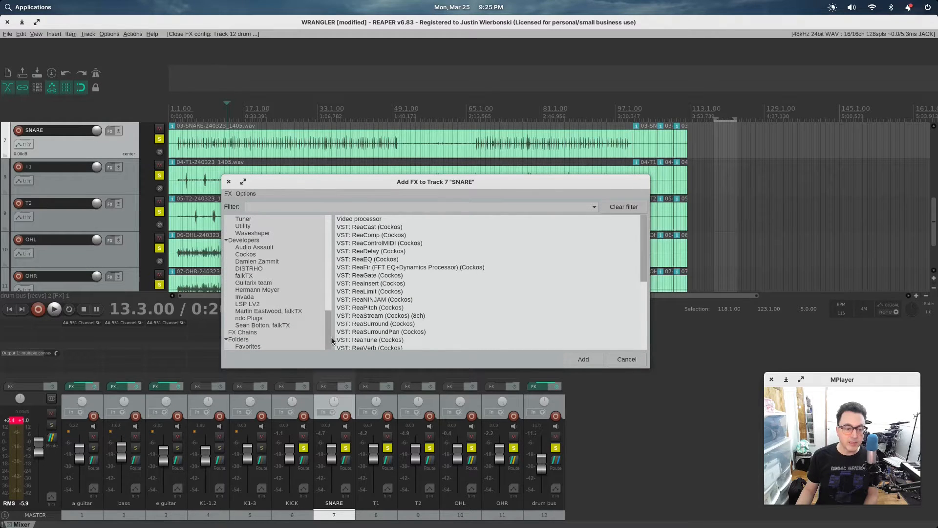
left_click(243, 332)
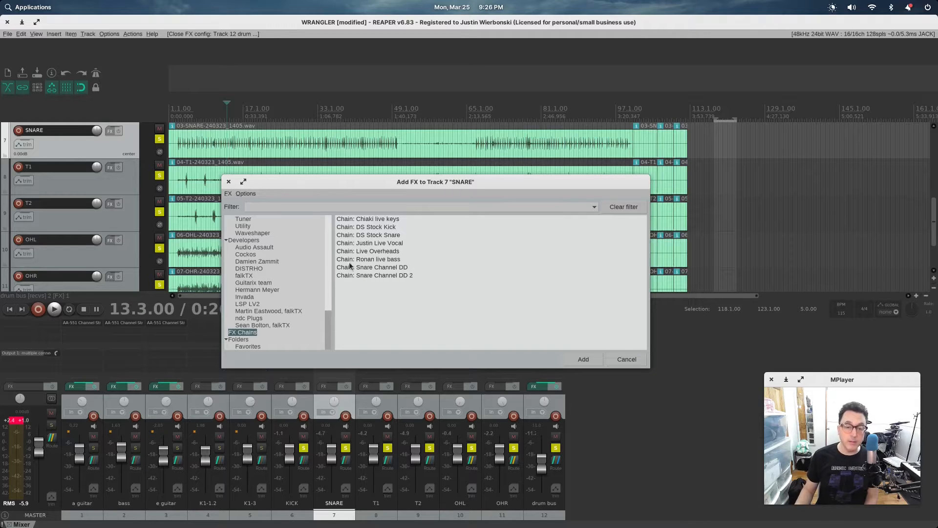
double_click(375, 227)
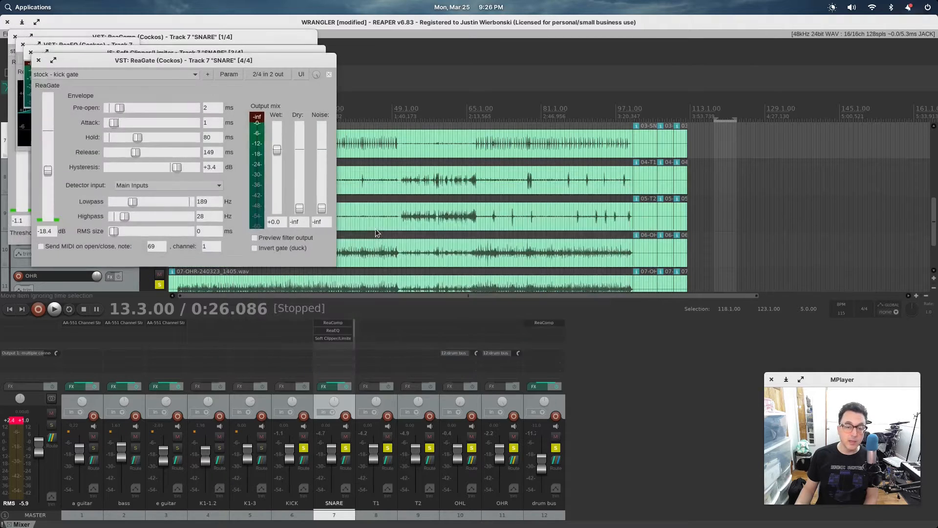
Close the kick chain's plugin windows and remove its effects from the SNARE track.
left_click_drag(239, 61, 475, 235)
left_click_drag(191, 51, 221, 113)
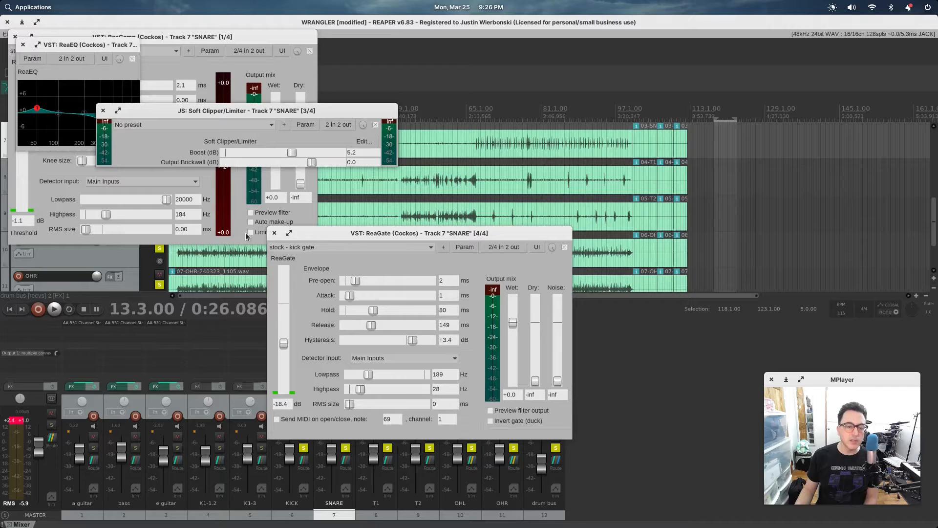
left_click(275, 234)
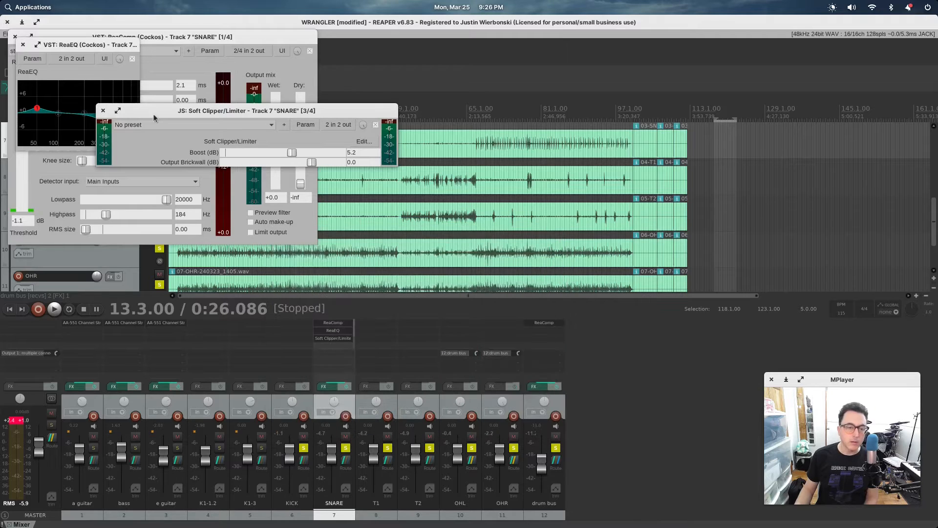
left_click(102, 111)
left_click(23, 44)
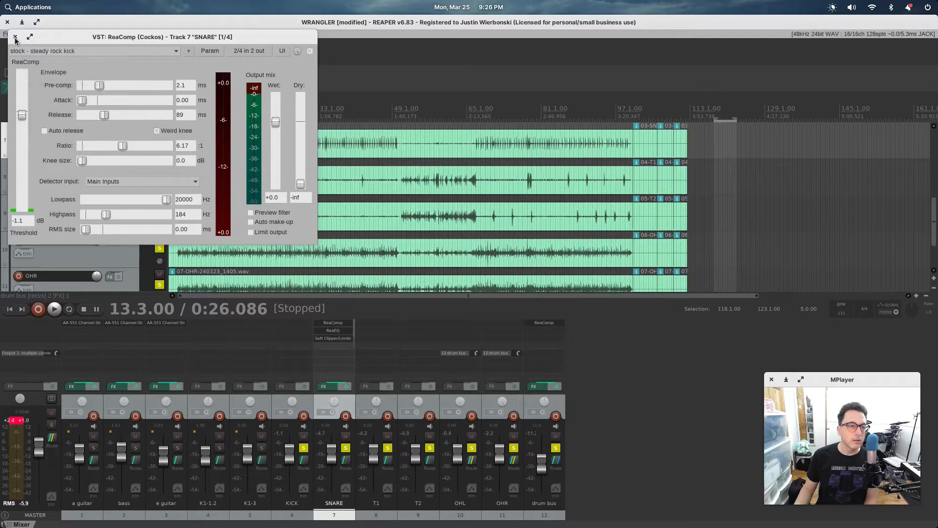
left_click(15, 38)
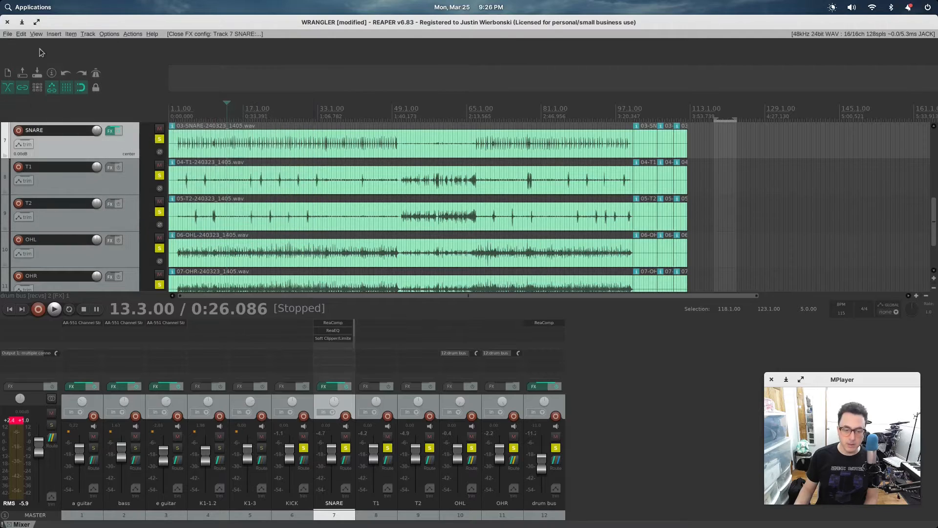
right_click(334, 342)
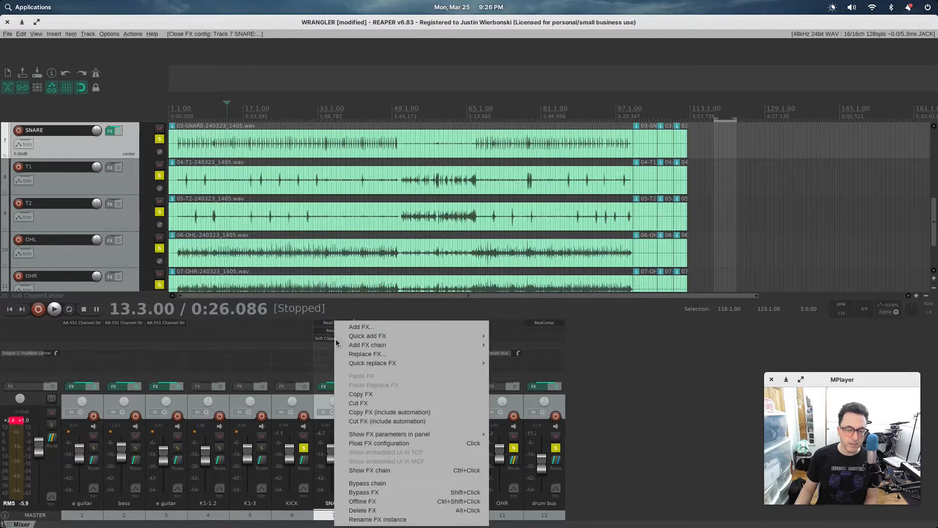
left_click(361, 404)
Add the saved "DS Stock Kick" FX chain to the KICK track and spread its four plugin windows apart.
double_click(285, 328)
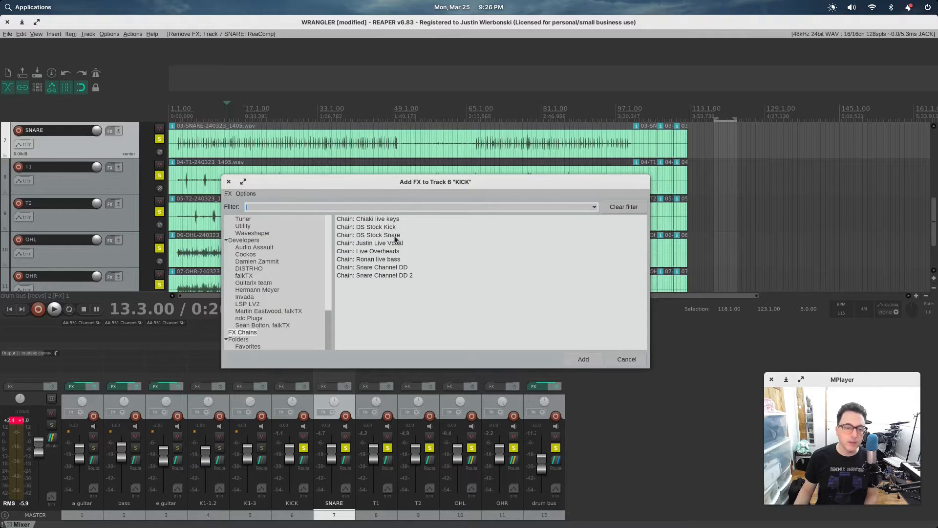
double_click(382, 226)
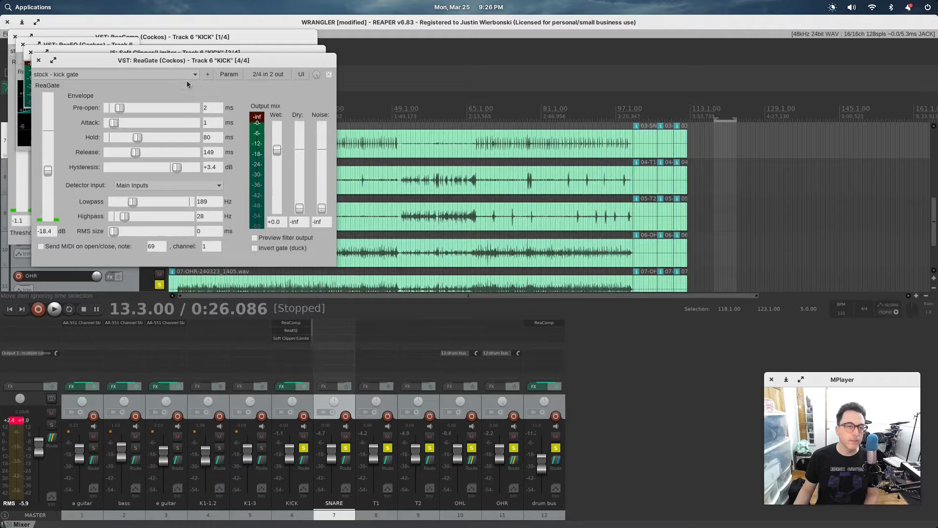
left_click_drag(194, 63, 608, 196)
left_click_drag(239, 51, 695, 103)
left_click_drag(252, 40, 343, 190)
left_click_drag(59, 50, 116, 57)
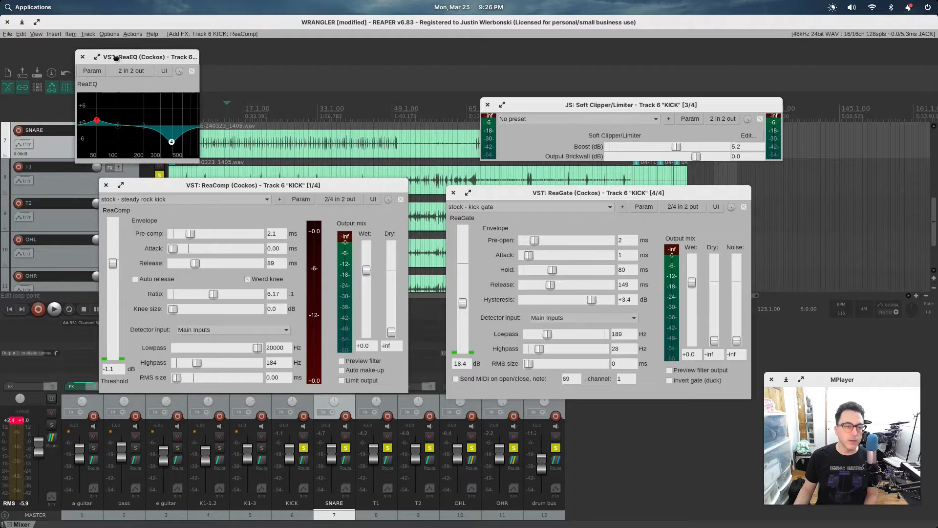
Widen the KICK track's ReaEQ window to show the whole curve and line up the other plugin windows around it.
left_click_drag(201, 88, 470, 88)
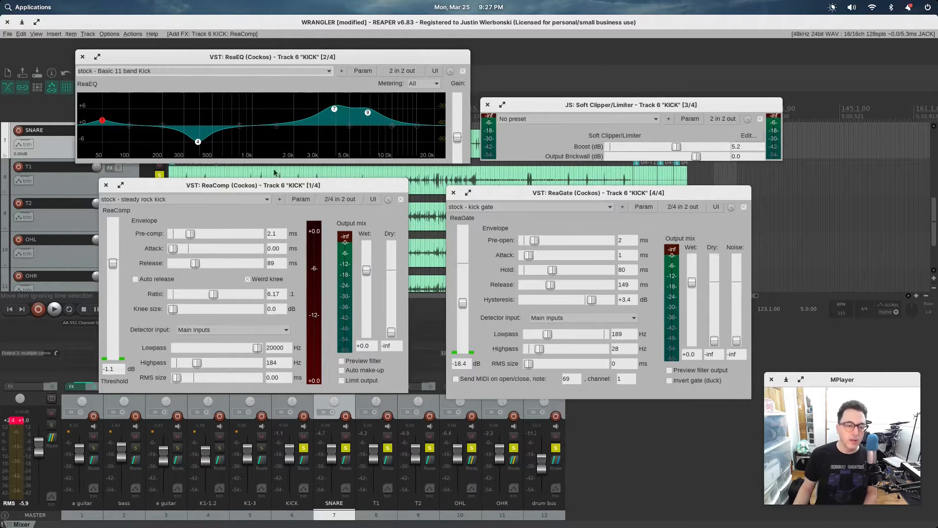
mouse_move(280, 188)
left_mouse_down()
mouse_move(312, 194)
mouse_move(282, 196)
left_mouse_up()
left_click_drag(560, 196, 536, 198)
left_click_drag(610, 102, 620, 90)
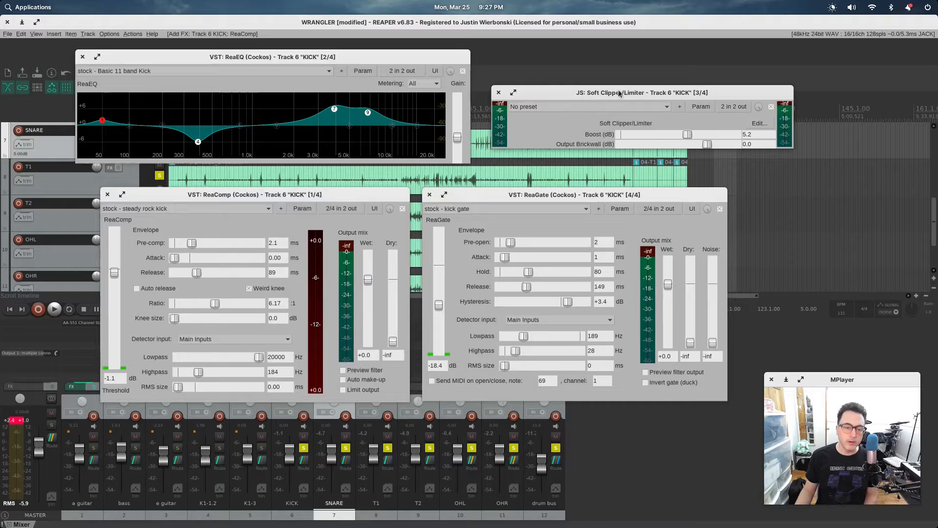
Unsolo SNARE, T1, T2, OHL, OHR and the drum bus, leaving only KICK soloed.
left_click(345, 448)
left_click(387, 448)
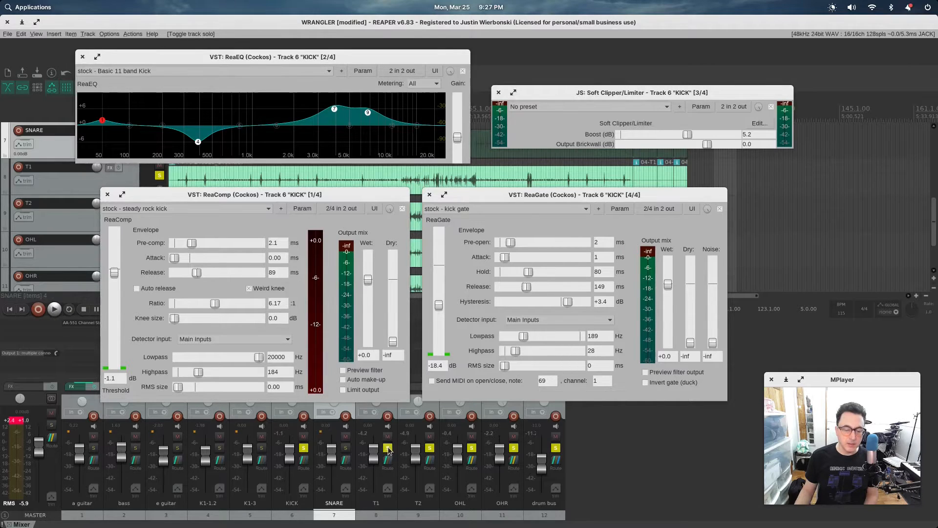
left_click(430, 448)
left_click(472, 448)
left_click(513, 448)
left_click(556, 448)
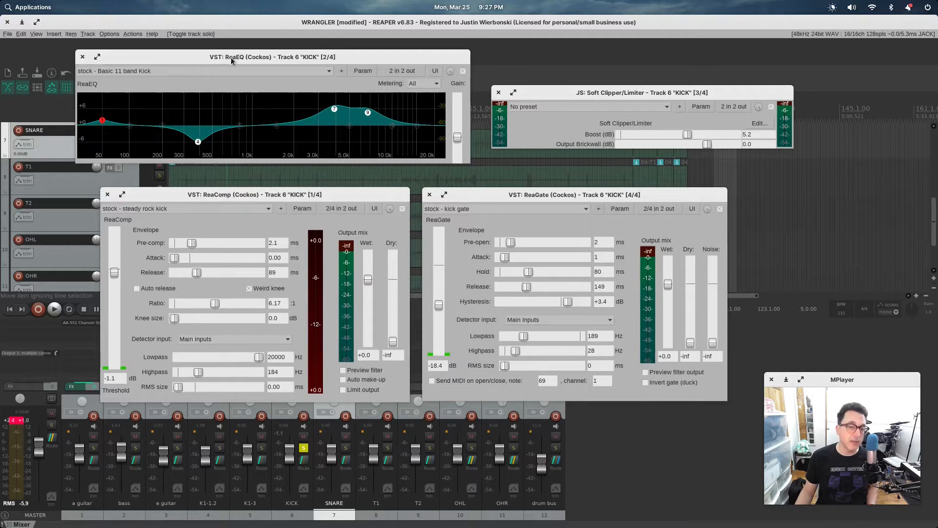
Play the processed kick soloed, unsolo it to hear it in the full mix, and stop playback.
key("space")
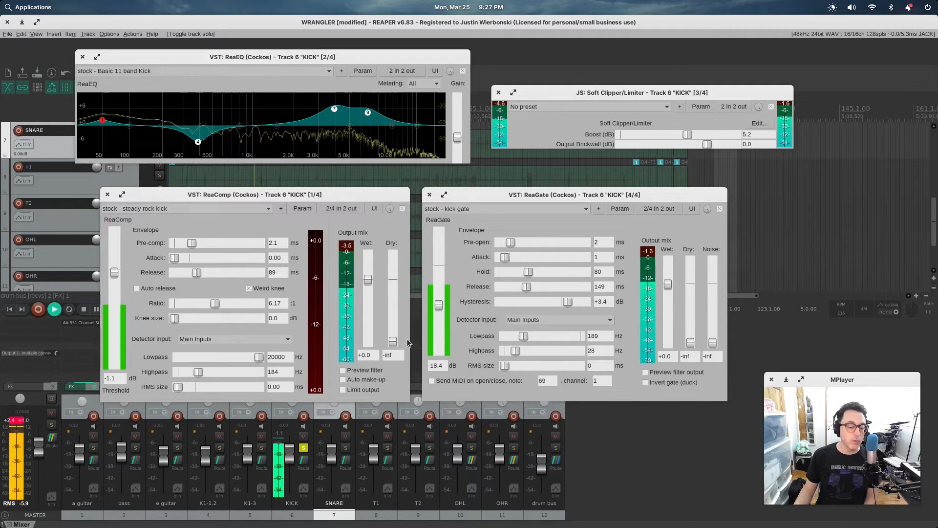
left_click(304, 448)
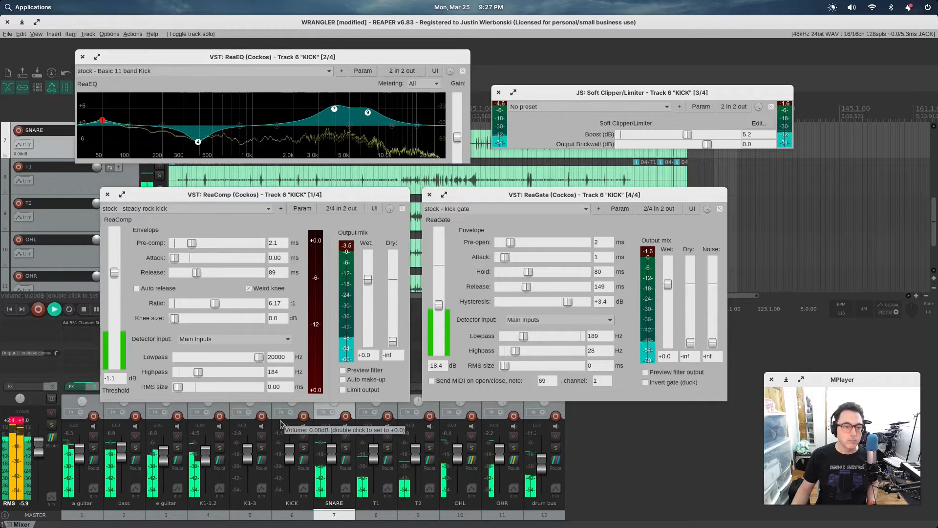
key("space")
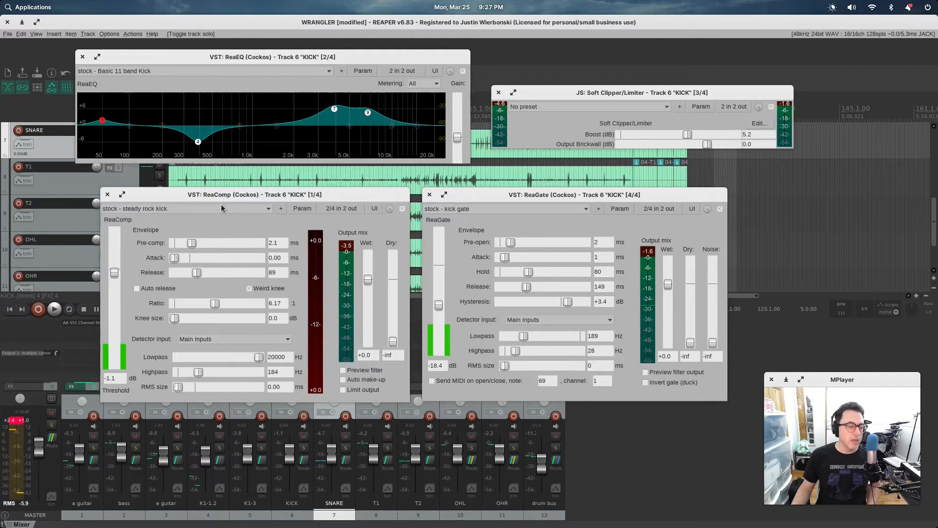
Move the kick ReaEQ's band 1 to 80.6 Hz with 2.5 dB gain and audition it in the mix and soloed.
left_click_drag(322, 58, 323, 52)
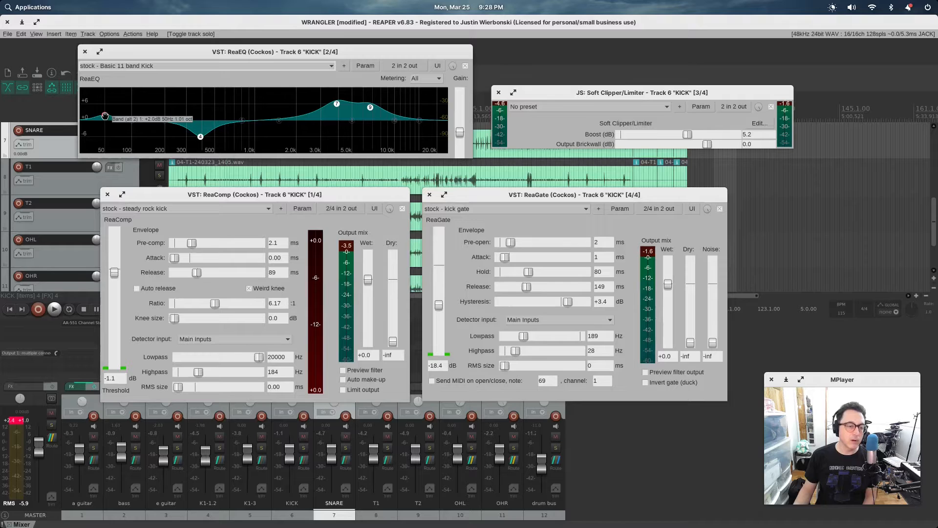
left_click_drag(105, 116, 123, 114)
key("space")
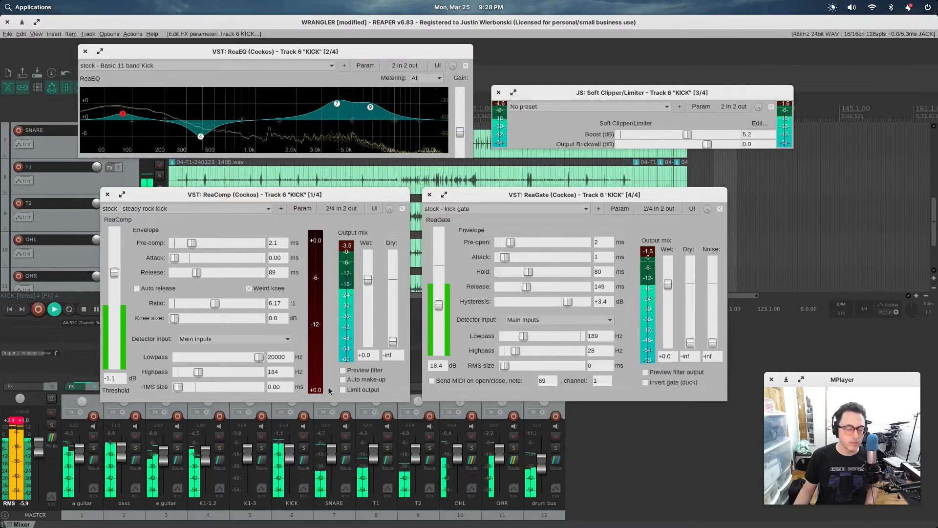
left_click(304, 448)
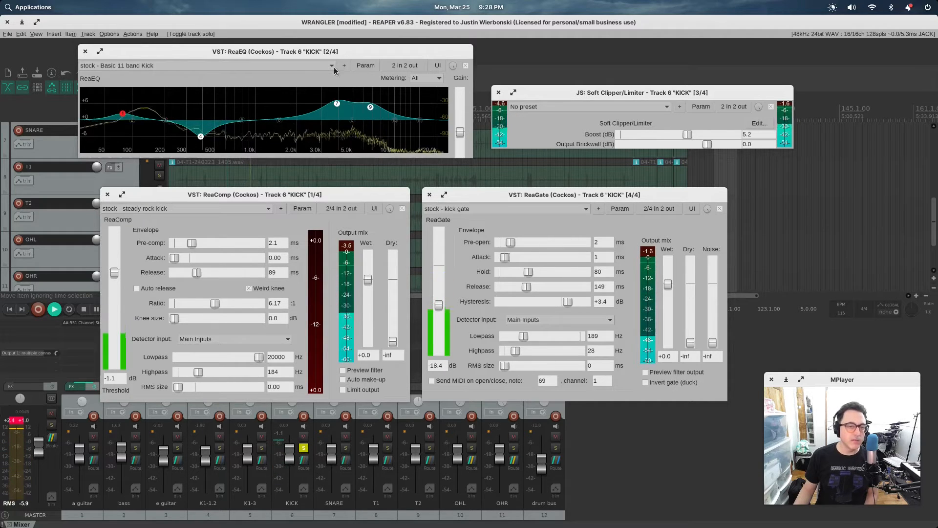
left_click(303, 448)
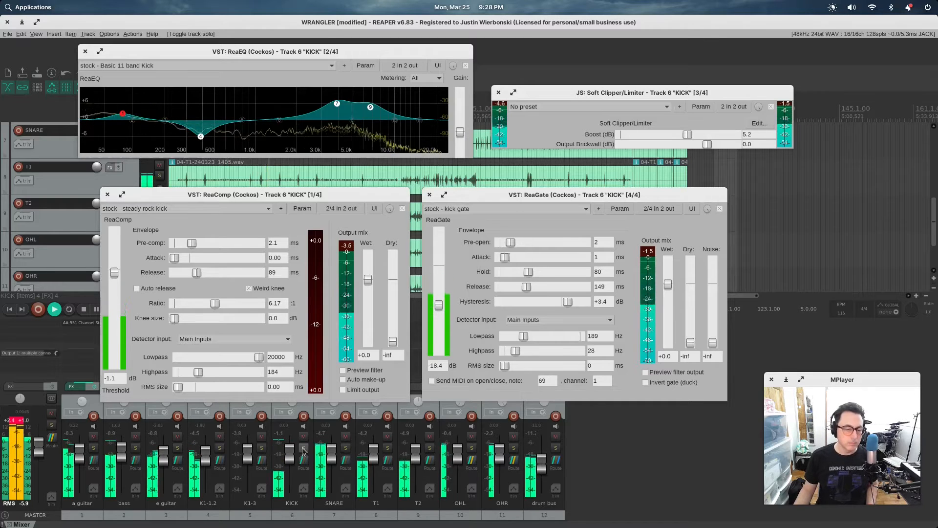
key("space")
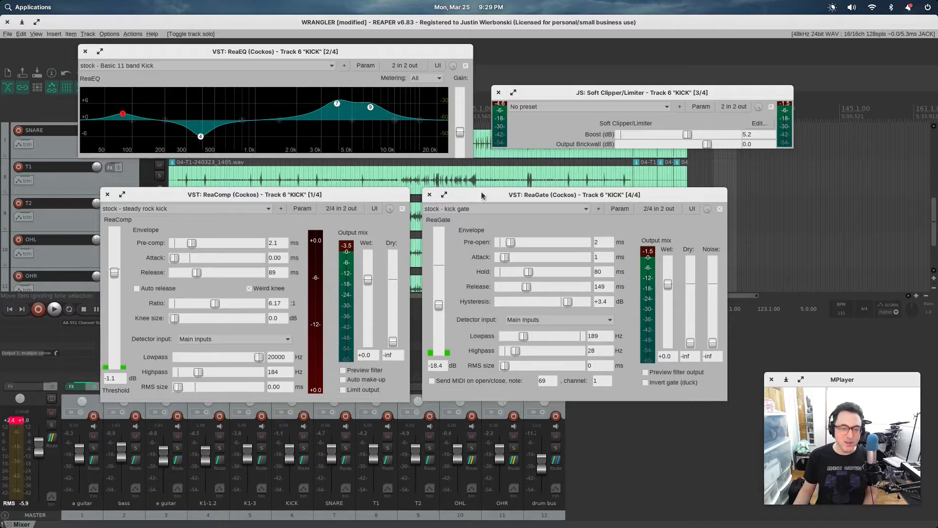
Rearrange the kick's plugin windows, exposing ReaEQ's band controls and placing ReaGate below ReaEQ.
left_click(430, 195)
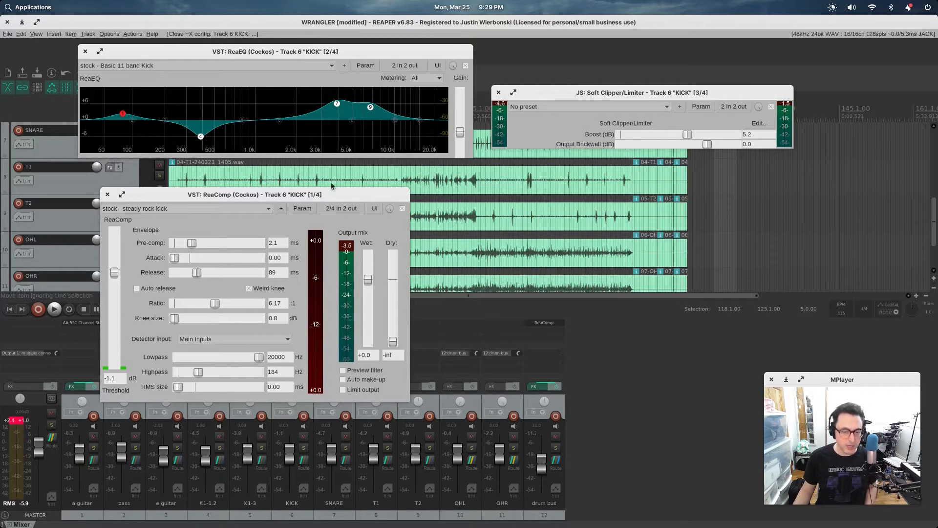
left_click_drag(332, 195, 342, 138)
left_click_drag(551, 193, 233, 261)
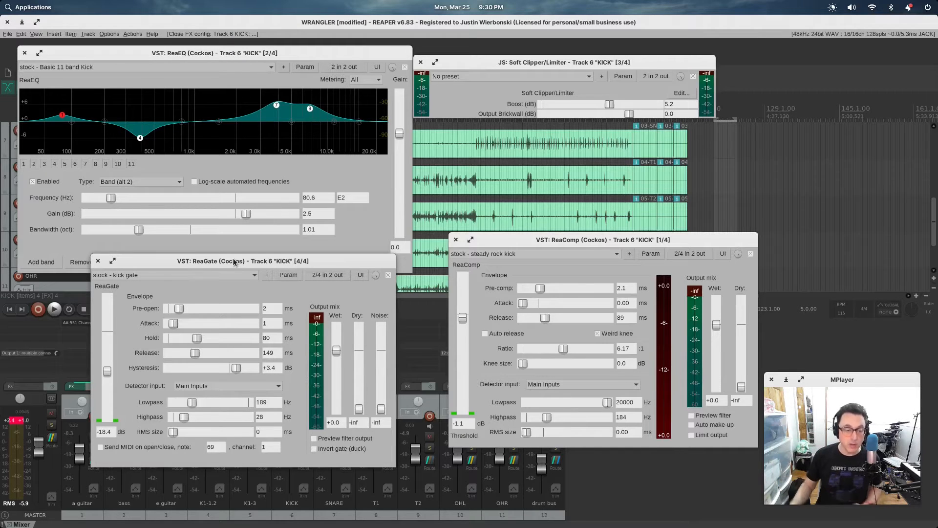
Start playback, solo KICK and compare its sound with ReaGate bypassed and enabled.
key("space")
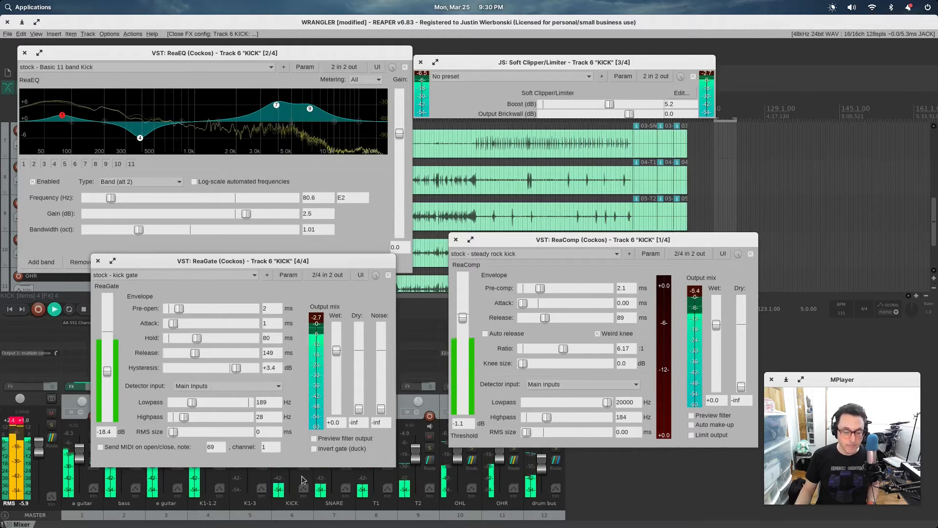
left_click_drag(303, 262, 322, 164)
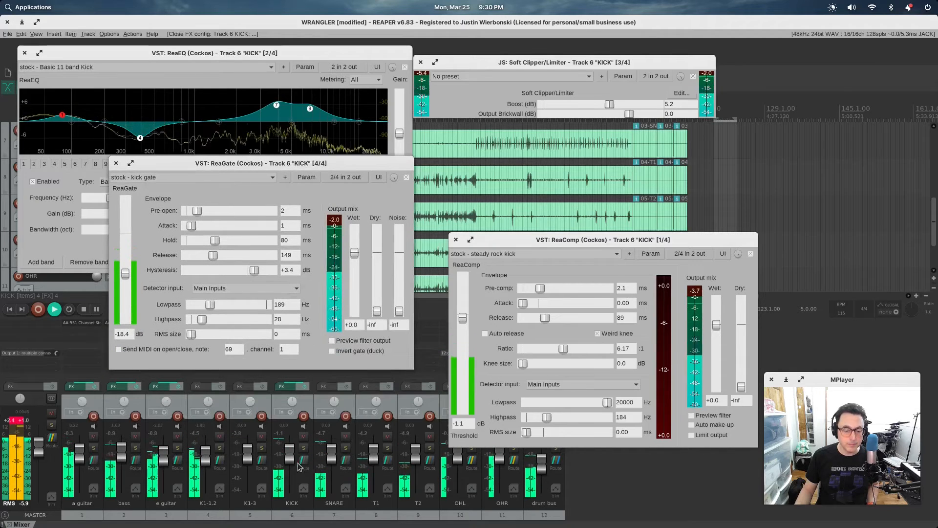
left_click(303, 448)
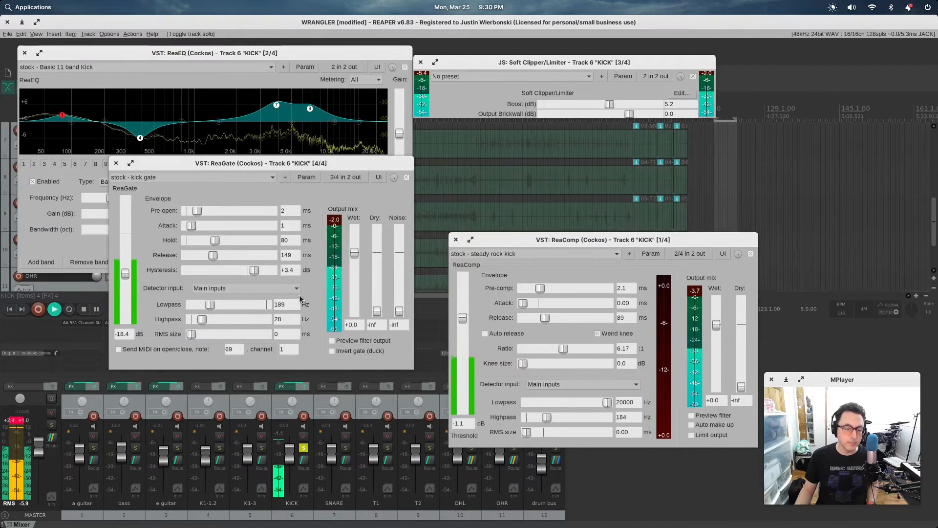
left_click(406, 177)
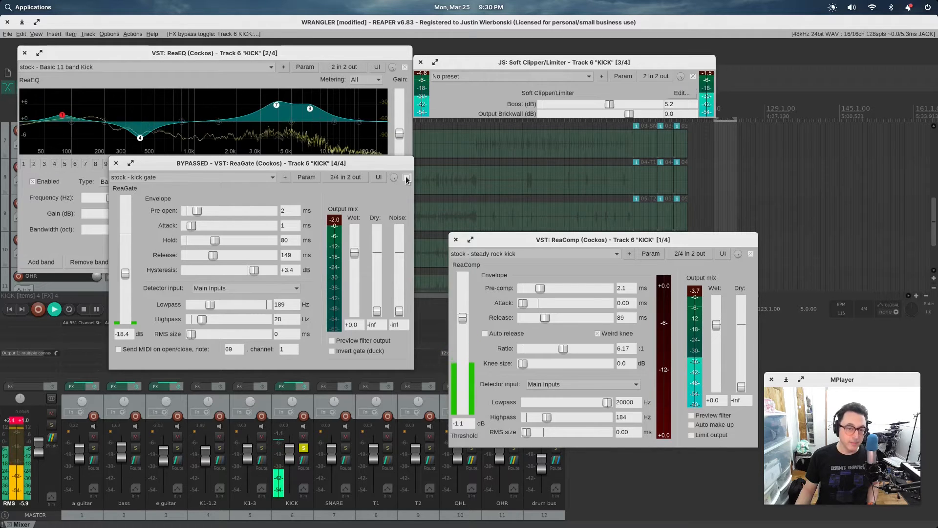
left_click(406, 178)
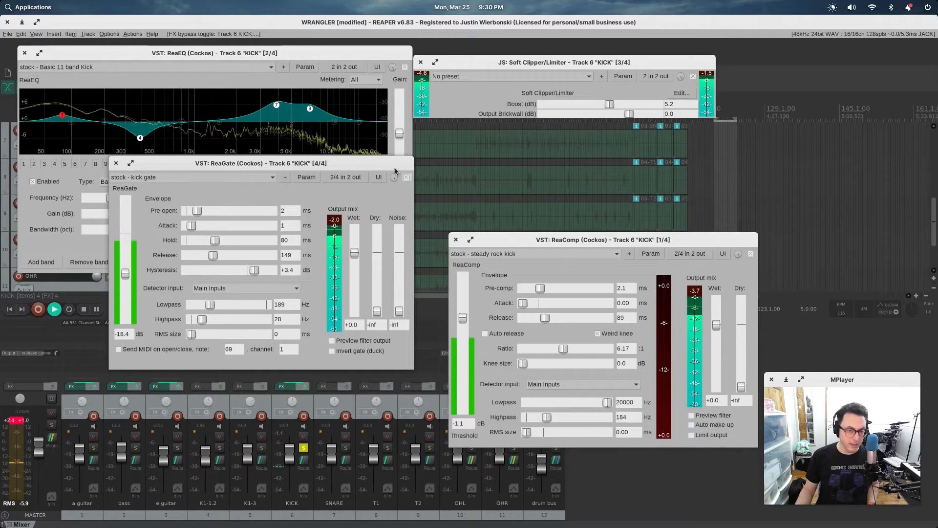
Move the ReaGate window below ReaEQ so the settings of both plugins are uncovered.
left_click_drag(393, 164, 268, 205)
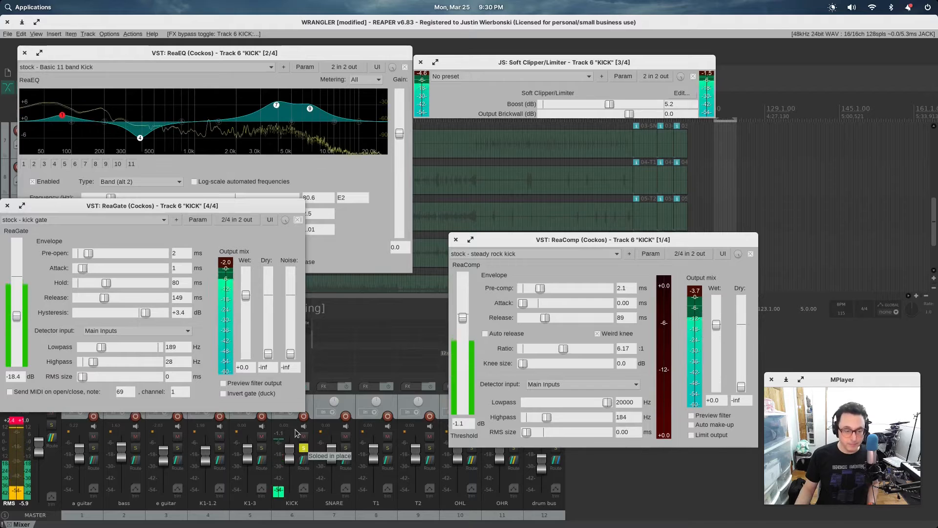
left_click_drag(221, 206, 328, 223)
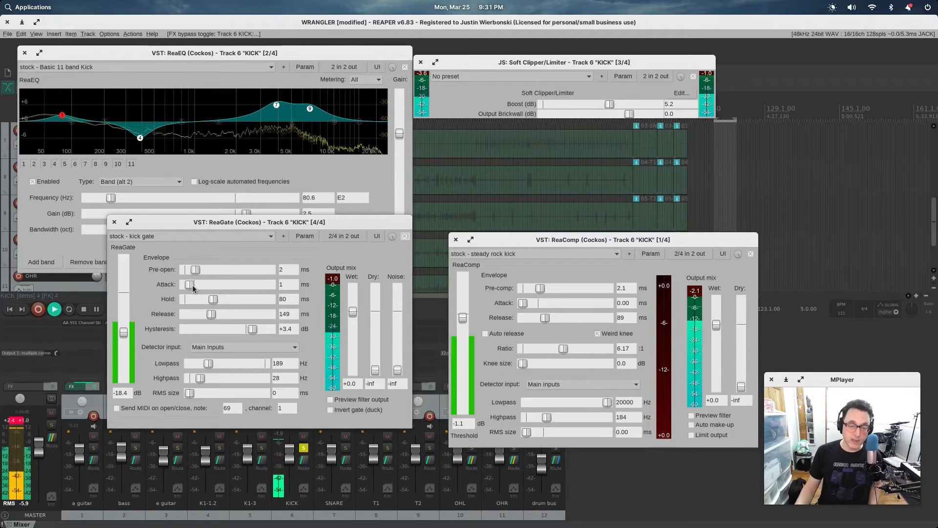
left_click_drag(216, 225, 248, 279)
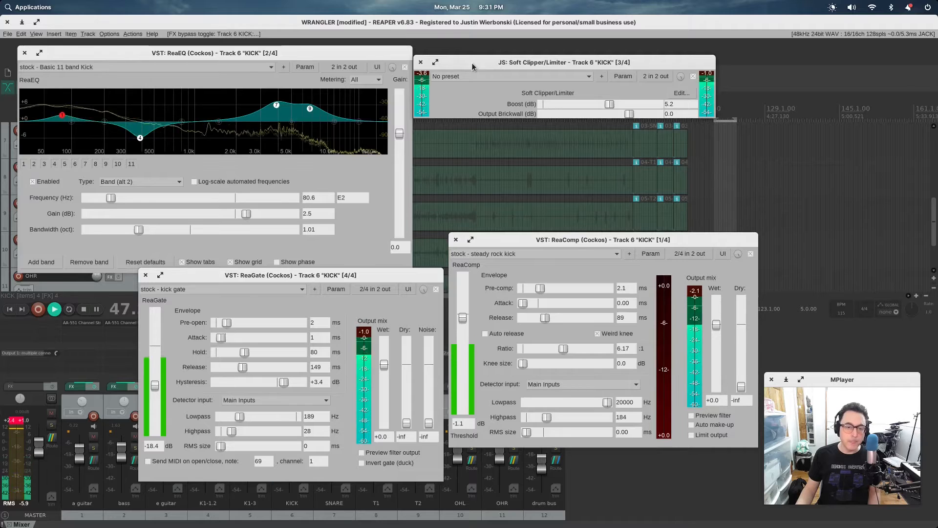
Move the Soft Clipper/Limiter window clear of ReaComp and compare the soloed kick with ReaComp bypassed and enabled.
left_click_drag(472, 63, 543, 92)
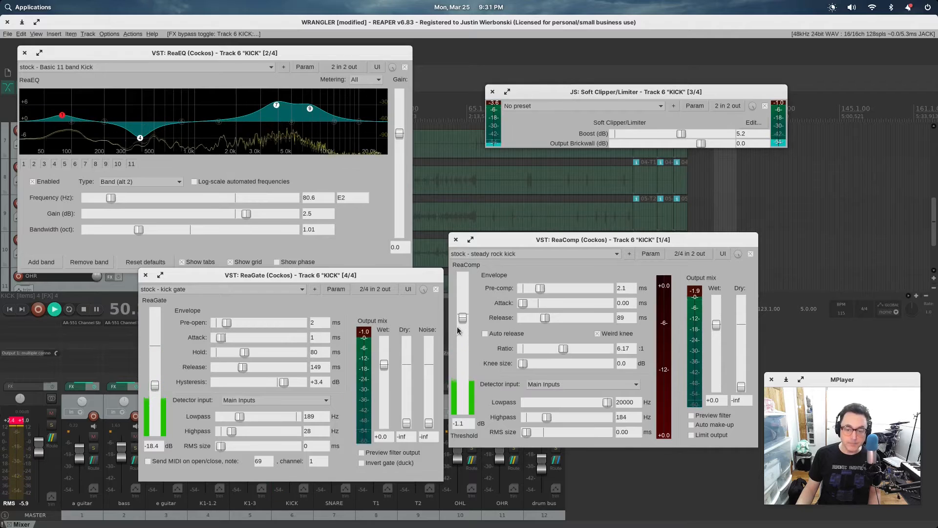
left_click(751, 253)
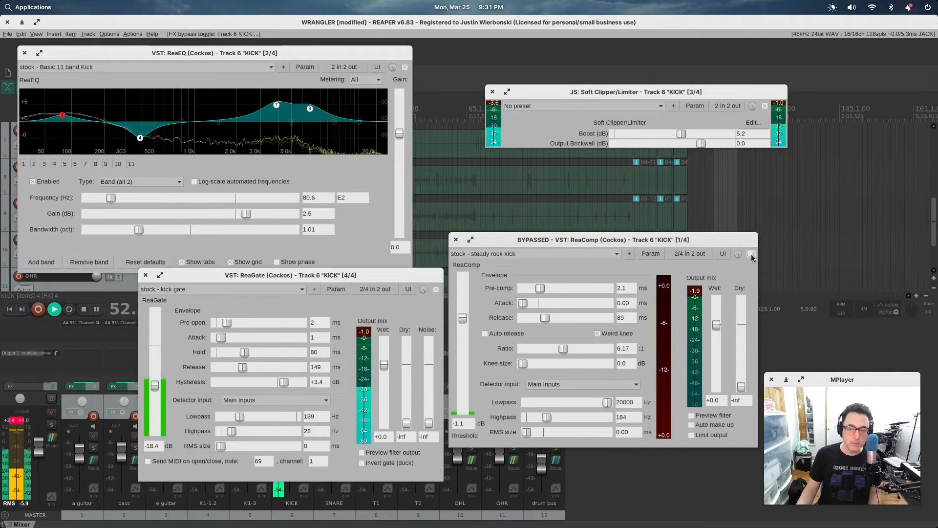
left_click(752, 254)
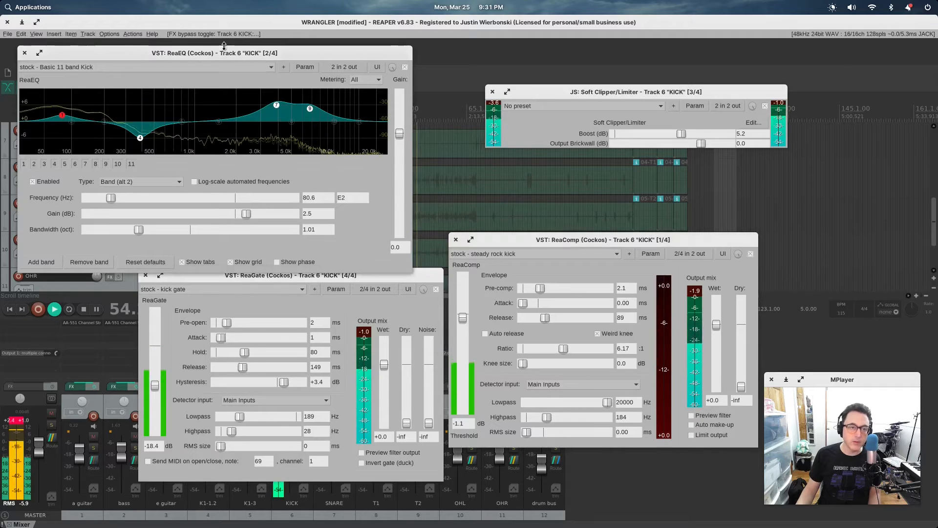
Replay the kick from near the song's start and compare it again with ReaComp bypassed and enabled.
left_click_drag(223, 53, 371, 129)
left_click(193, 106)
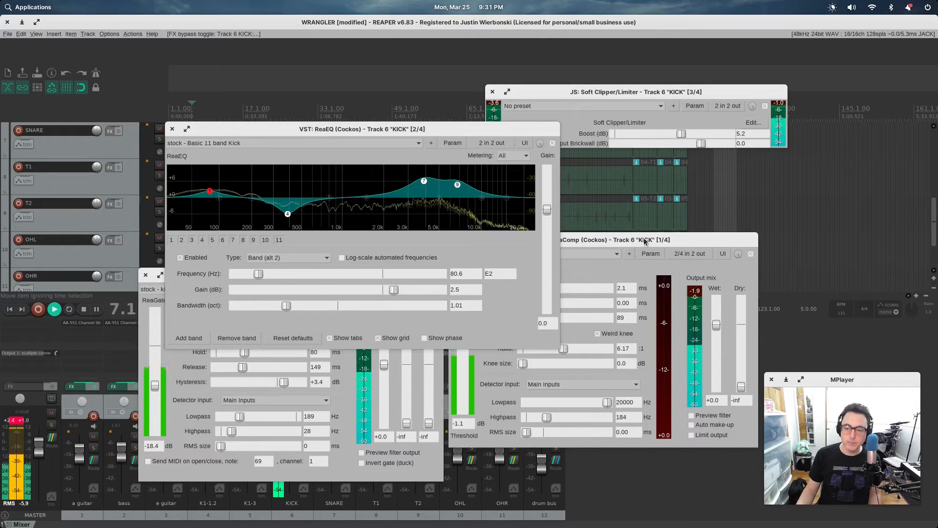
left_click(606, 240)
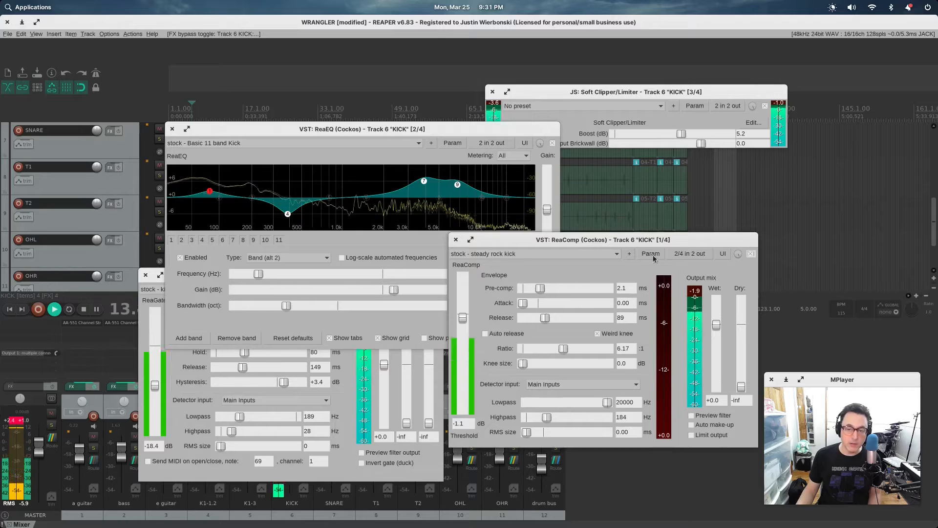
left_click(752, 253)
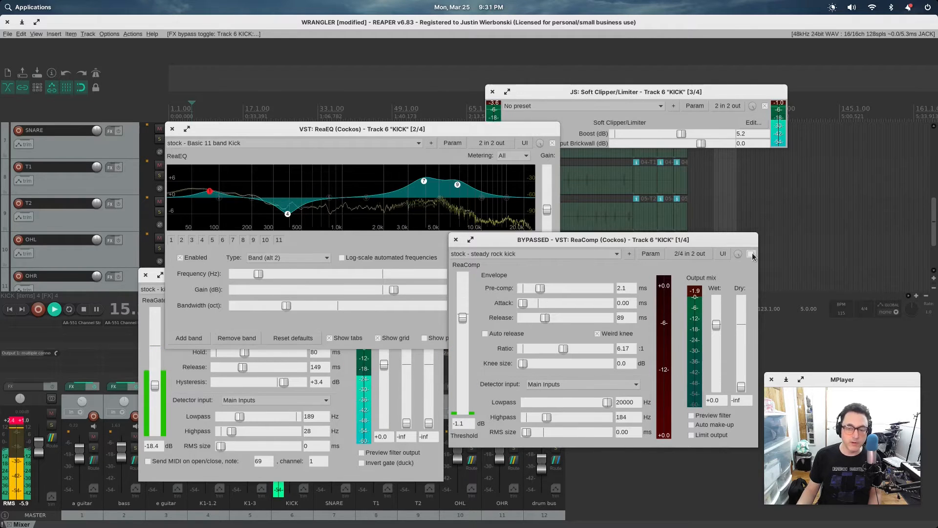
left_click(753, 253)
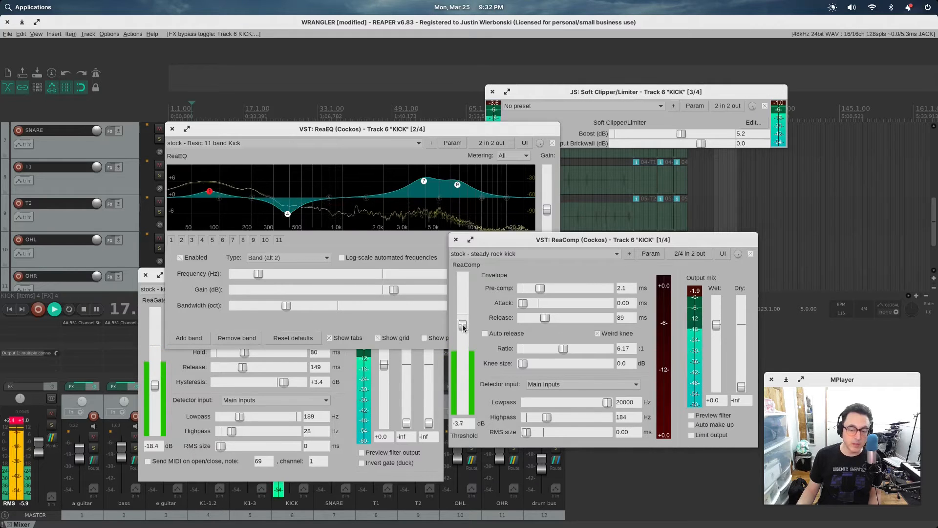
Try the kick ReaComp's threshold at -15.5 dB, settle it at -2.3 dB, and bypass the compressor.
left_click_drag(465, 352, 467, 354)
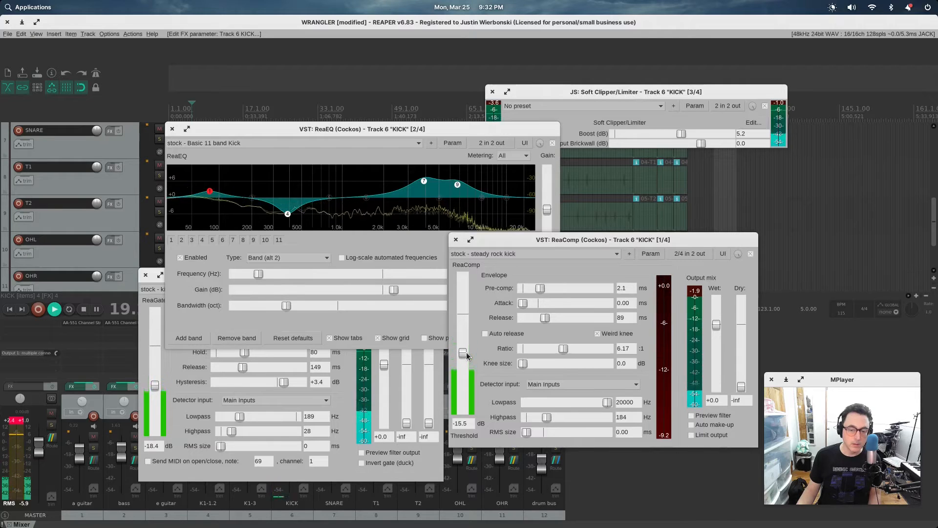
left_click_drag(467, 355, 472, 326)
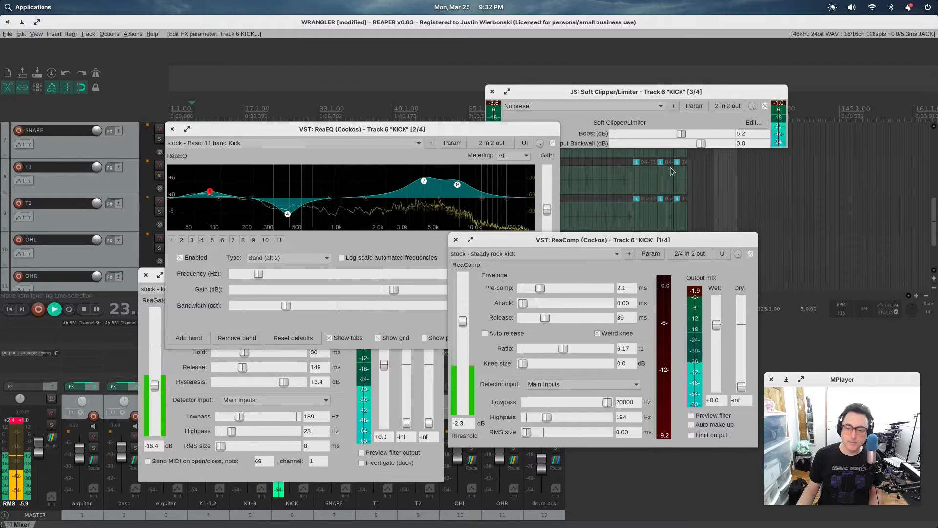
left_click(752, 254)
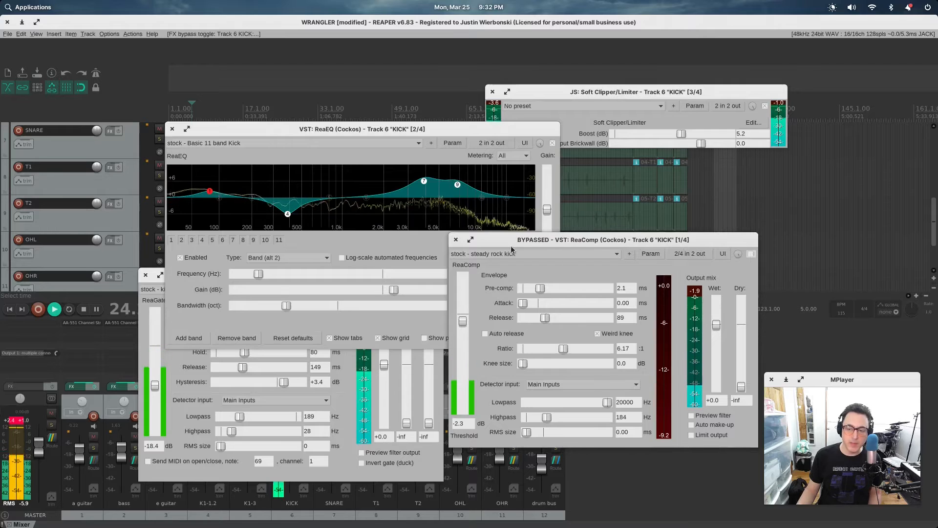
Close the kick's ReaComp, ReaGate, Soft Clipper/Limiter and ReaEQ windows.
left_click(456, 240)
left_click_drag(468, 127, 376, 72)
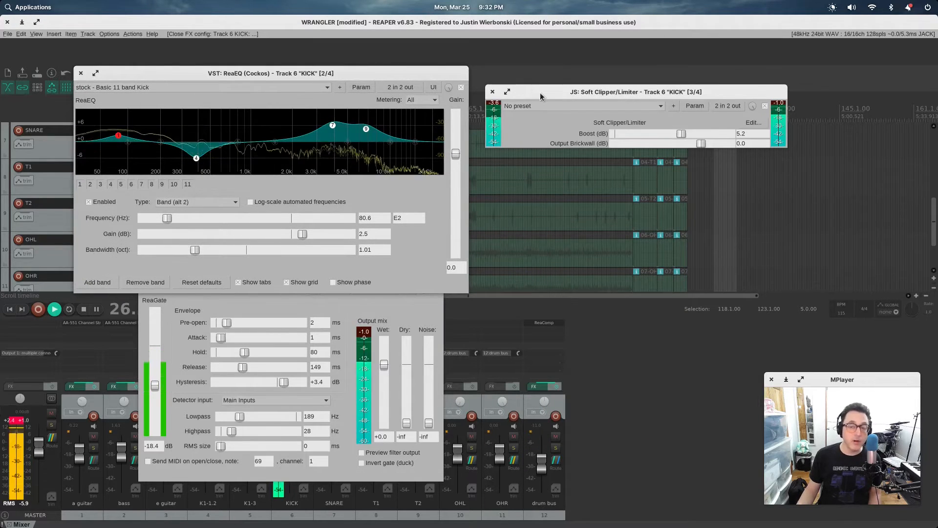
left_click_drag(541, 95, 549, 193)
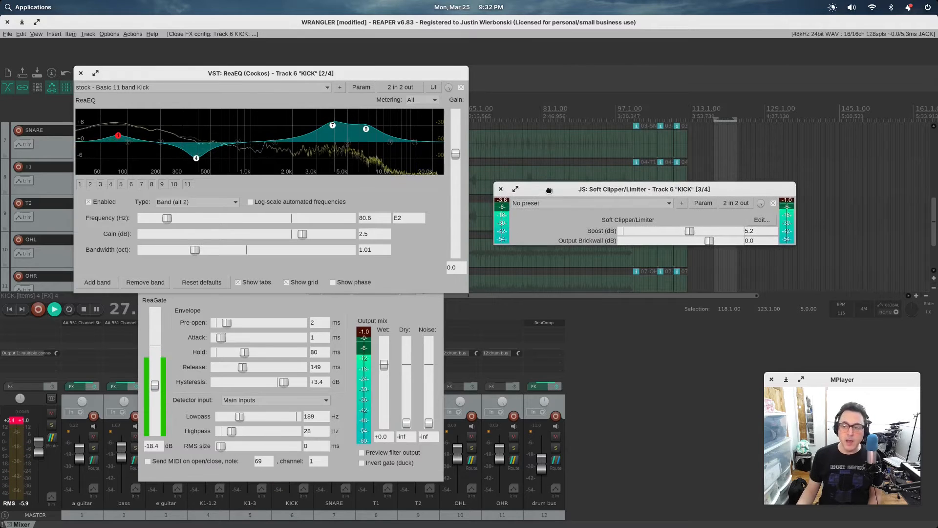
left_click(157, 298)
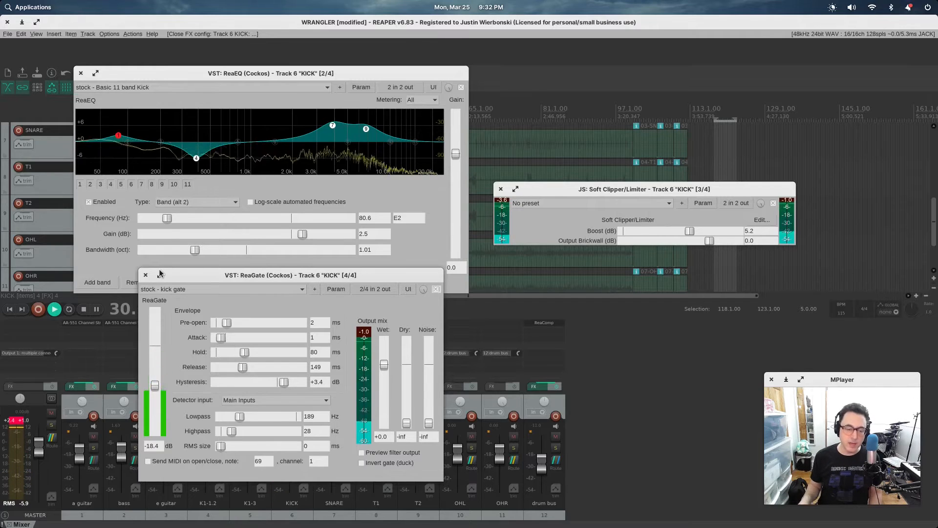
key("Escape")
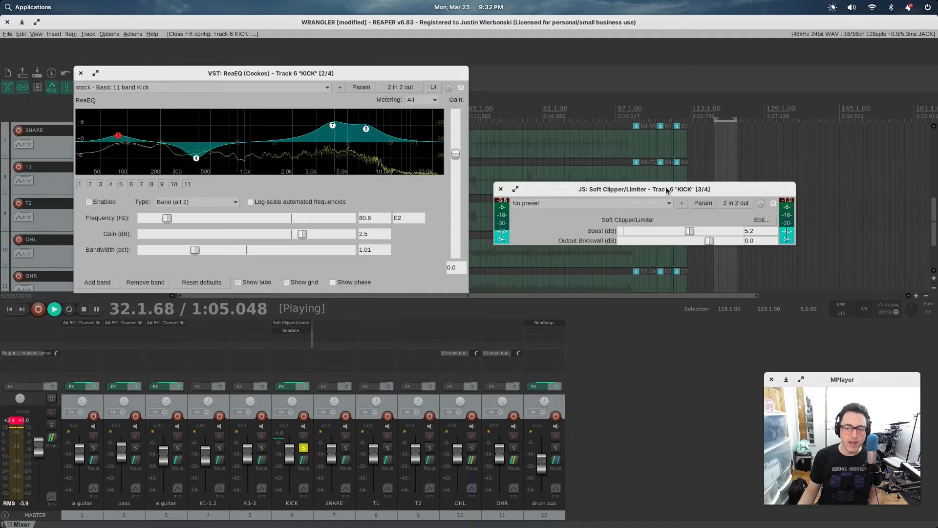
left_click(500, 190)
left_click(81, 73)
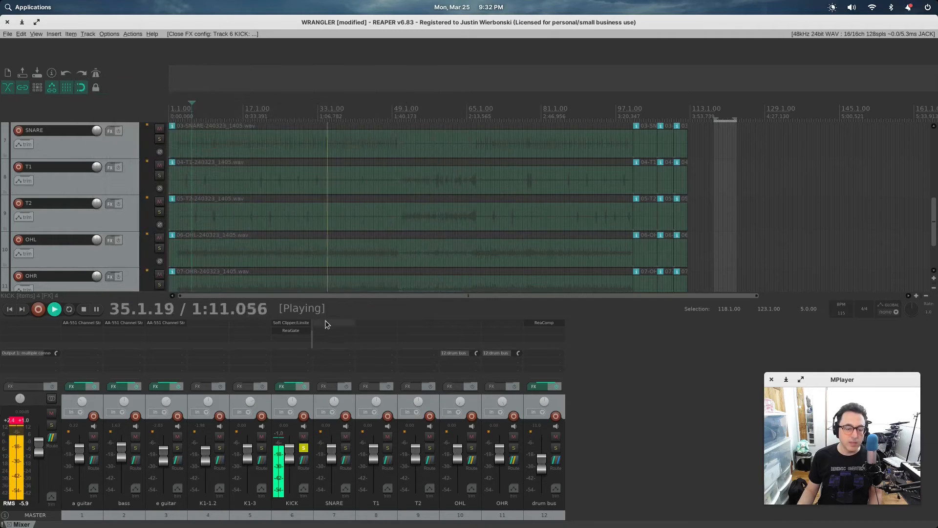
Stop playback and add the saved FX chain DS Stock Snare to the SNARE track.
double_click(330, 323)
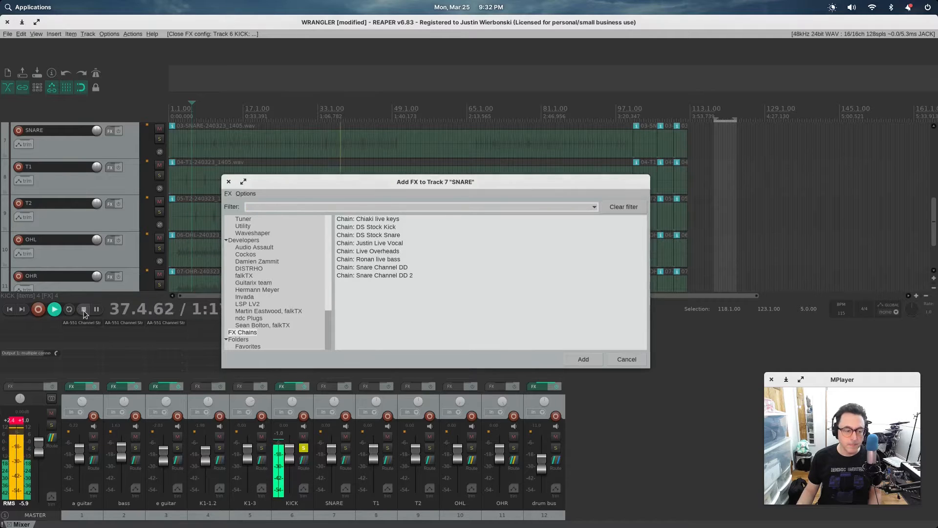
left_click(321, 268)
key("space")
double_click(367, 236)
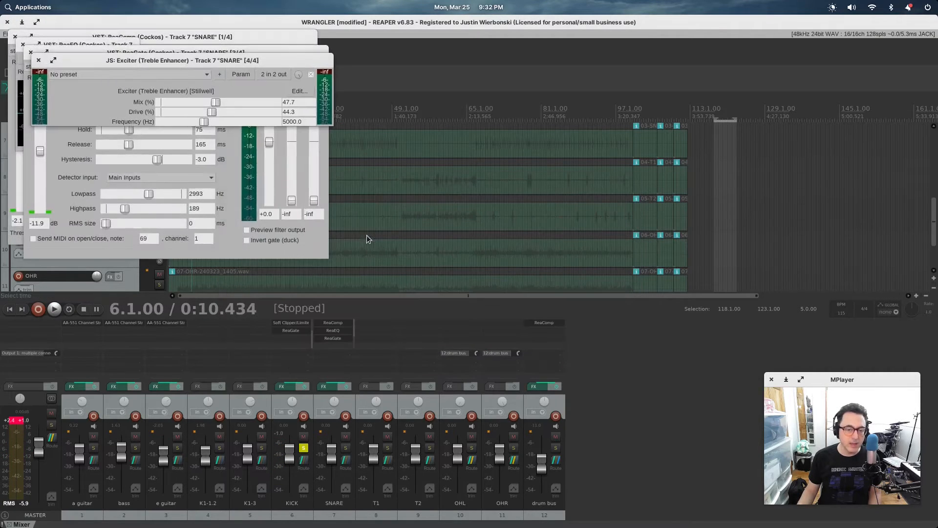
Spread out the snare's ReaComp, ReaEQ, ReaGate and Exciter windows so that none overlaps another.
left_click_drag(227, 63, 643, 157)
left_click_drag(274, 51, 602, 257)
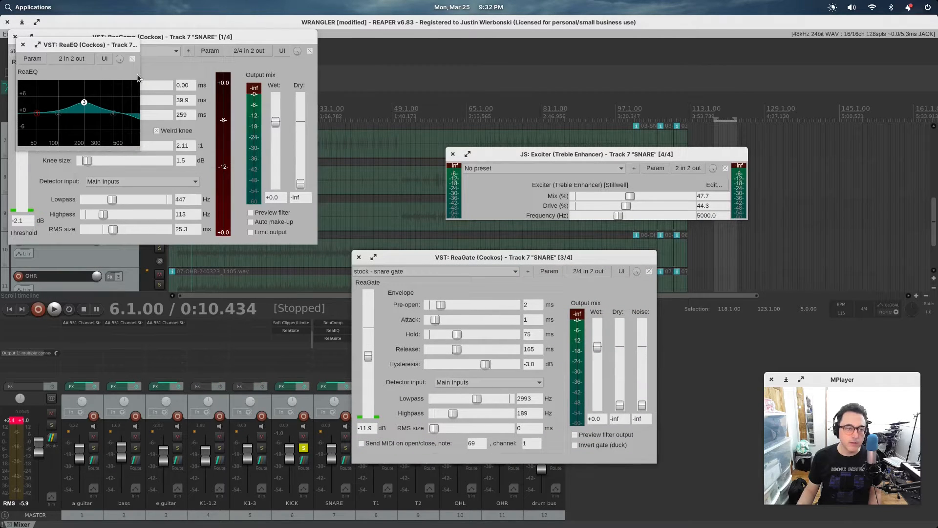
left_click_drag(141, 76, 459, 77)
left_click_drag(370, 46, 785, 60)
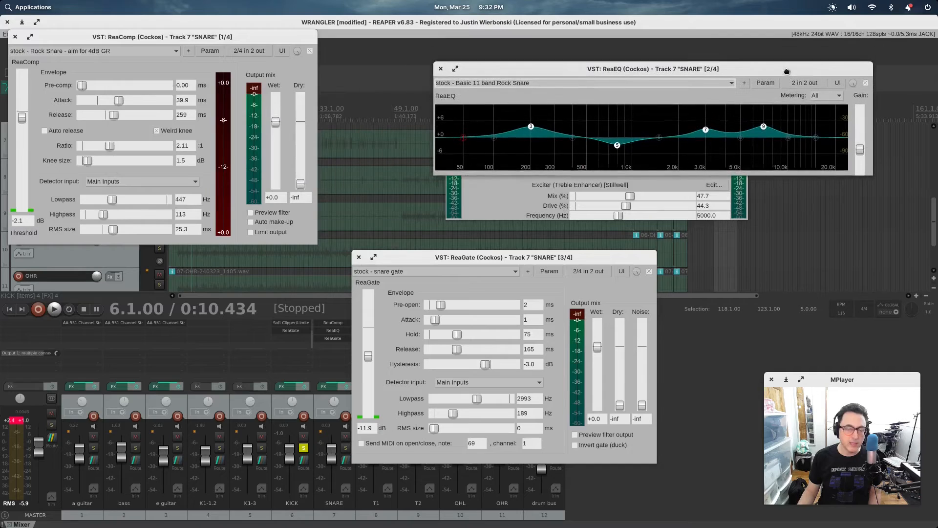
left_click(485, 206)
left_click_drag(516, 149, 581, 178)
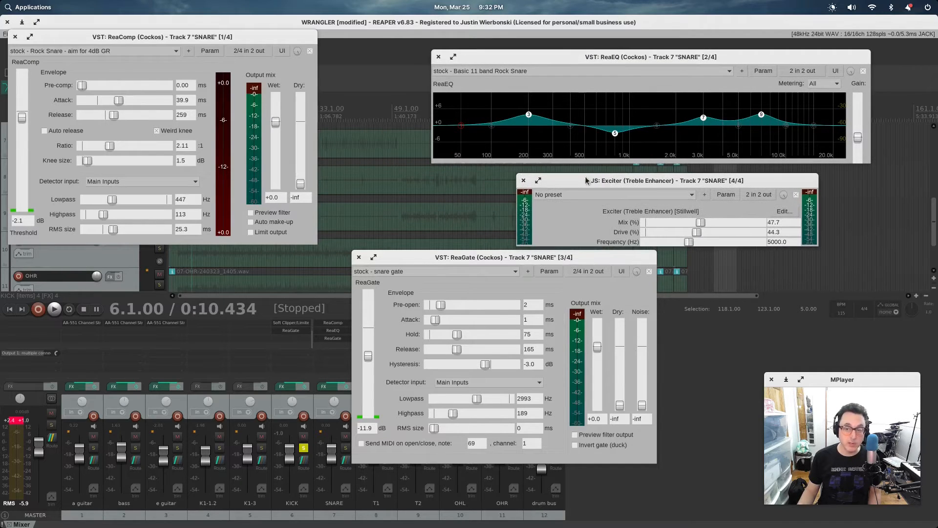
left_click_drag(482, 258, 376, 278)
mouse_move(220, 37)
left_mouse_down()
mouse_move(344, 94)
mouse_move(284, 55)
mouse_move(227, 50)
left_mouse_up()
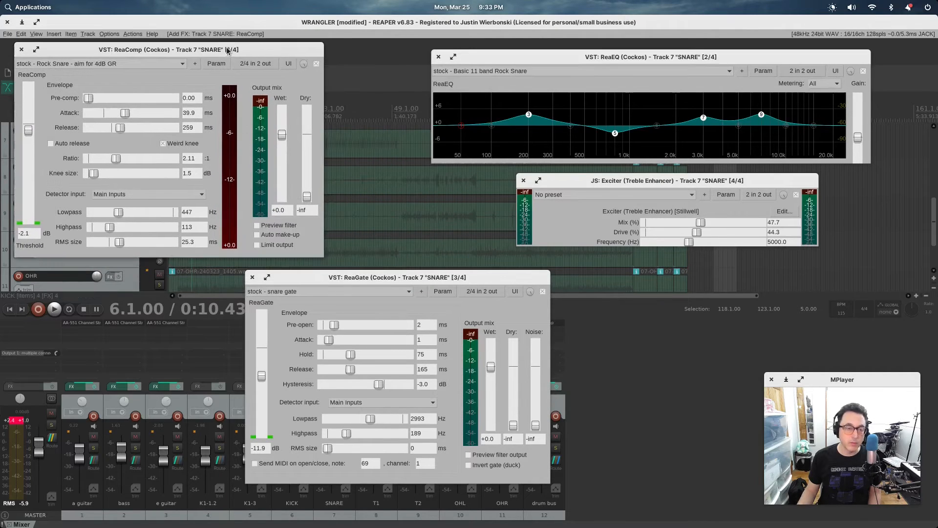
left_click_drag(491, 282, 667, 289)
left_click_drag(261, 52, 288, 102)
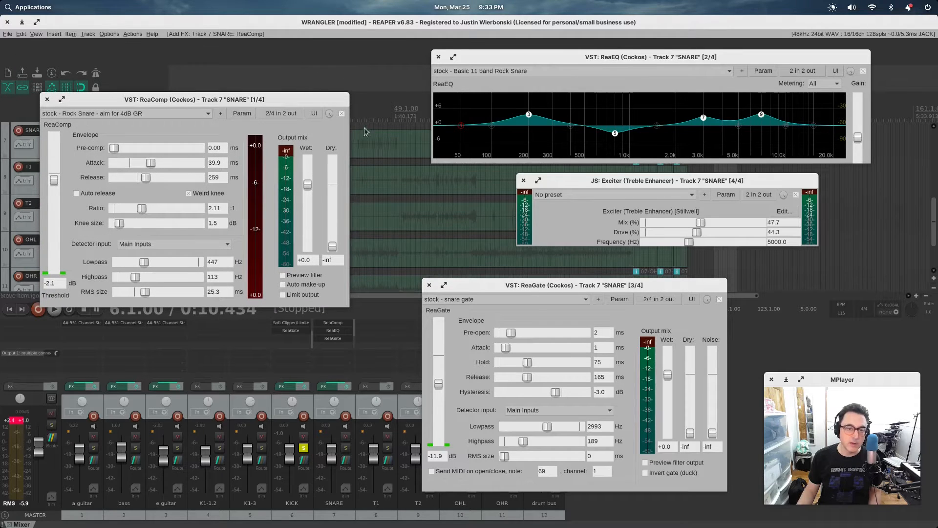
Start playback and solo the SNARE track instead of KICK.
key("space")
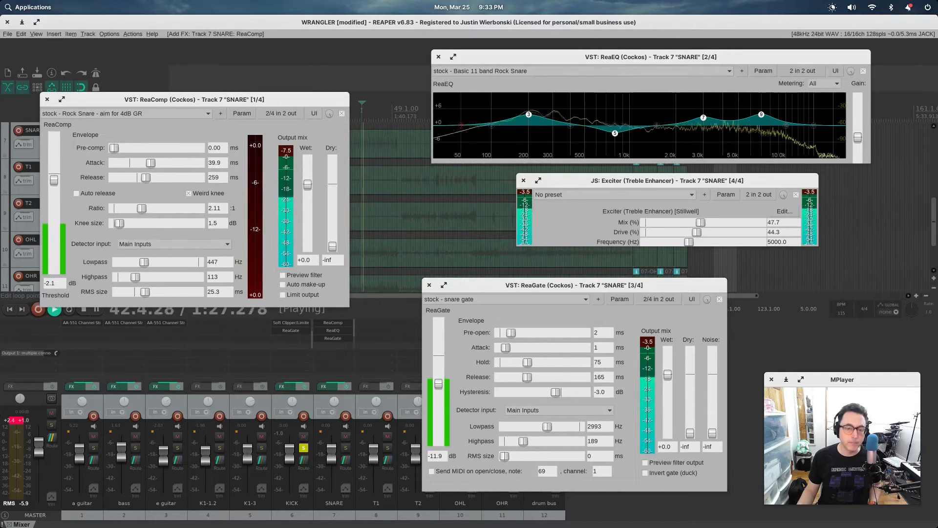
left_click(346, 447)
left_click(303, 448)
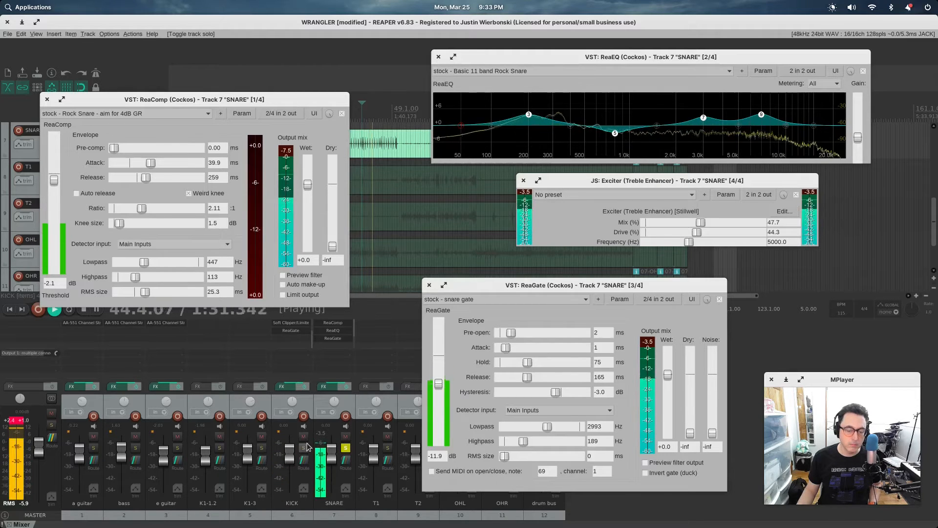
Listen to the snare with ReaComp, ReaEQ and ReaGate bypassed, then replay from about bar 26 and re-enable all three.
left_click(345, 323)
left_click(345, 331, "shift")
left_click(347, 338, "shift")
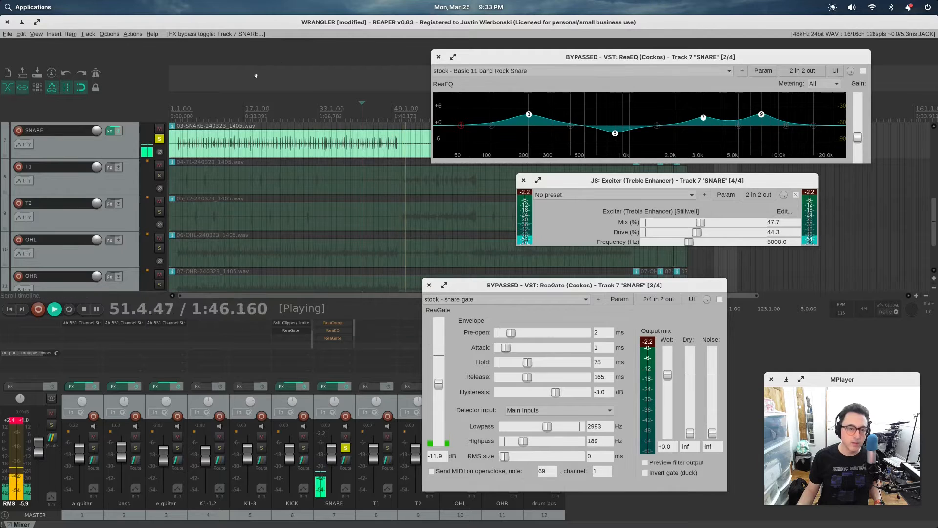
left_click(285, 112)
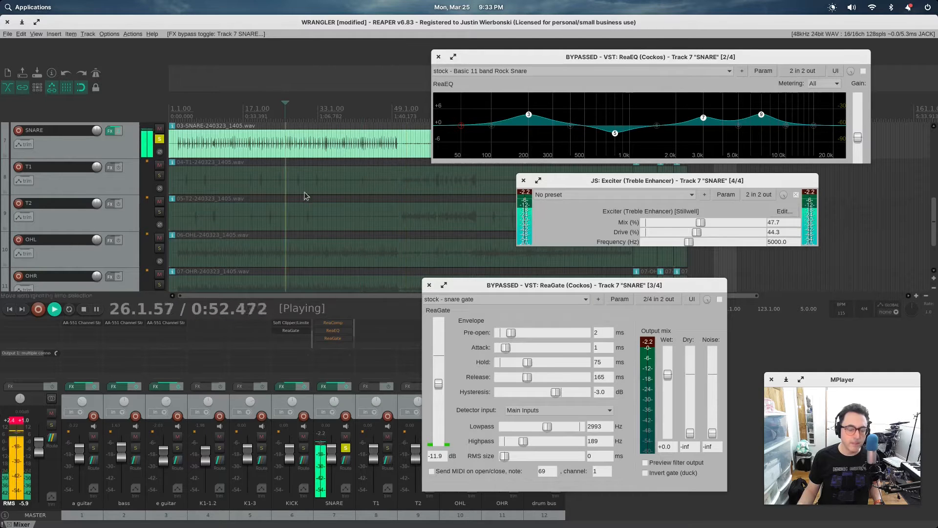
left_click(333, 322, "shift")
left_click(333, 331, "shift")
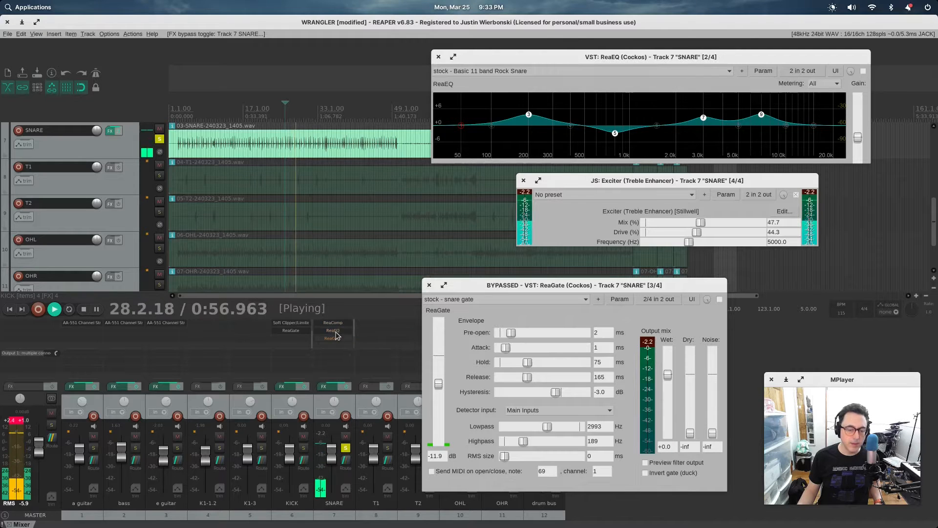
left_click(333, 338, "shift")
Reposition the snare's ReaGate and Exciter windows and compare the sound with the Exciter bypassed and enabled.
left_click_drag(544, 286, 244, 214)
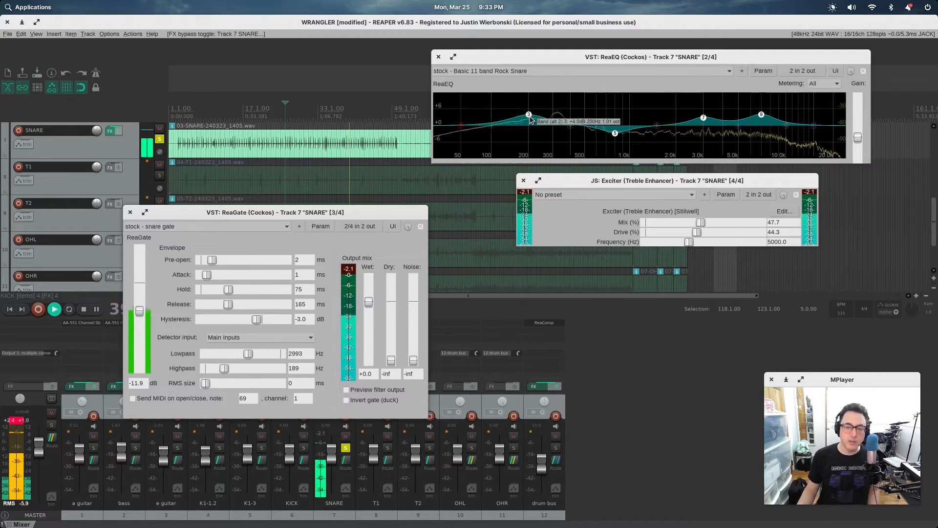
left_click_drag(599, 182, 561, 229)
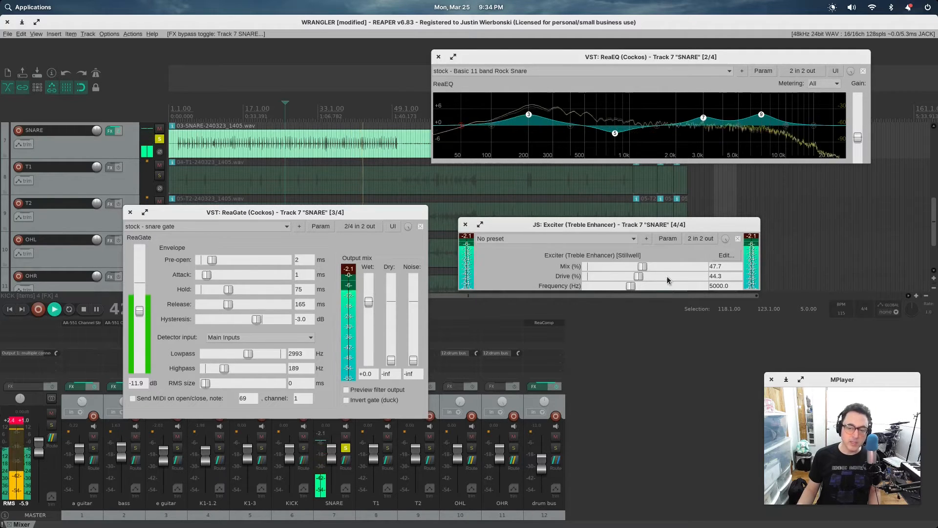
left_click(738, 238)
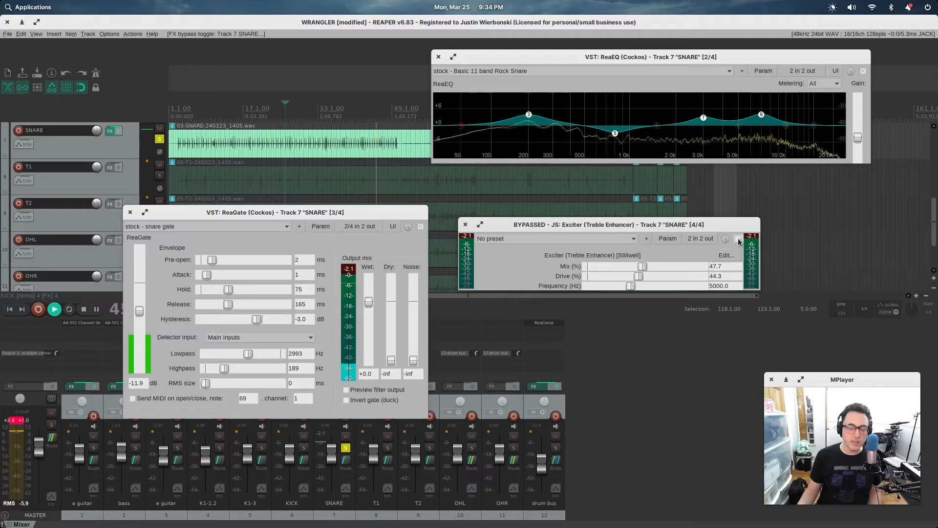
left_click(738, 238)
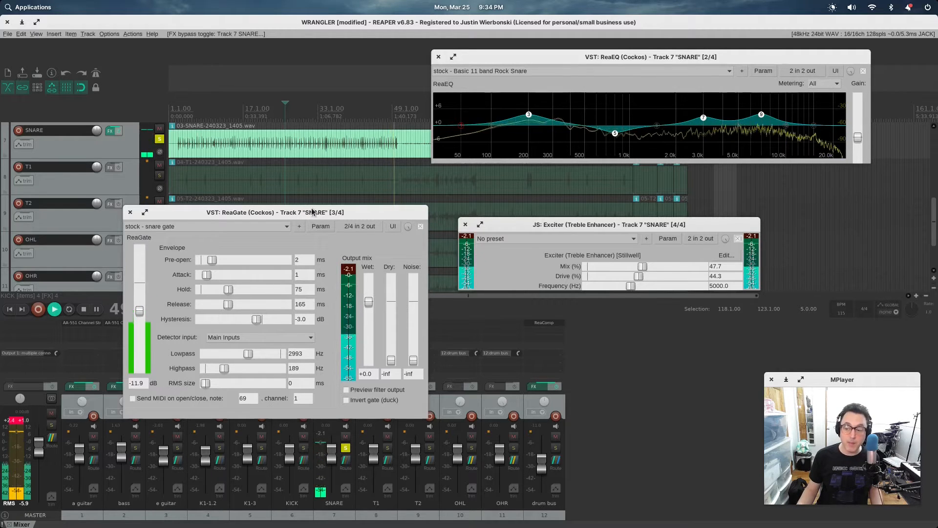
Shift the Exciter window slightly and lower the snare ReaComp's threshold to -20.5 dB.
left_click_drag(538, 229, 518, 216)
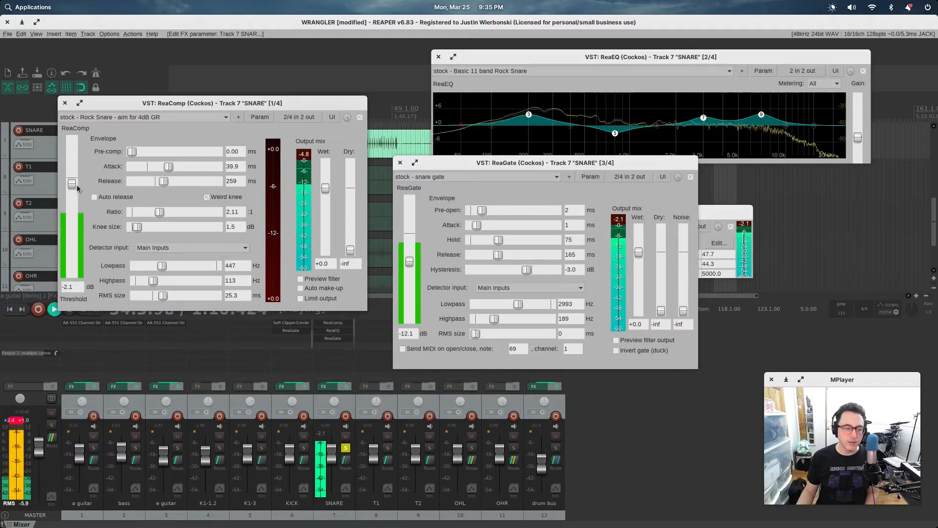
left_click_drag(73, 184, 78, 232)
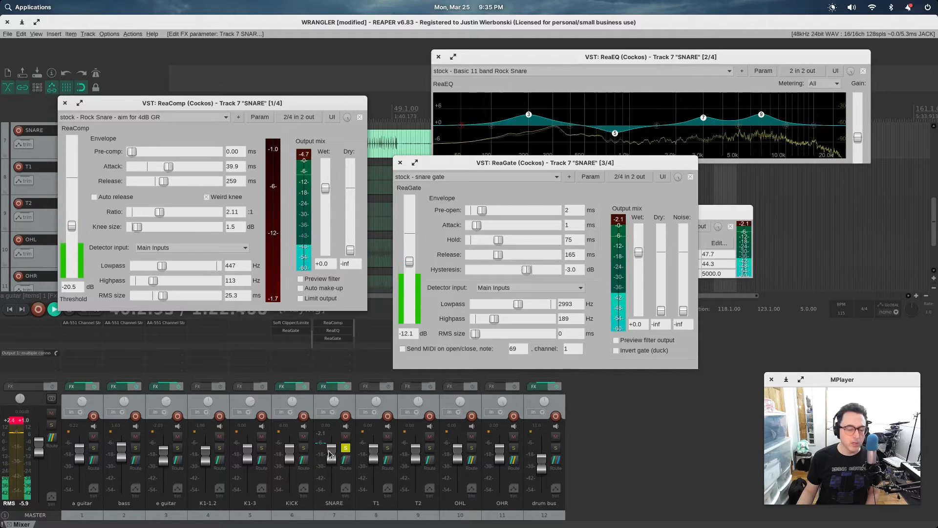
Raise the SNARE fader slightly and unsolo the track to hear the snare in the full mix.
left_click_drag(331, 454, 331, 451)
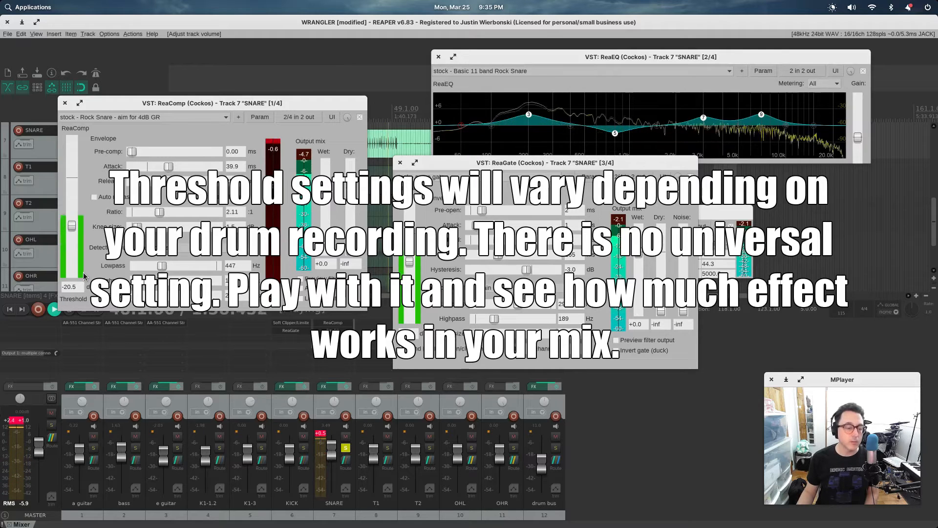
left_click(345, 448)
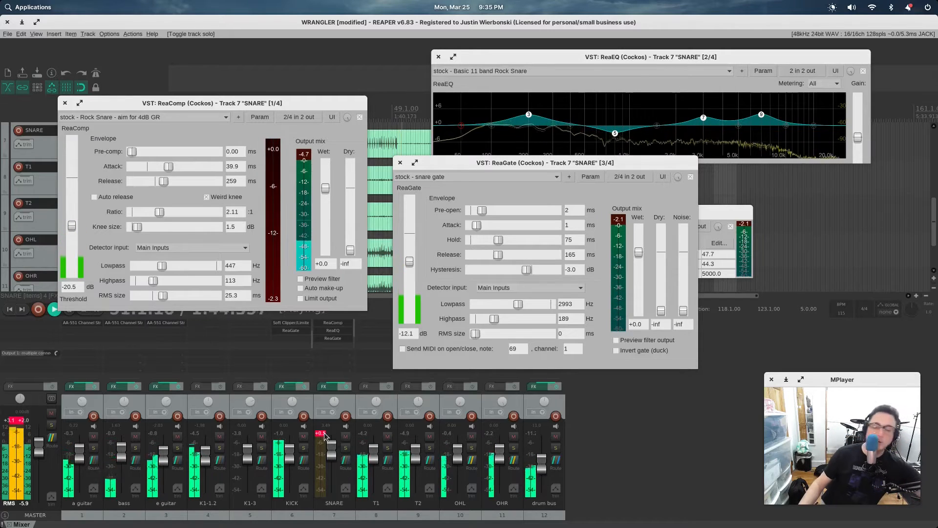
Replay the mix from bar 13 and the middle section while repositioning the snare's ReaComp and ReaGate windows.
left_click_drag(210, 103, 469, 164)
left_click(225, 108)
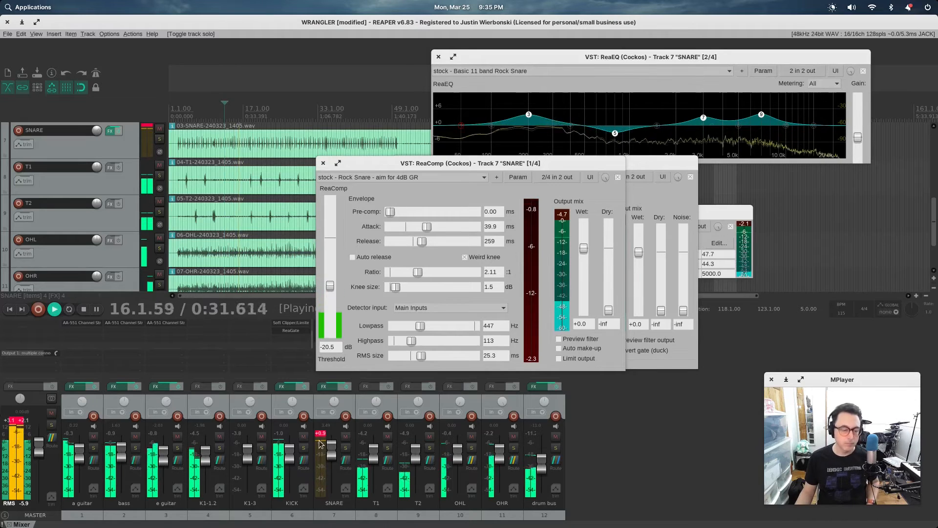
key("space")
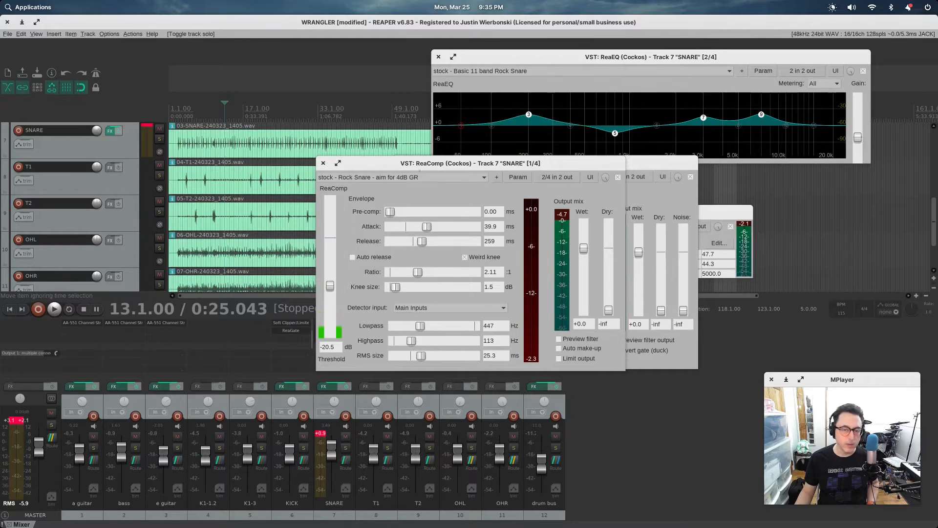
left_click_drag(429, 169, 211, 122)
left_click_drag(511, 167, 190, 74)
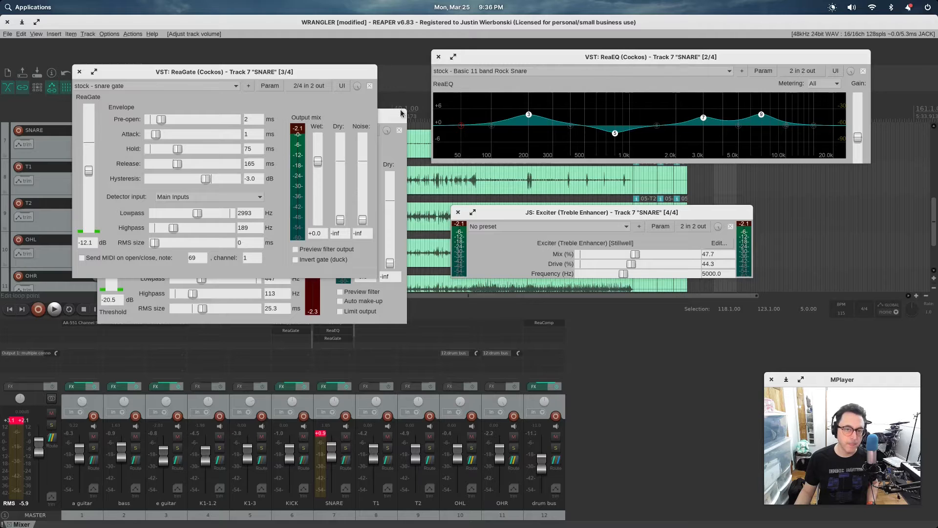
key("space")
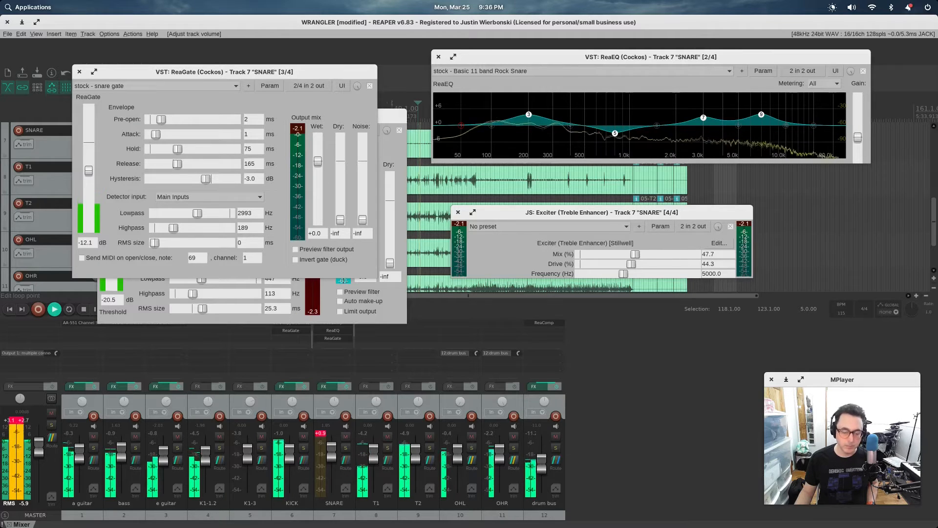
left_click_drag(247, 79, 469, 172)
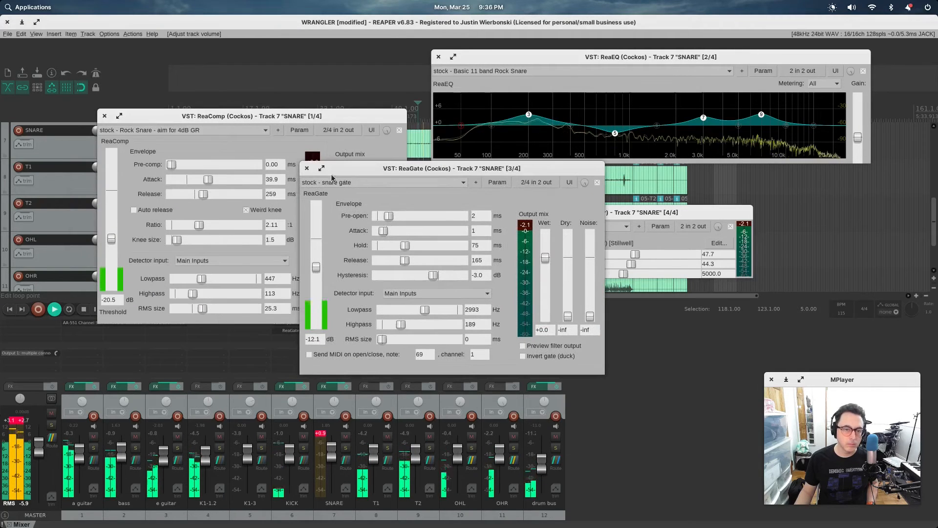
Close the snare's ReaGate, ReaComp, ReaEQ and Exciter windows and reset the SNARE track's peak indicator.
left_click(302, 164)
left_click(104, 115)
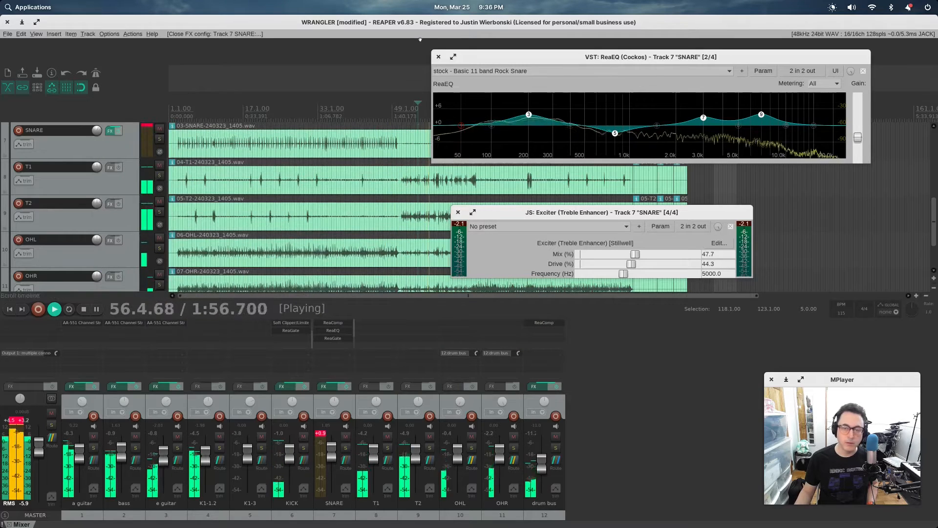
left_click(439, 57)
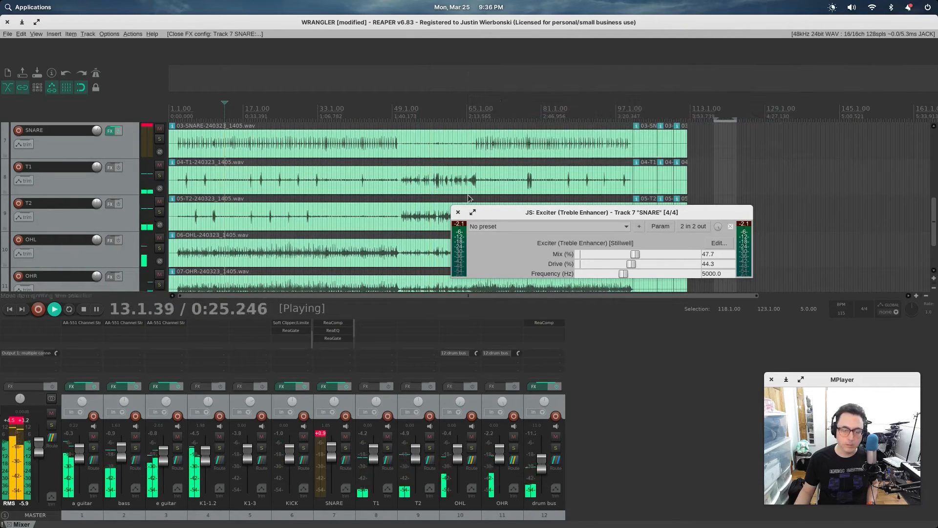
left_click(458, 212)
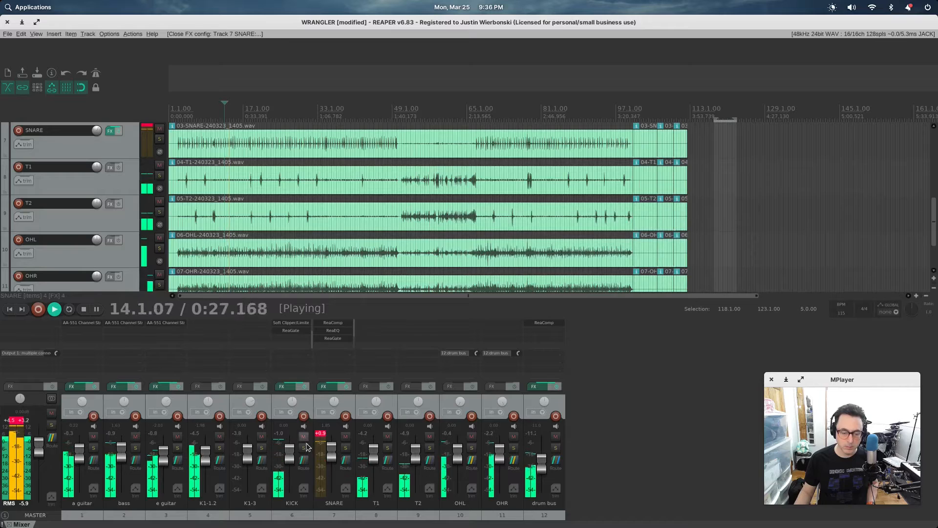
left_click(320, 433)
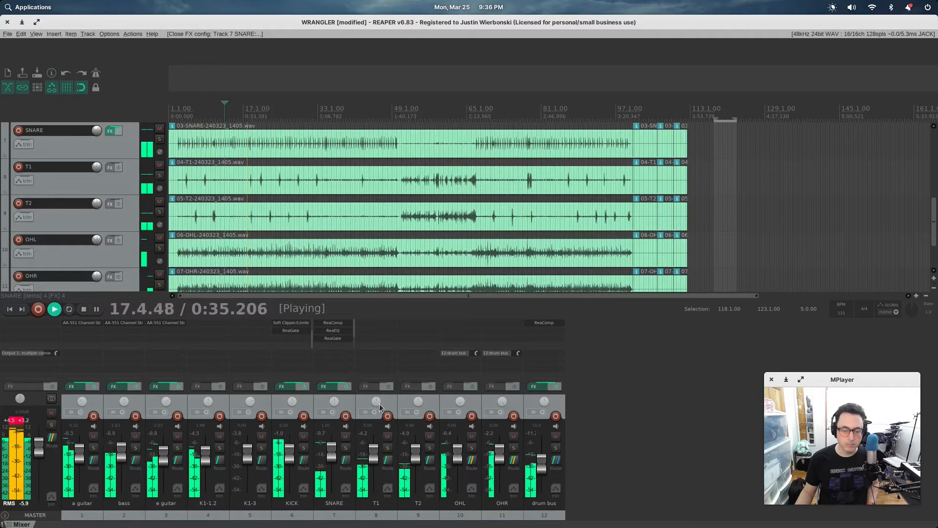
Play the section around bar 50 with T1 and T2 soloed and raise the T1 fader to about +0.45 dB.
key("space")
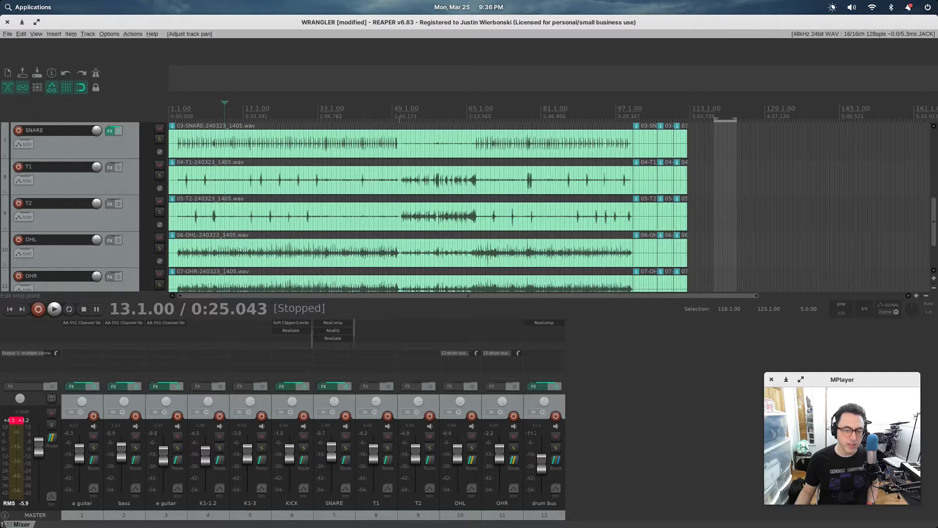
key("space")
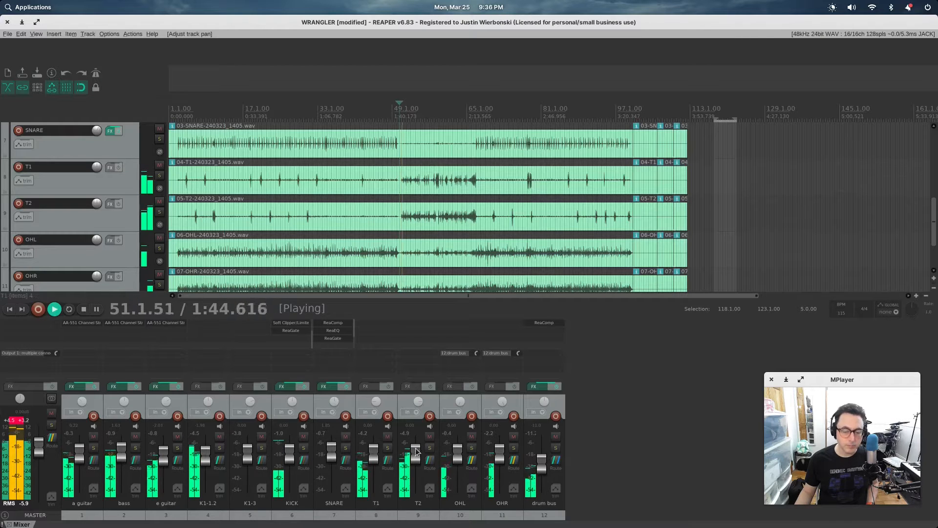
left_click(387, 448)
left_click(429, 447)
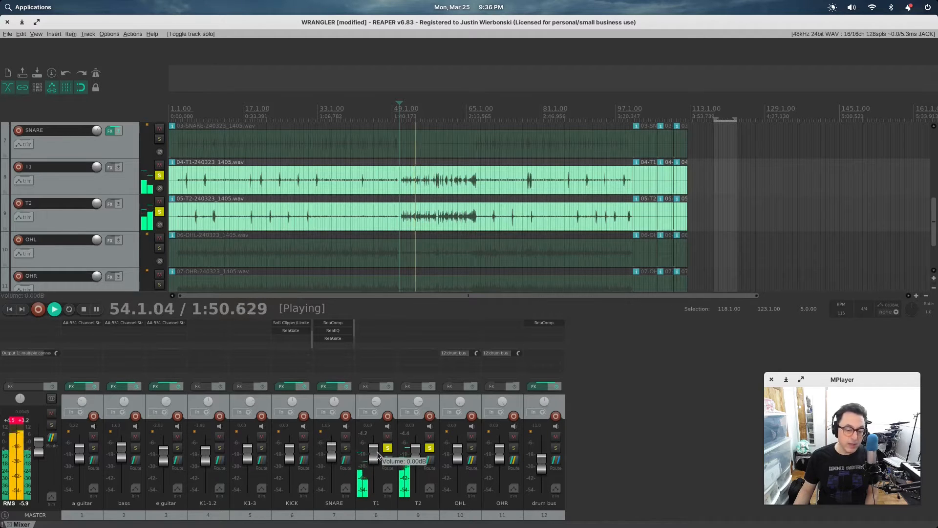
left_click_drag(376, 455, 384, 438)
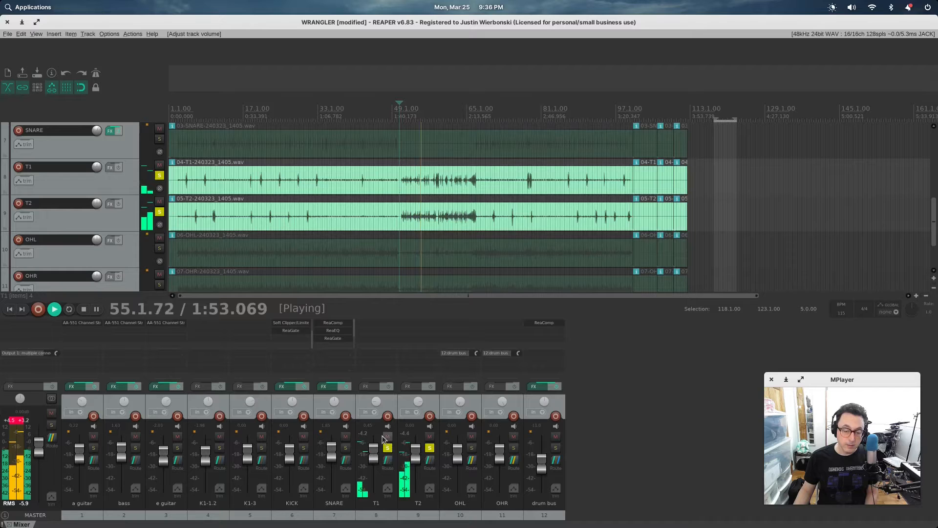
key("space")
Find the gate among the Cockos plugins and add ReaGate to track T1.
double_click(377, 327)
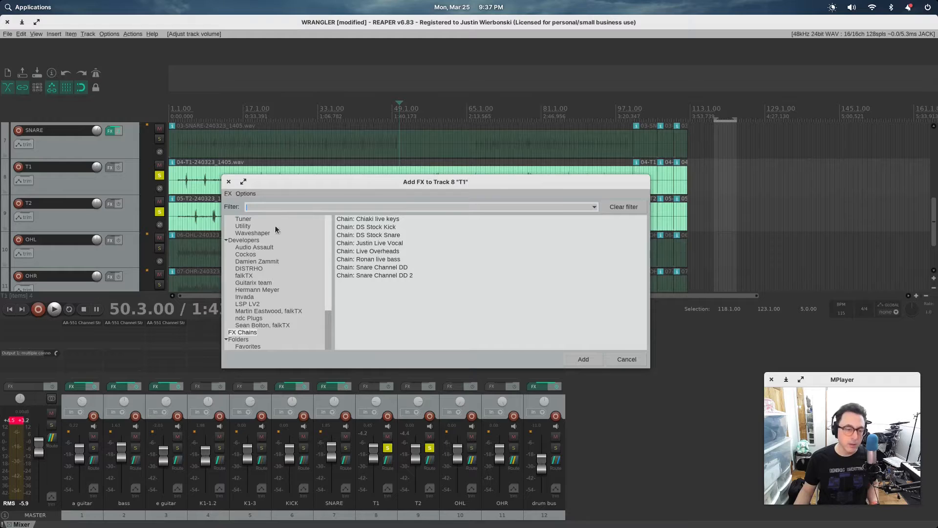
scroll(294, 282, "up", 15)
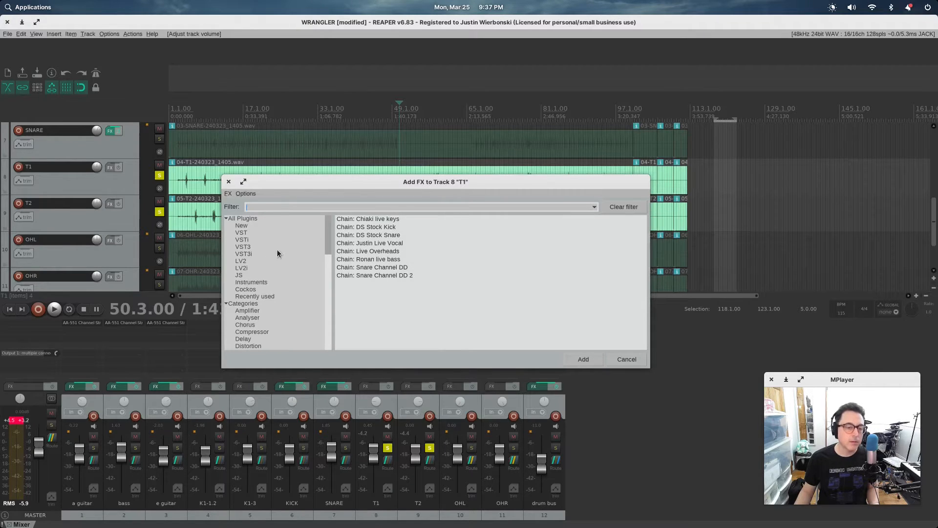
scroll(254, 300, "down", 1)
left_click(252, 269)
left_click(379, 206)
type("gate")
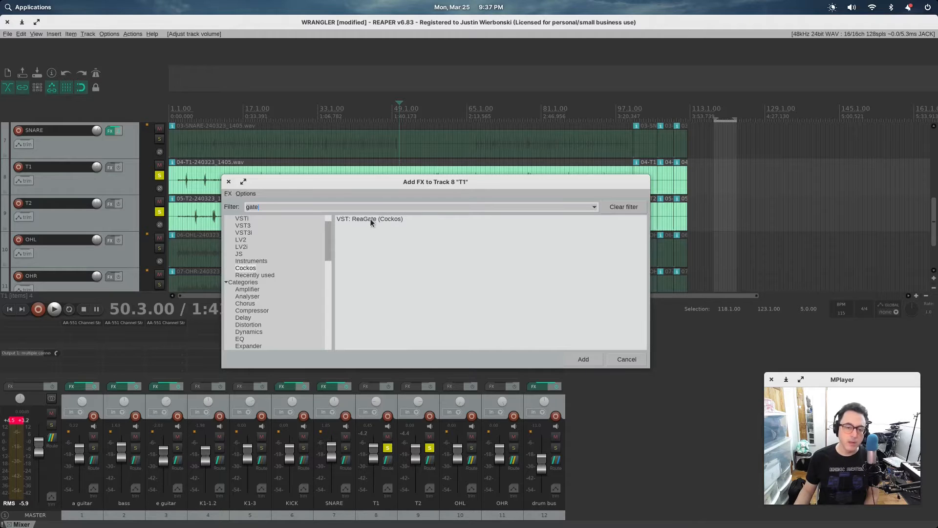
double_click(371, 218)
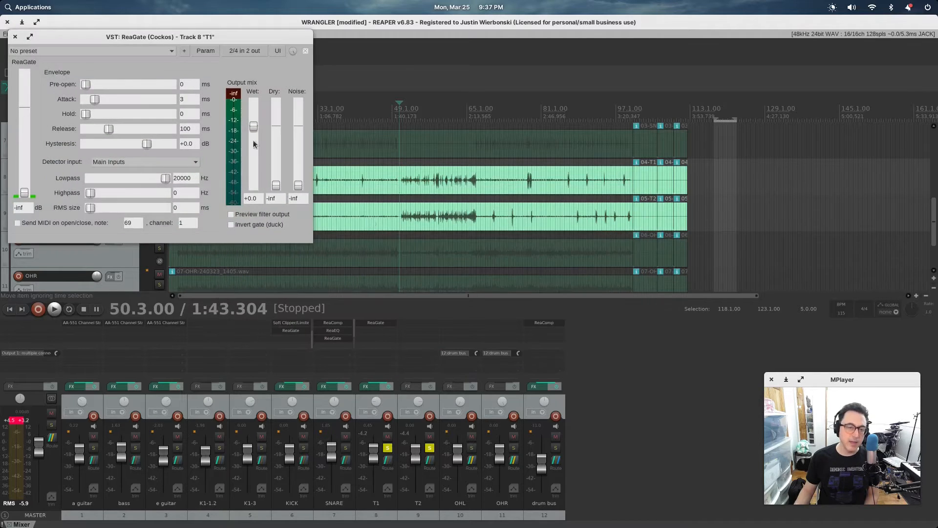
Load the "stock - tom gate" preset in T1's ReaGate and copy the plugin to T2.
left_click(154, 51)
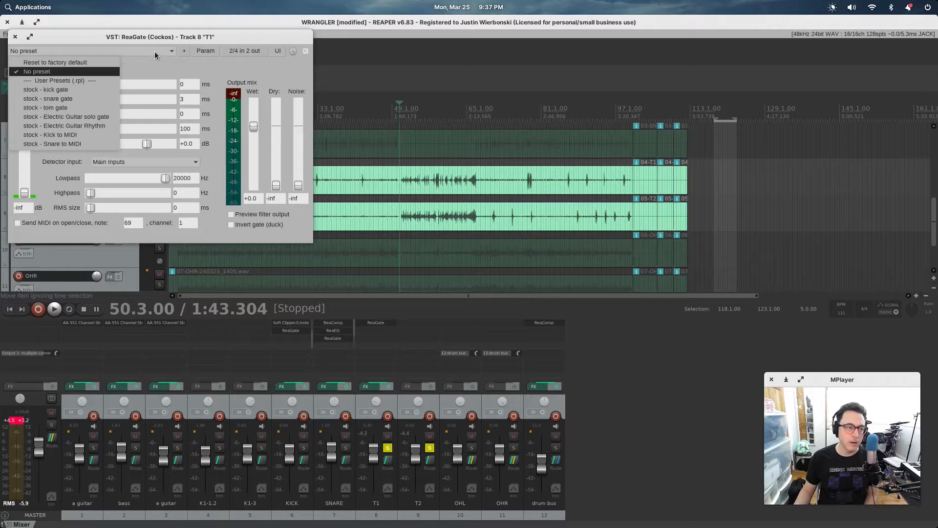
left_click(69, 108)
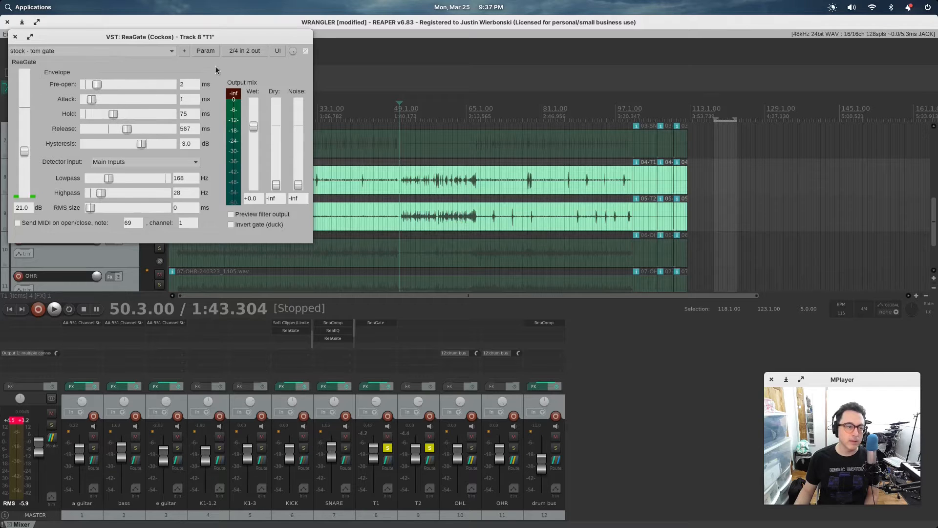
left_click(15, 38)
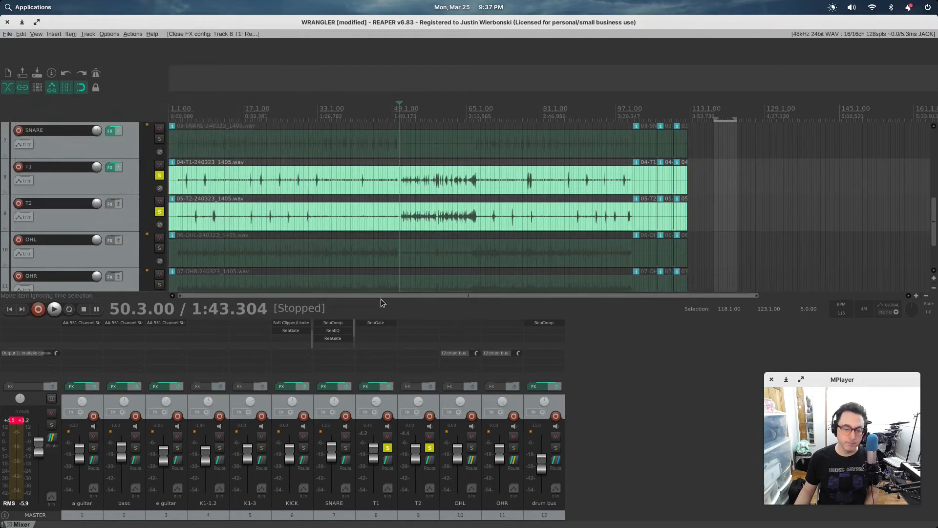
left_click(383, 324)
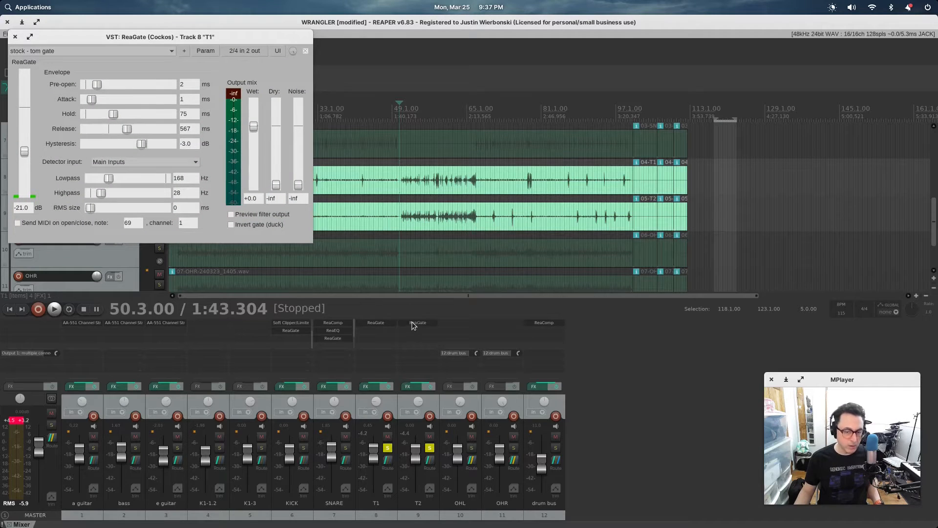
left_click(15, 37)
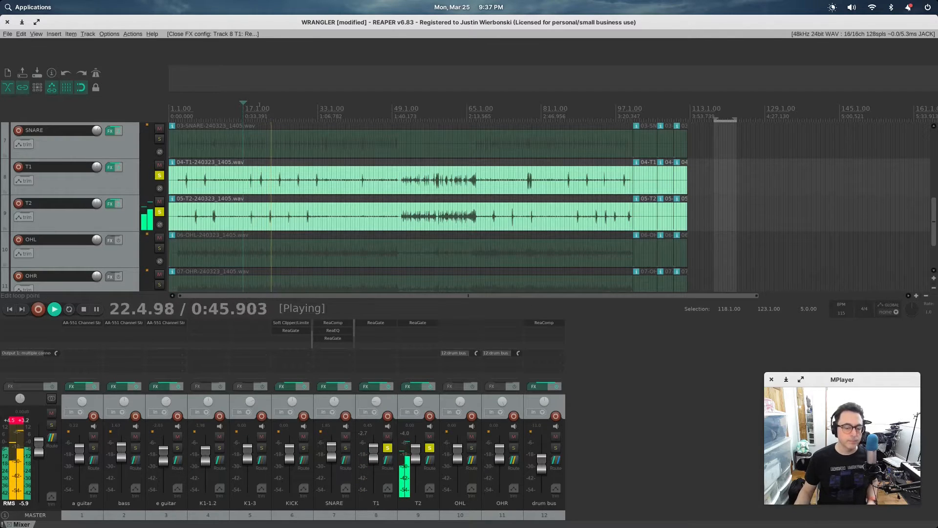
Replay from bar 17 and unsolo T1 and T2 to hear the gated toms in the full mix.
left_click(242, 108)
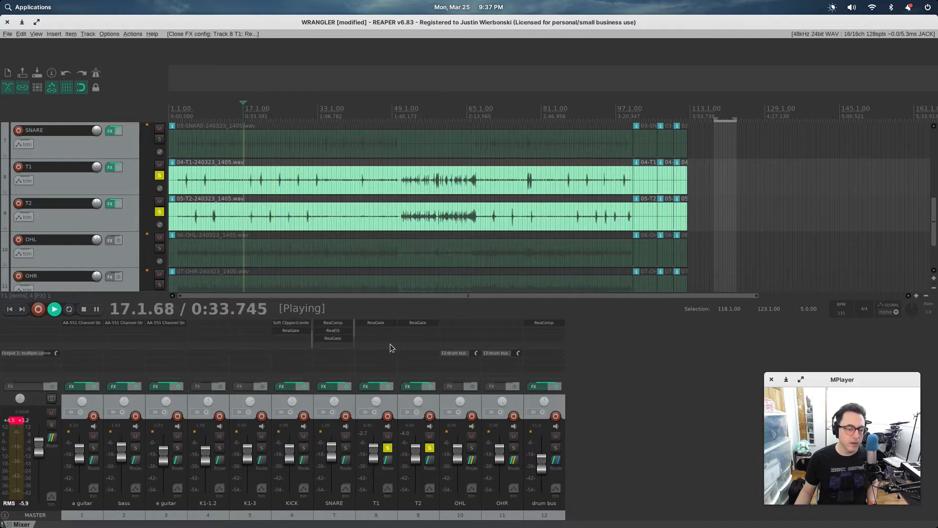
left_click(387, 447)
left_click(430, 448)
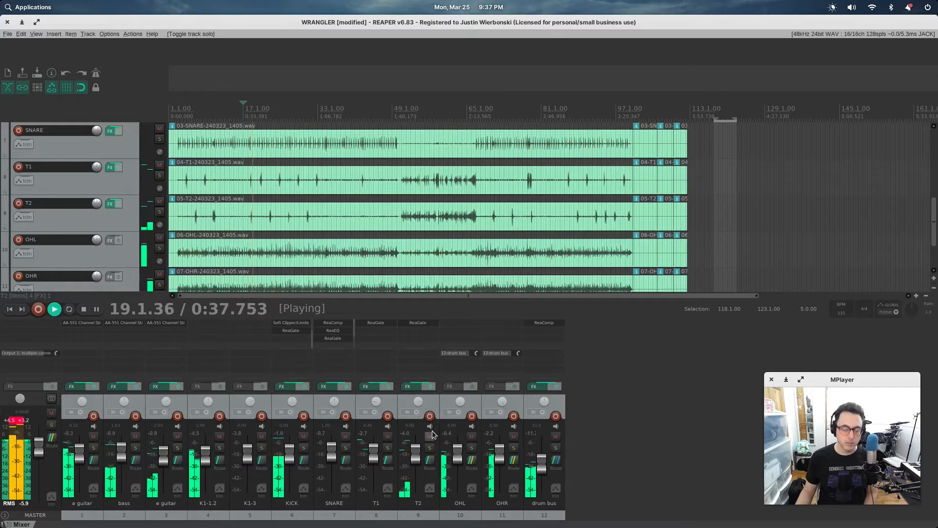
left_click_drag(420, 397, 420, 393)
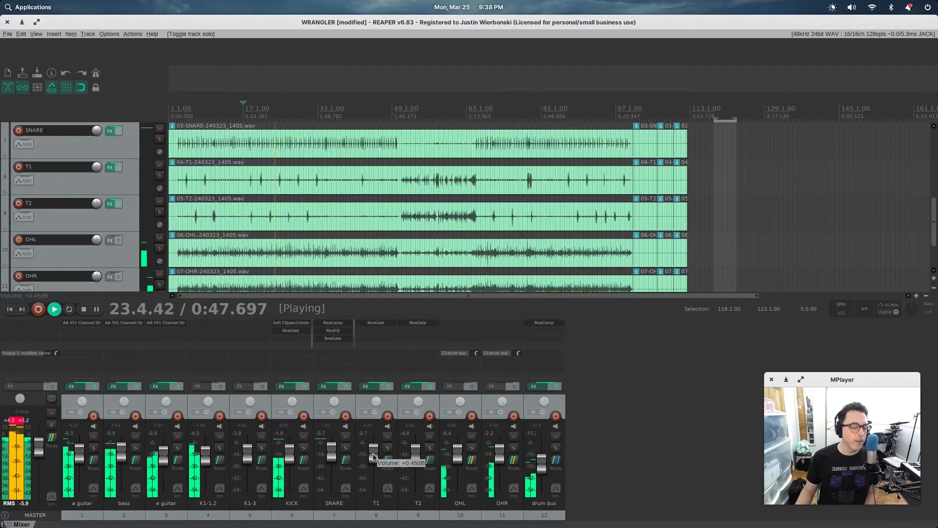
Raise the T1 and T2 faders slightly while the full mix plays, and stop playback.
scroll(373, 456, "up", 1)
scroll(414, 453, "up", 2)
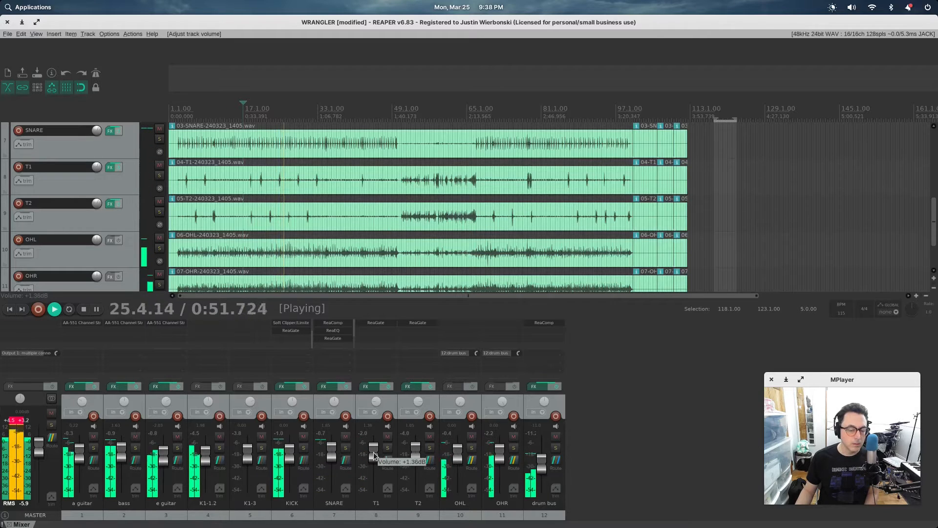
scroll(373, 453, "up", 1)
mouse_move(376, 459)
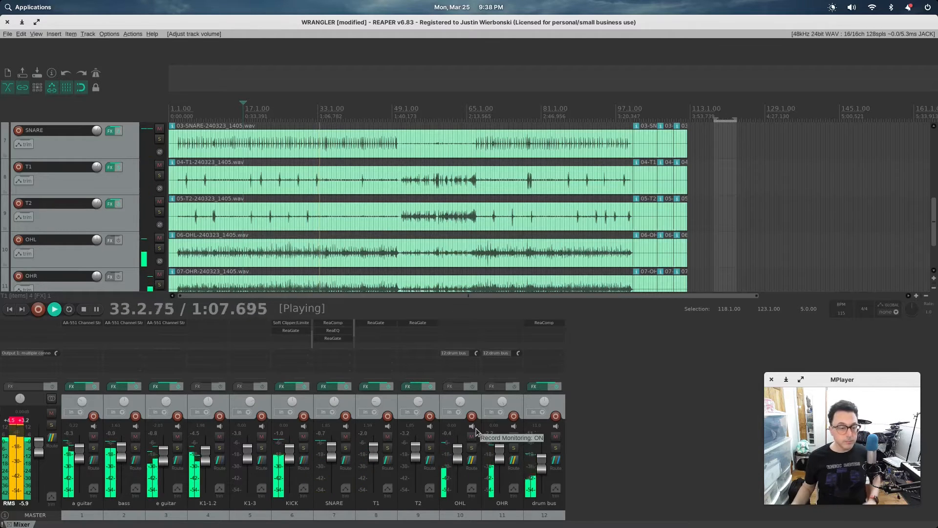
key("space")
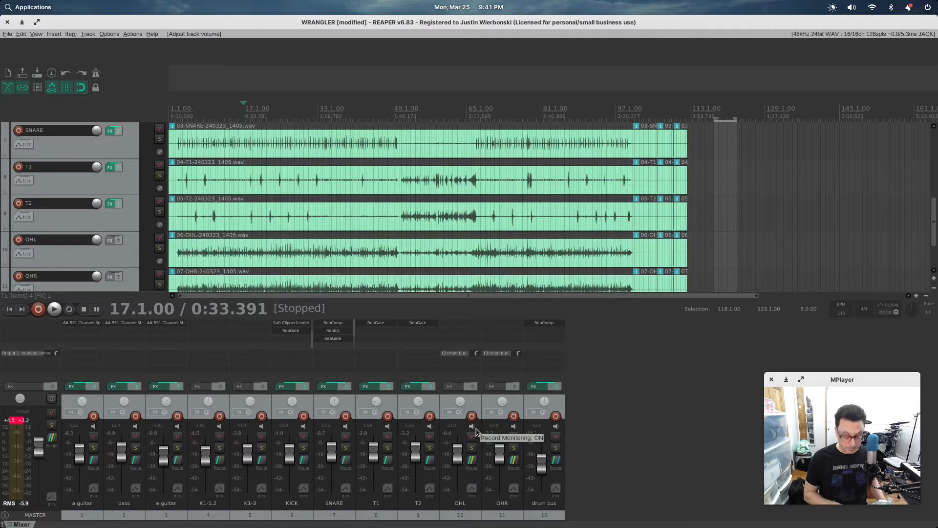
Replay the full mix from bar 17 and fine-tune the a guitar track's fader to about +0.22 dB.
key("space")
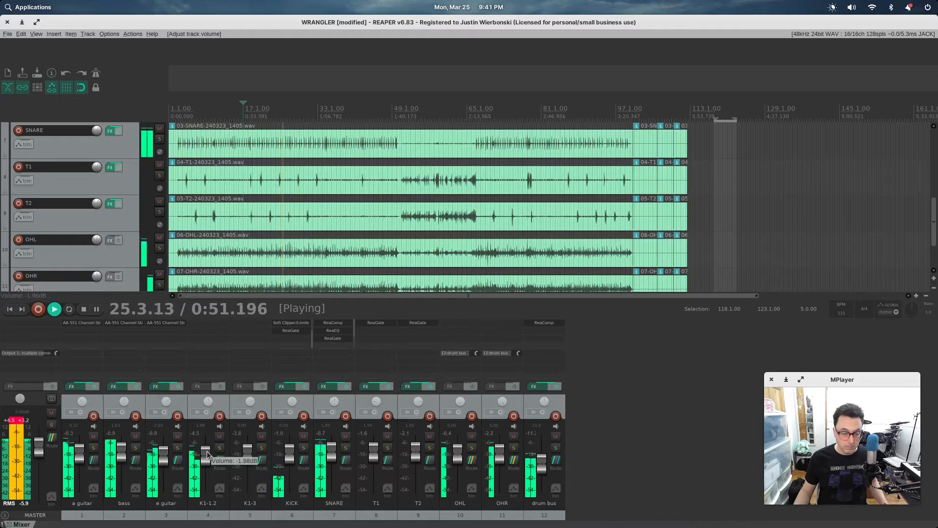
scroll(207, 455, "up", 3)
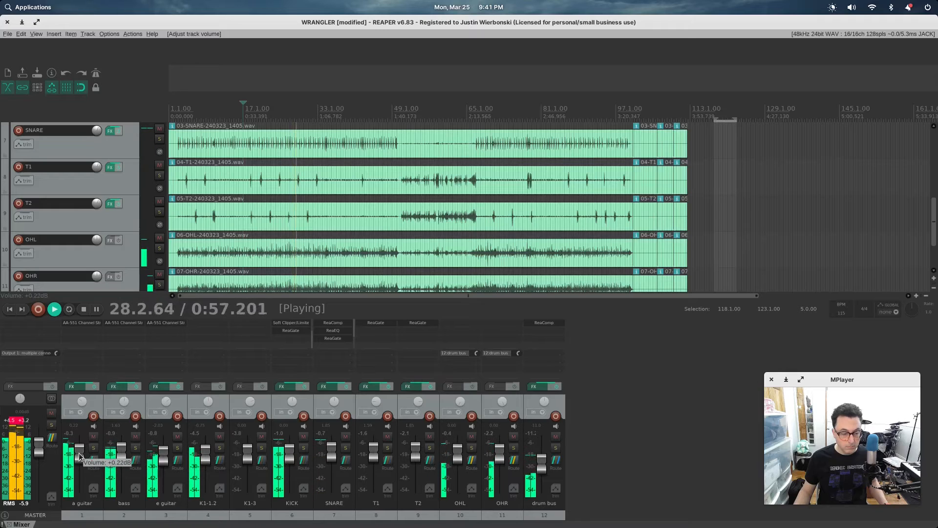
key("space")
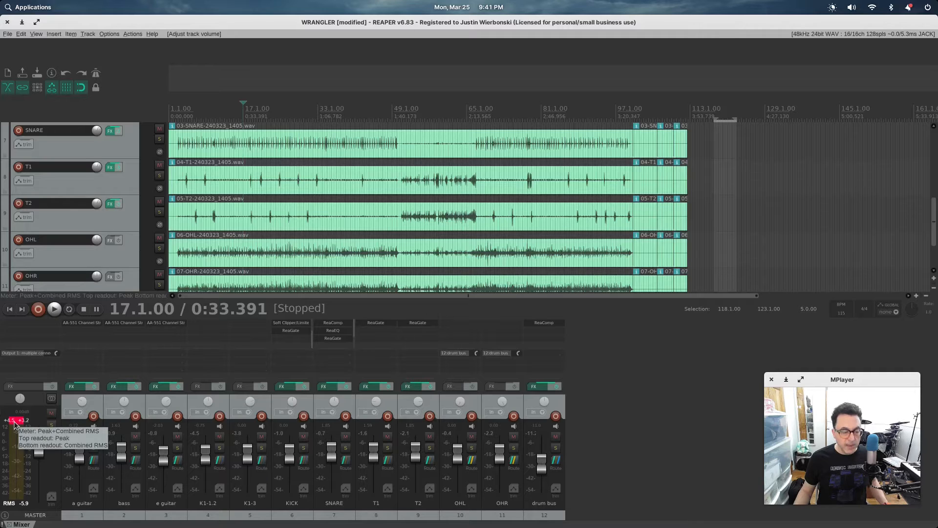
Search the Cockos plugins for "comp" and add ReaXcomp to the master track.
double_click(43, 324)
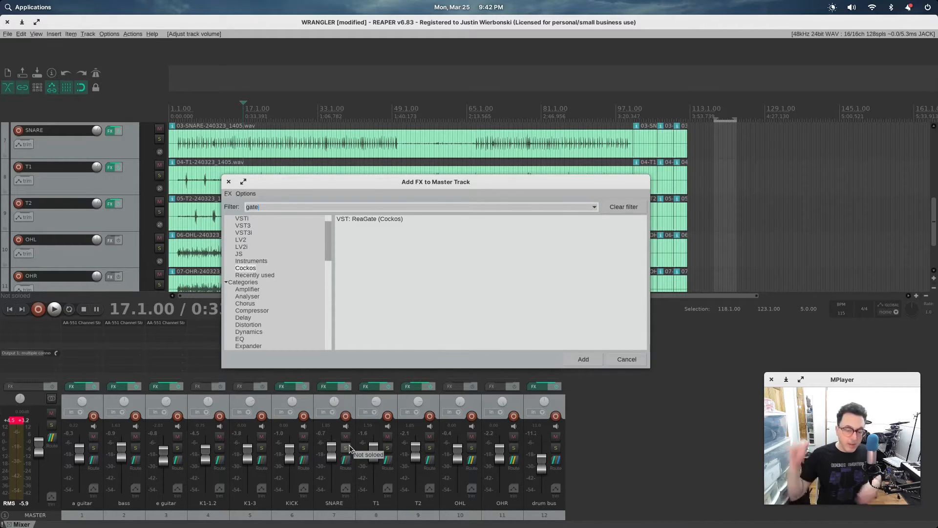
key("BackSpace")
key("BackSpace")
key("BackSpace")
key("BackSpace")
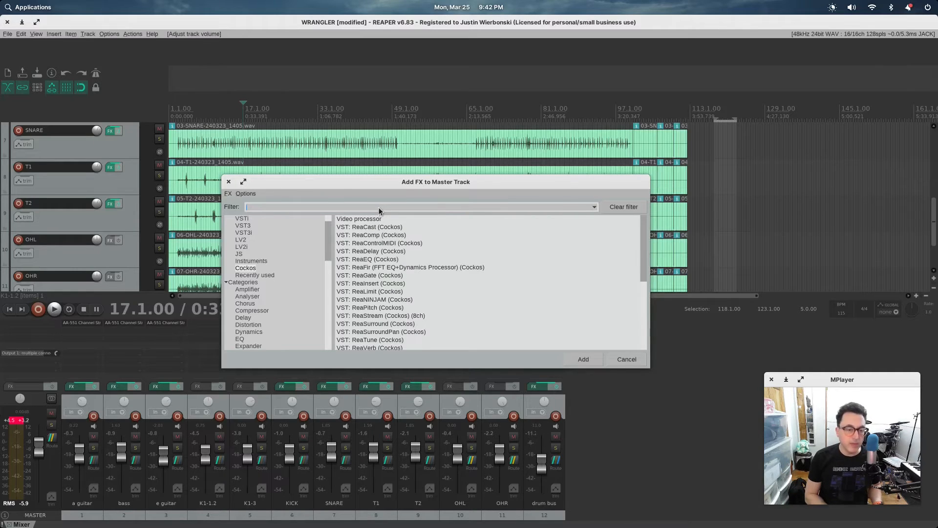
type("comp")
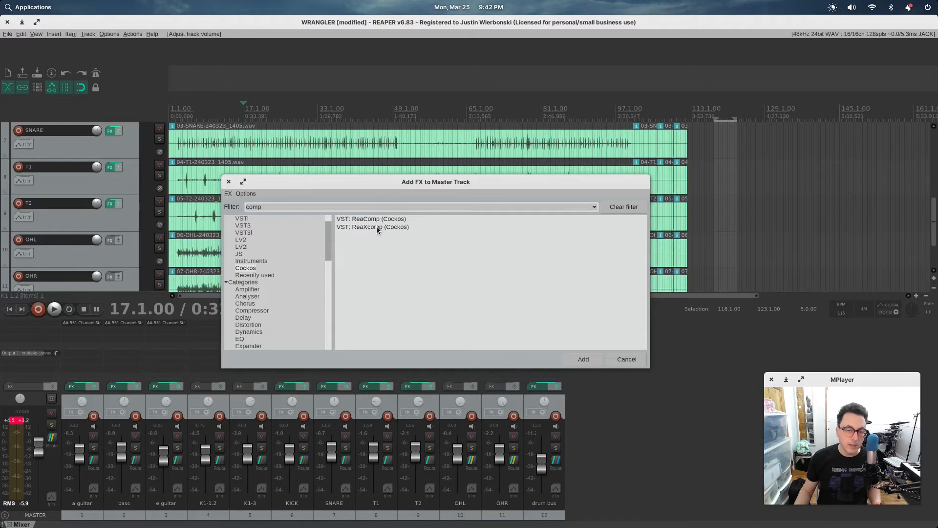
double_click(376, 226)
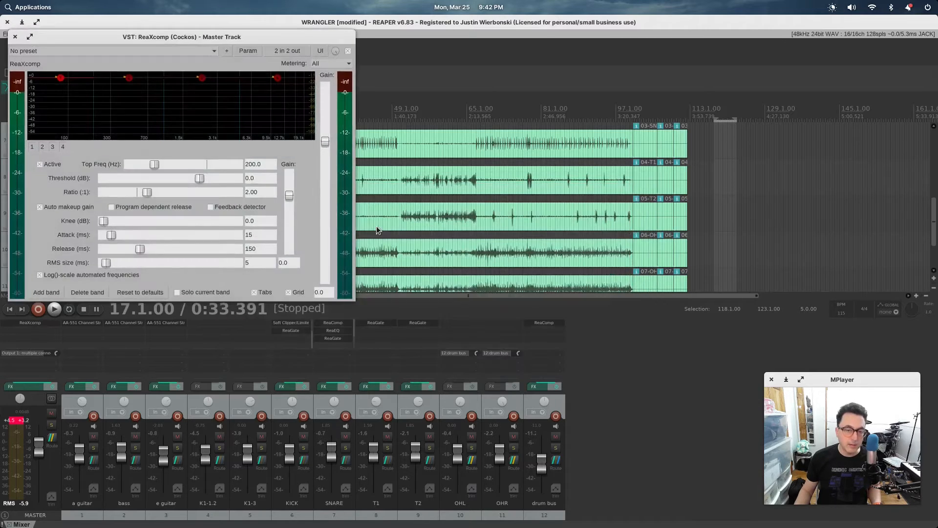
Load the "griz: mastering 3 band" preset in ReaXcomp on the master track.
left_click(195, 52)
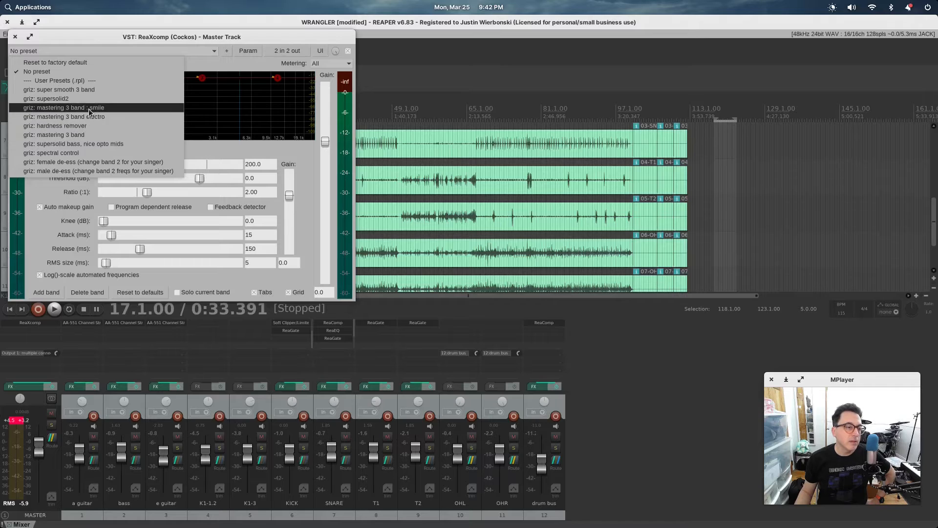
left_click(85, 136)
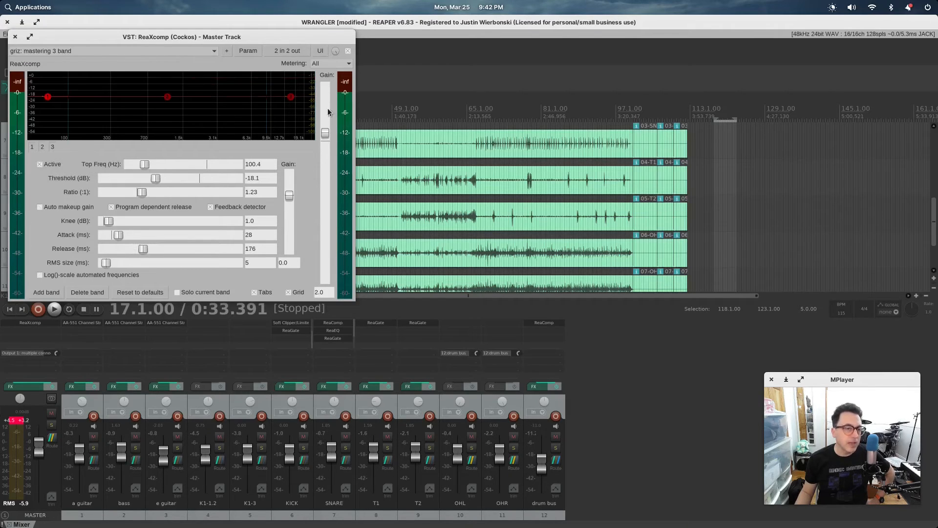
left_click_drag(306, 39, 517, 106)
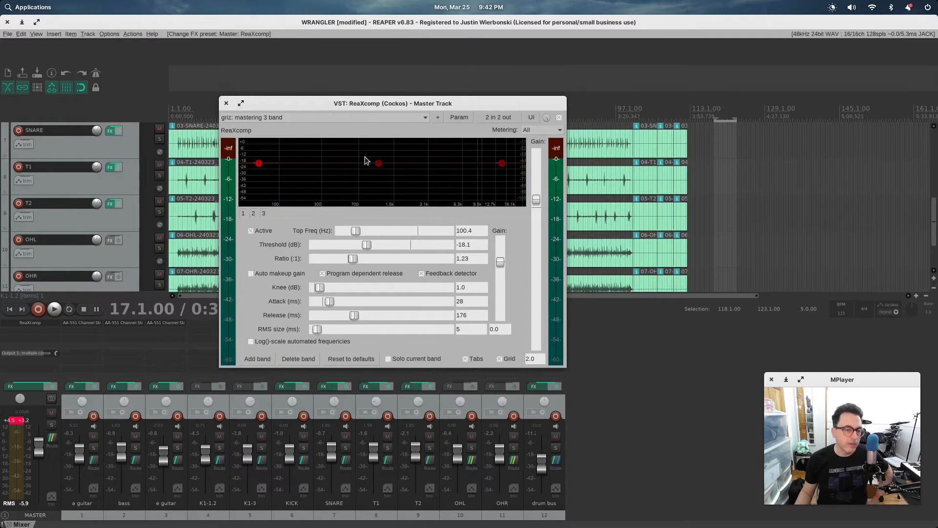
Play the full mix from bar 9 to hear the multiband preset, resetting the master peak meter, and stop playback.
left_click(207, 113)
key("space")
left_click(20, 422)
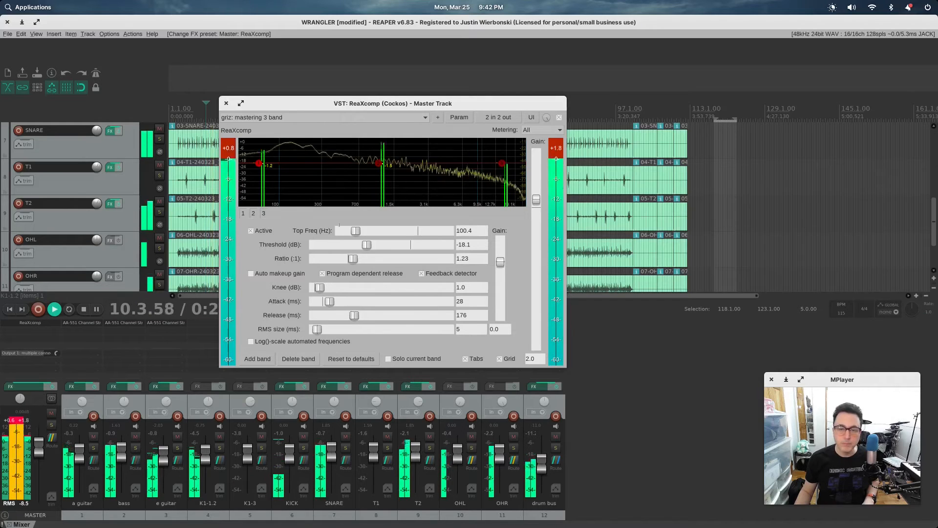
key("space")
Search the Cockos plugins for "limi" and add ReaLimit to the master track.
left_click(27, 353)
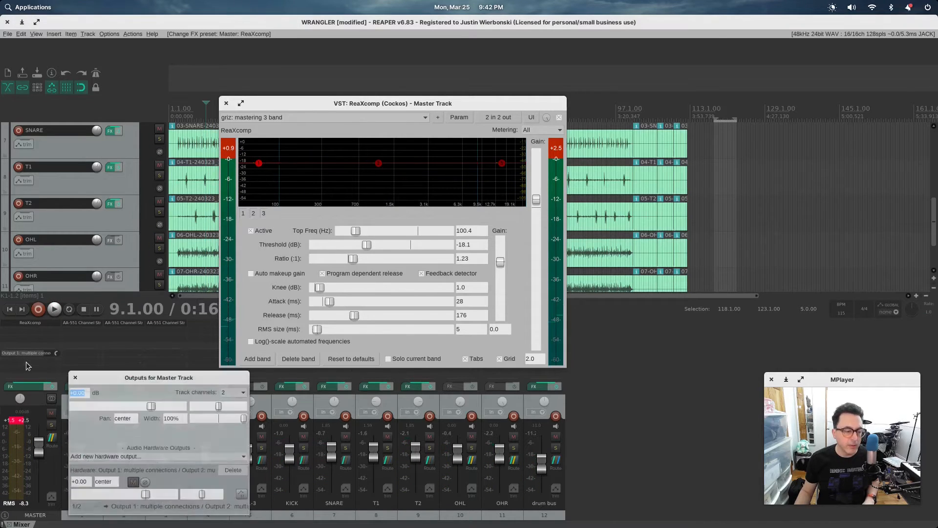
left_click(71, 371)
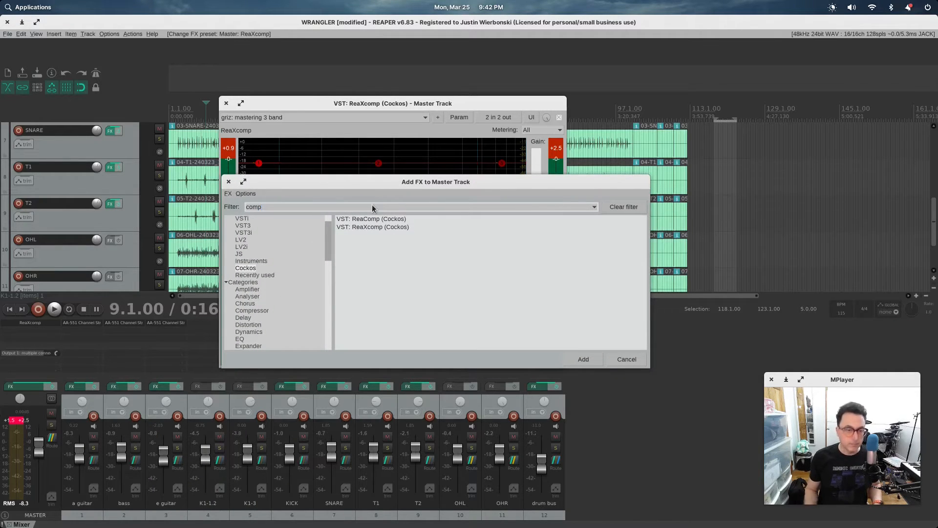
key("BackSpace")
key("BackSpace")
key("BackSpace")
key("BackSpace")
type("limi")
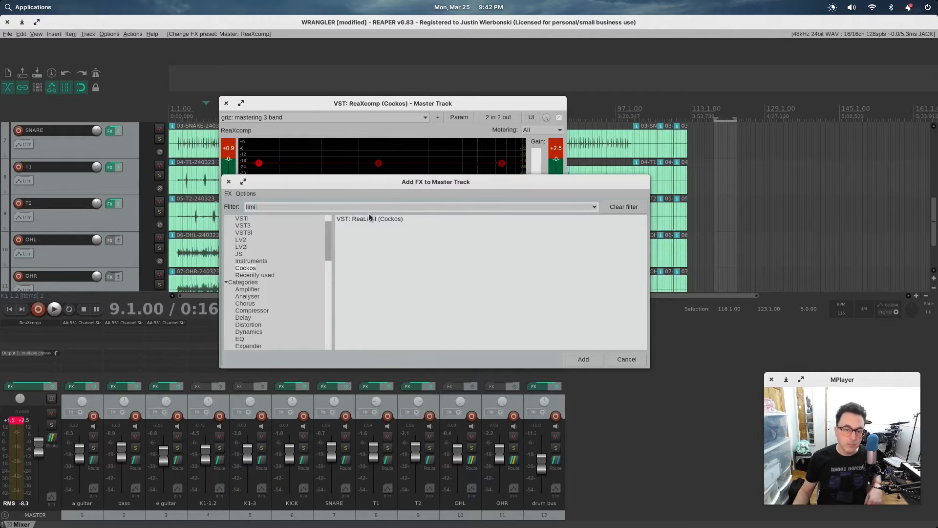
double_click(368, 219)
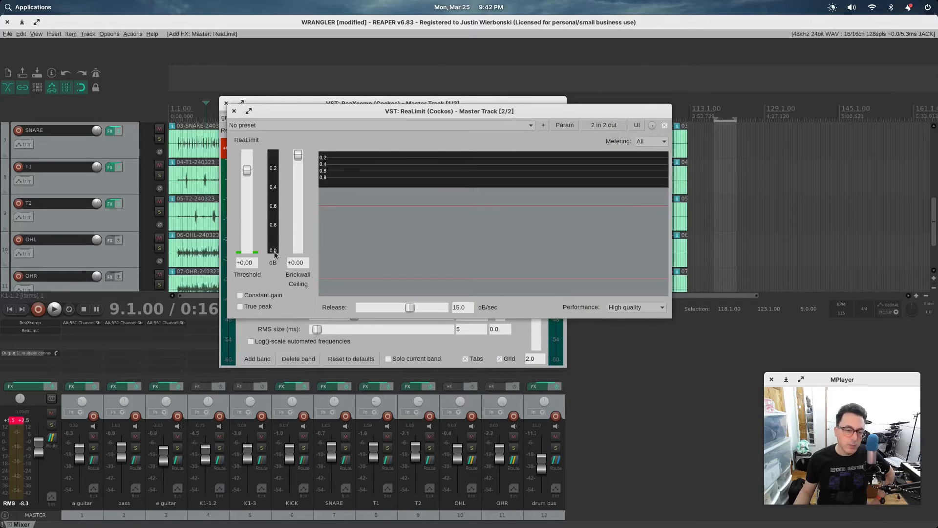
Play the mix from bar 9 and lower ReaLimit's threshold to -1.90 dB.
left_click(527, 126)
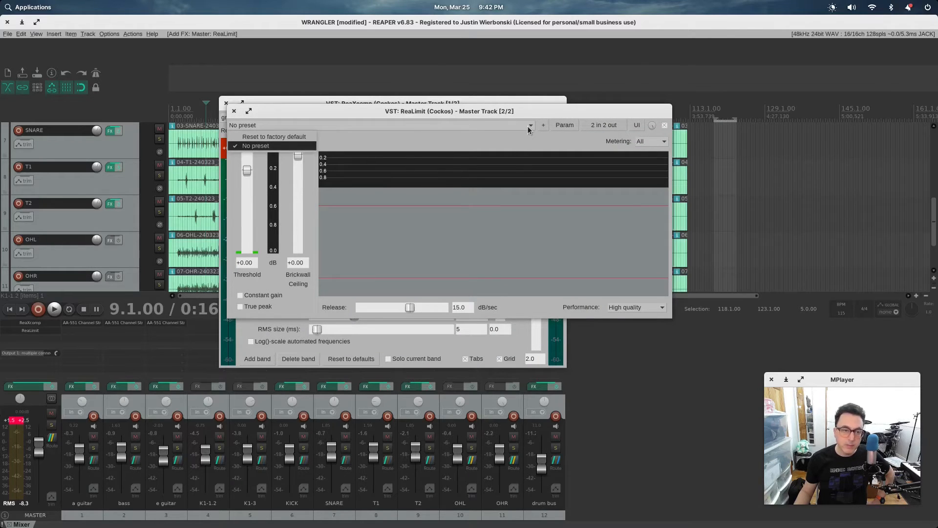
left_click(528, 126)
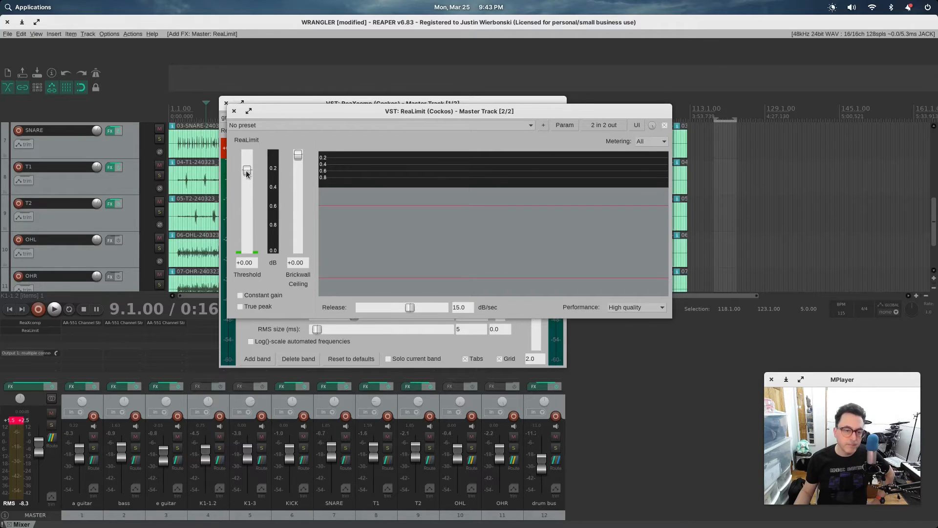
key("space")
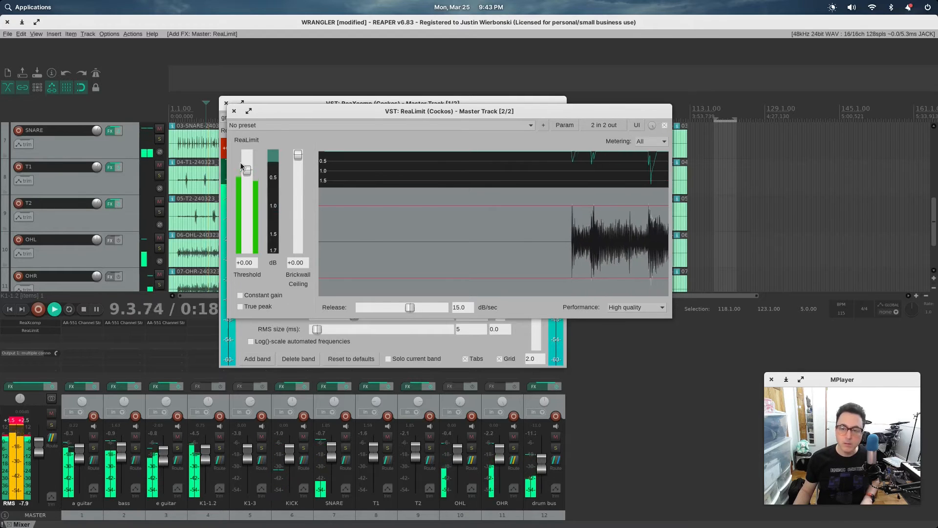
left_click_drag(247, 170, 249, 173)
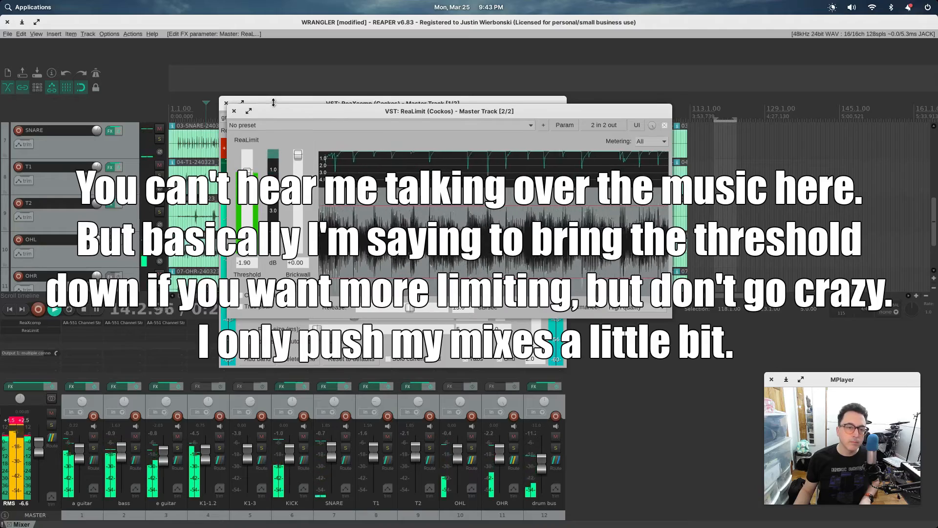
Raise the ratio of ReaXcomp's first band to 1.77 while the mix plays, and stop playback.
left_click_drag(337, 116, 587, 182)
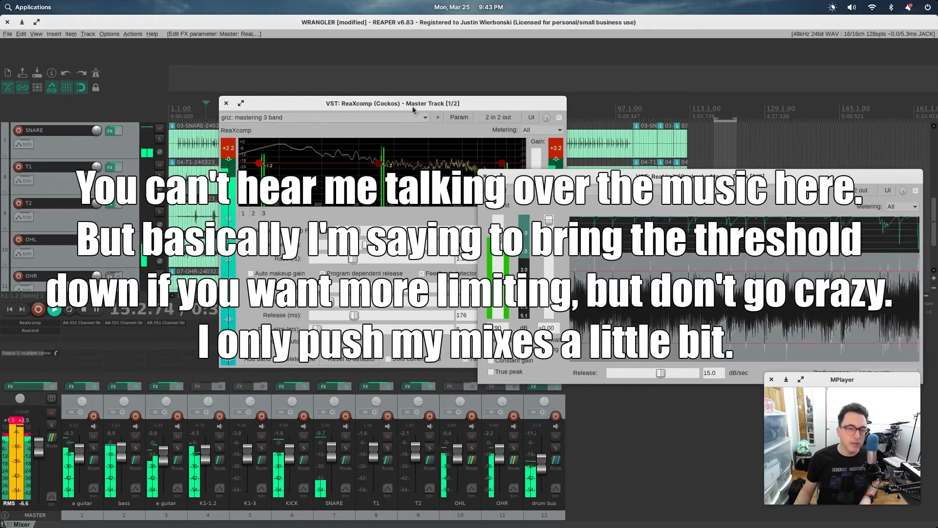
left_click(498, 166)
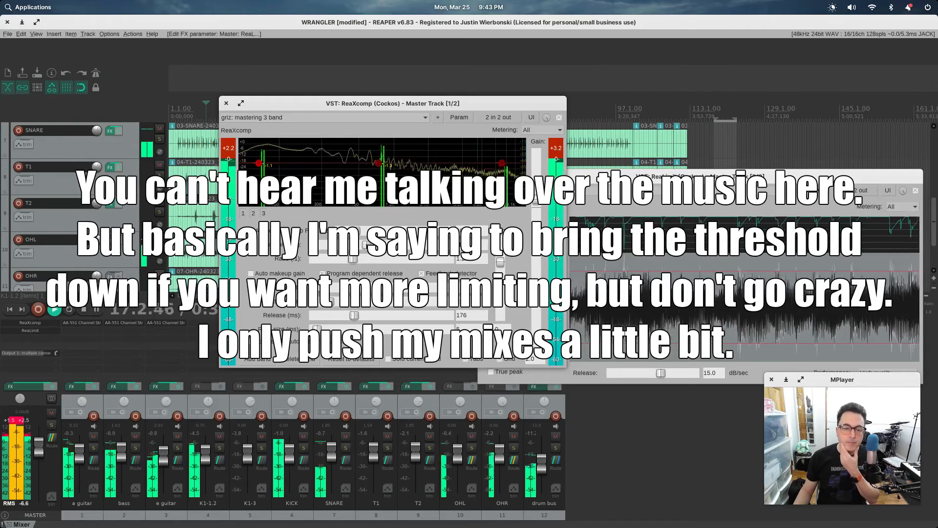
left_click_drag(353, 259, 357, 261)
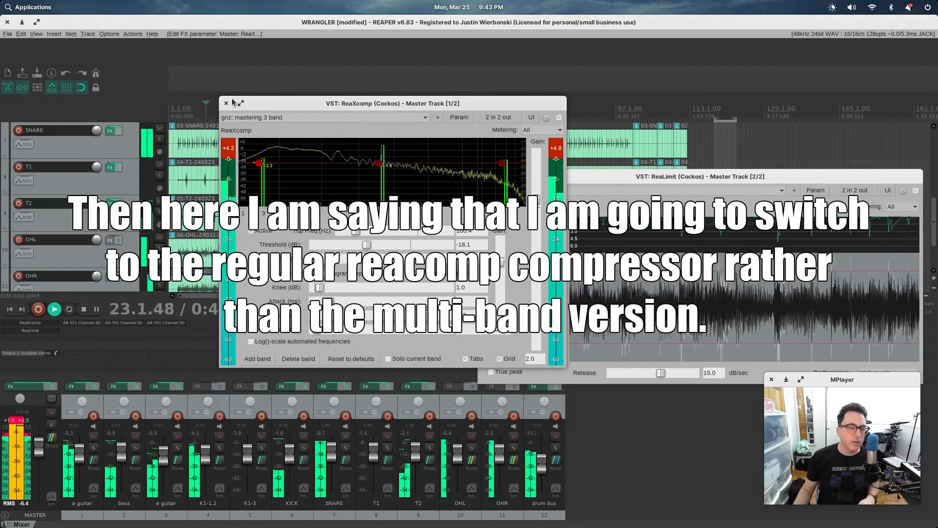
key("space")
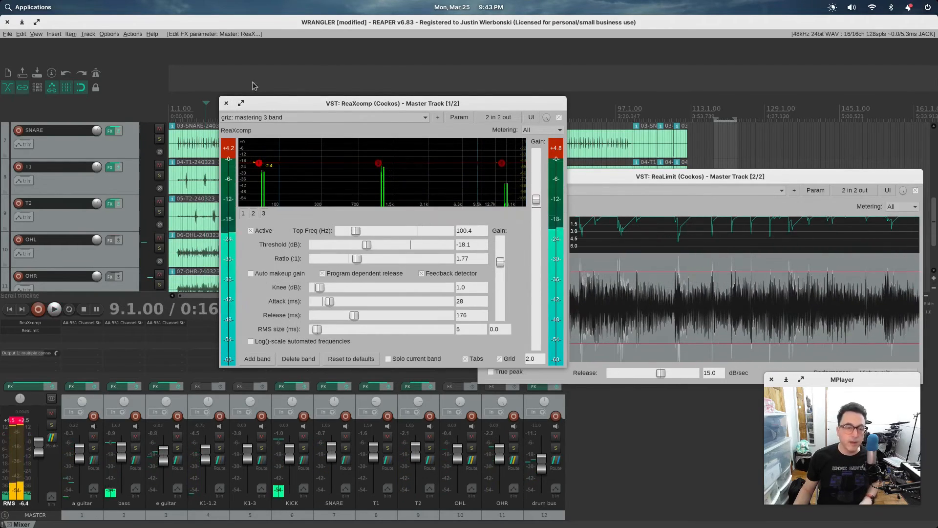
Replace ReaXcomp on the master track with ReaComp, searching the Cockos plugins for "comp".
left_click(226, 105)
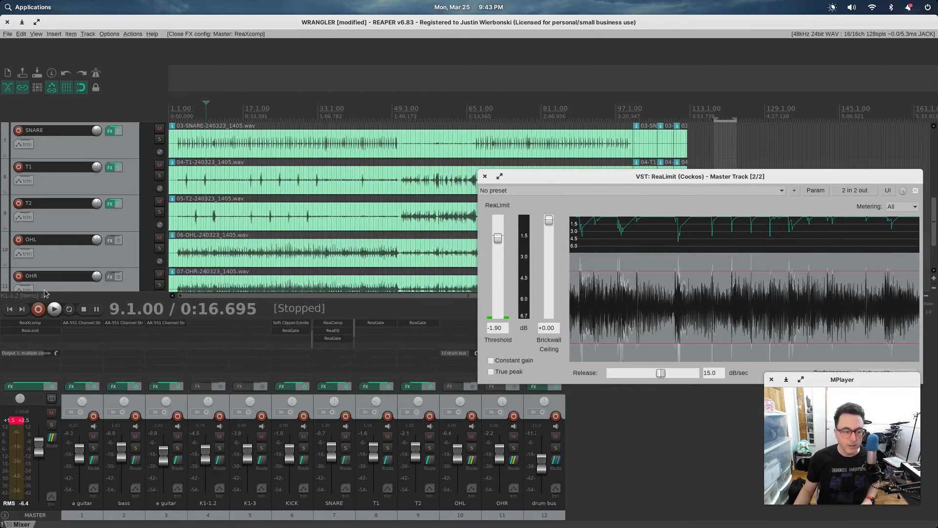
right_click(44, 326)
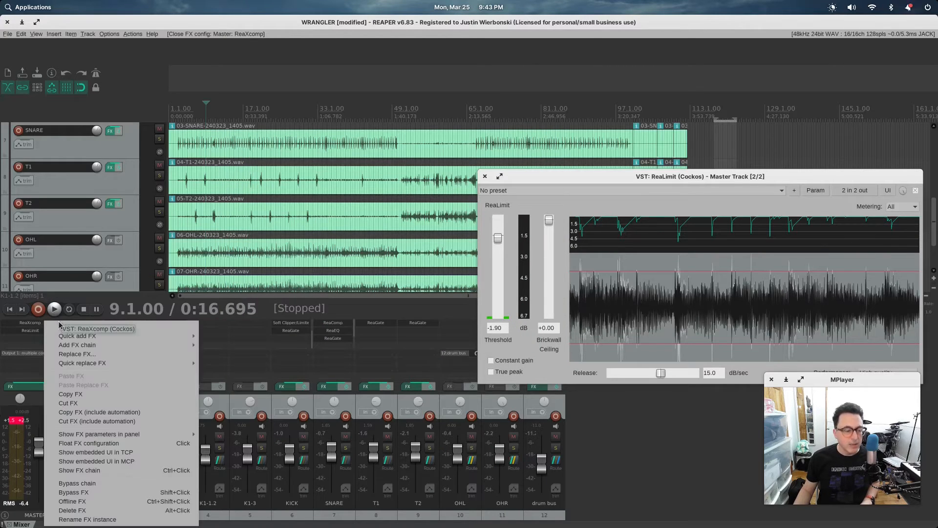
mouse_move(92, 337)
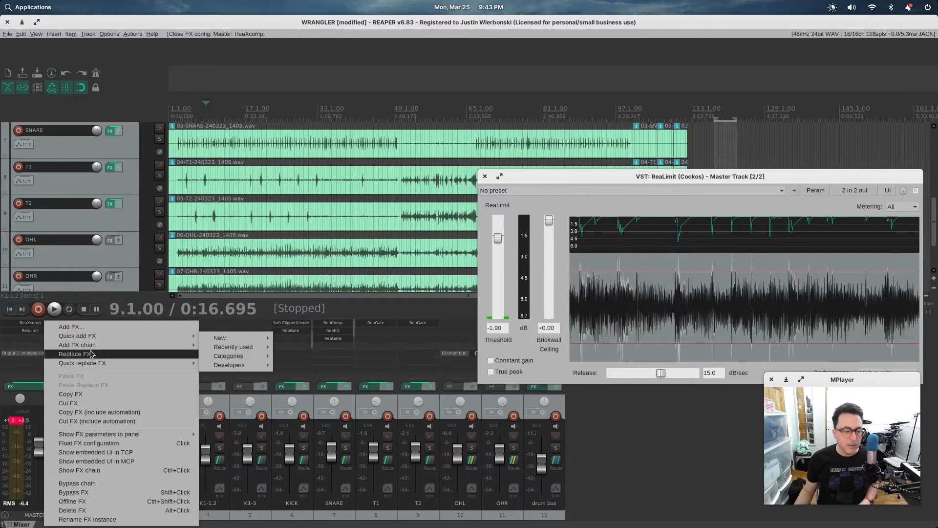
left_click(92, 352)
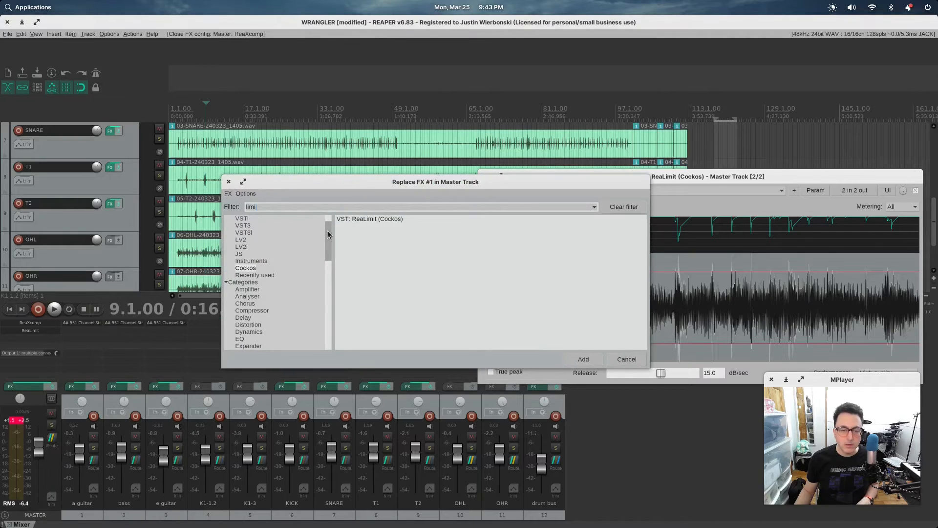
scroll(262, 282, "up", 1)
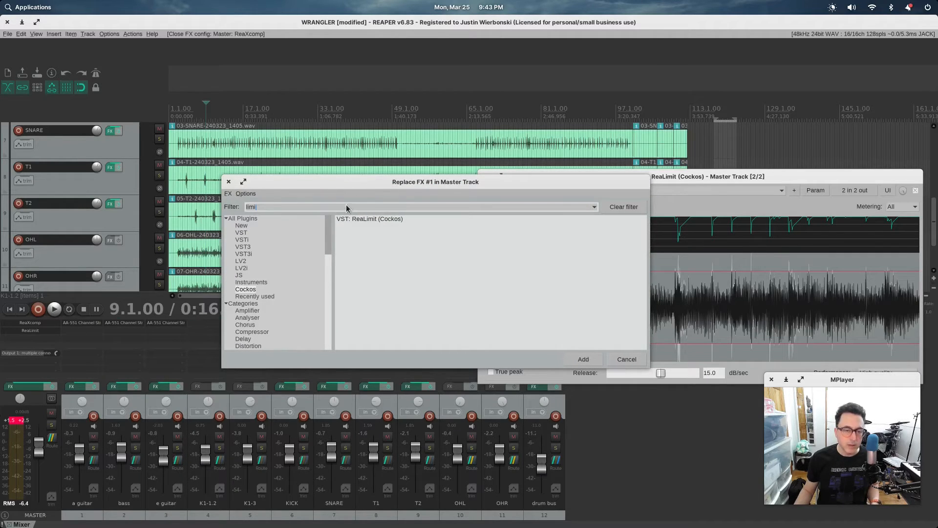
key("BackSpace")
key("BackSpace")
key("BackSpace")
key("BackSpace")
type("comp")
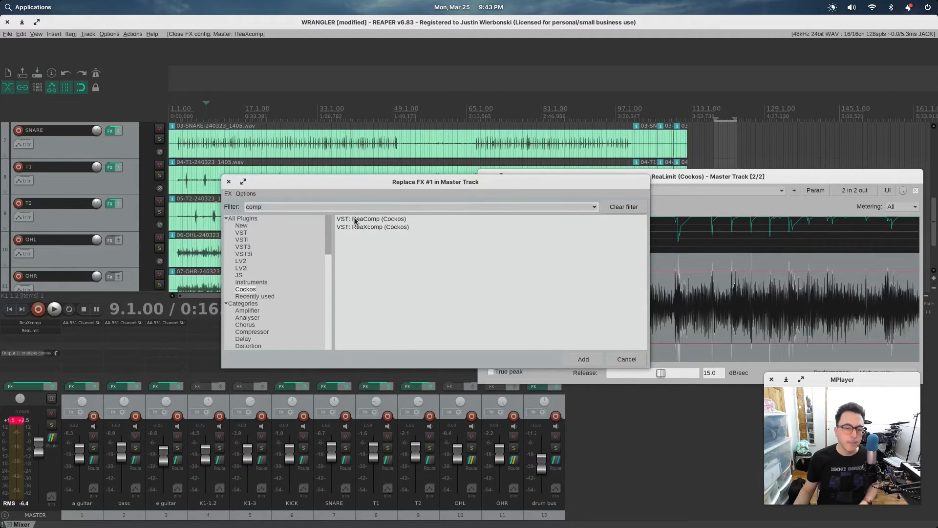
double_click(355, 221)
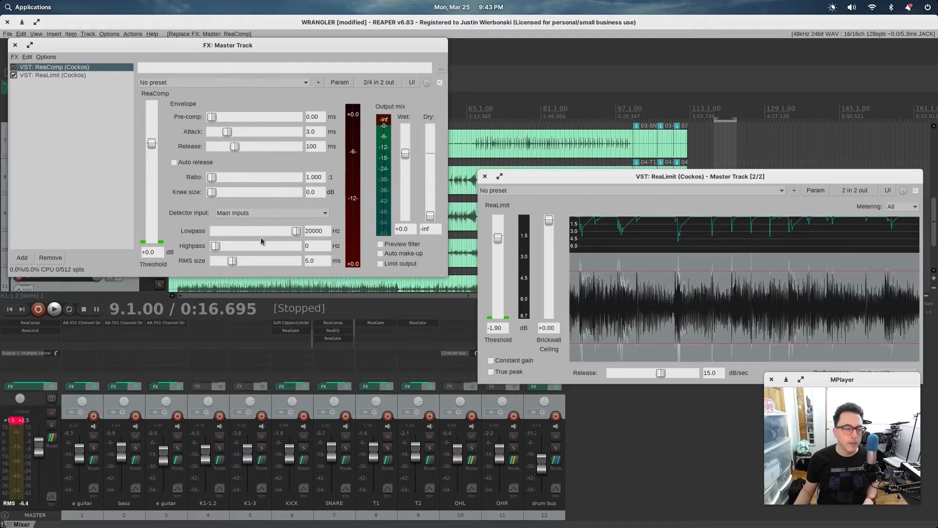
Start playback and load the "stock - Master Bus Glue" preset in the master track's ReaComp.
left_click_drag(294, 49, 363, 239)
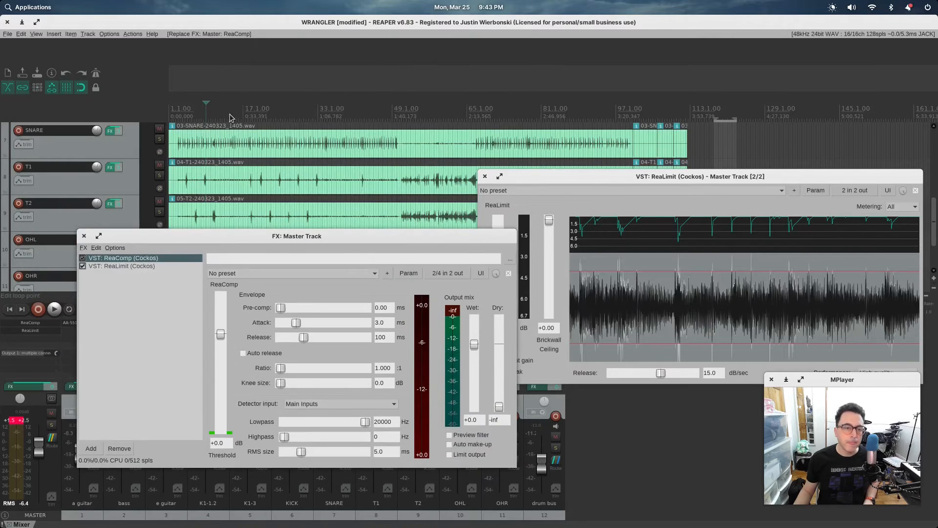
key("space")
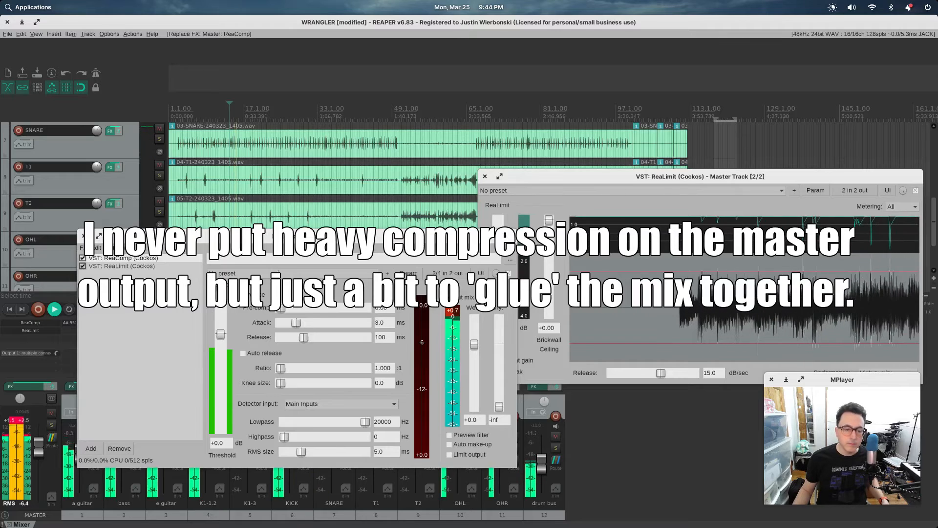
left_click(282, 273)
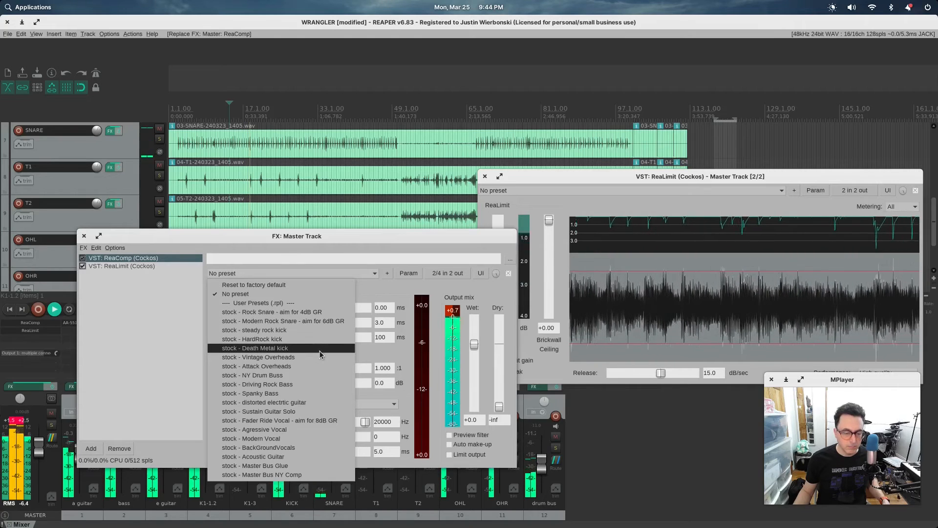
left_click(294, 467)
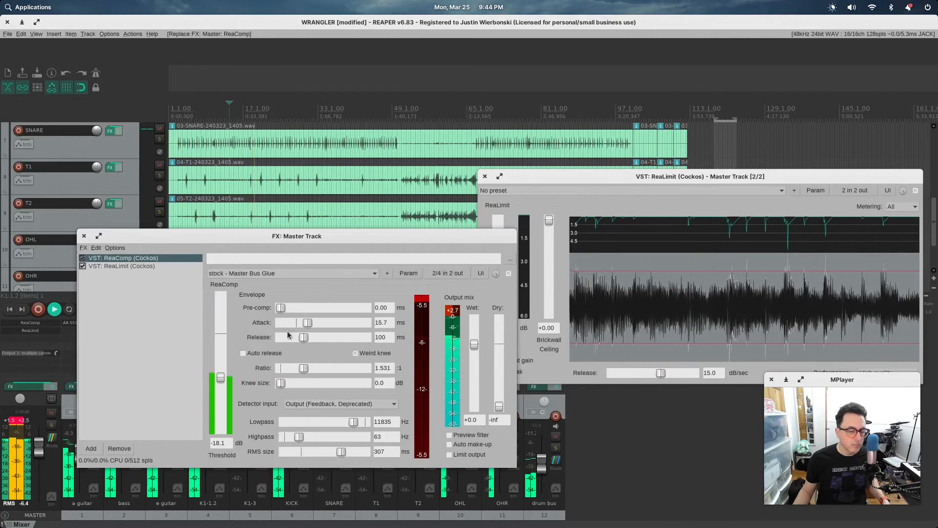
Set the master ReaComp's threshold to -11.0 dB, release to 121 ms and ratio to 2.31, and adjust the wet output slightly.
mouse_move(221, 378)
left_mouse_down()
mouse_move(227, 349)
mouse_move(222, 364)
left_mouse_up()
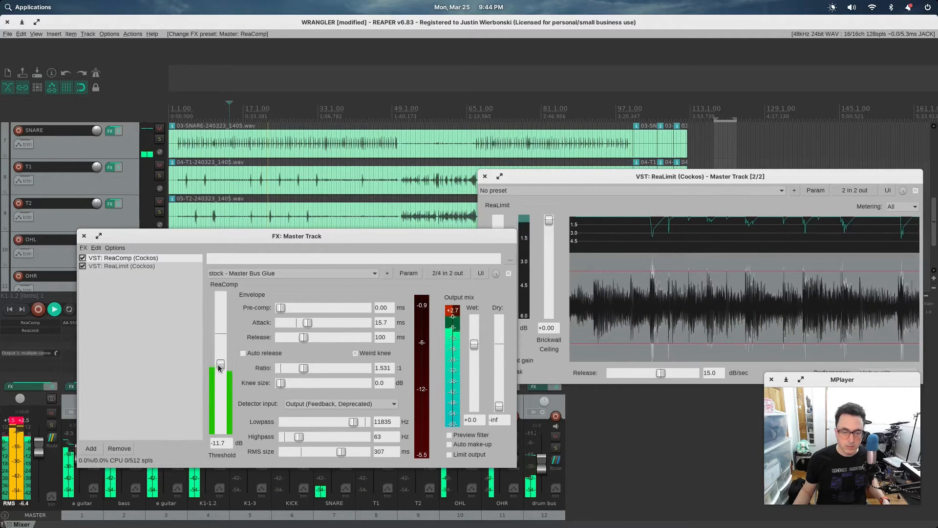
left_click_drag(221, 367, 221, 366)
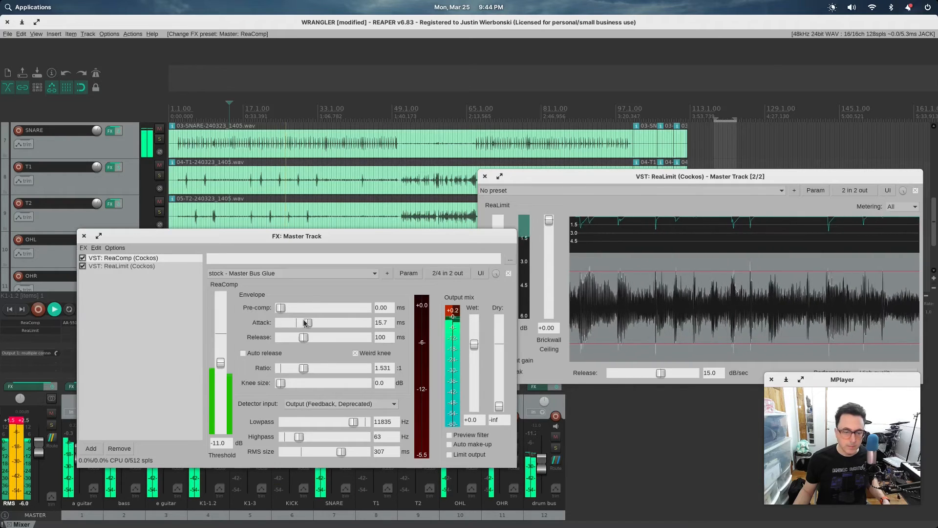
left_click_drag(303, 341, 312, 371)
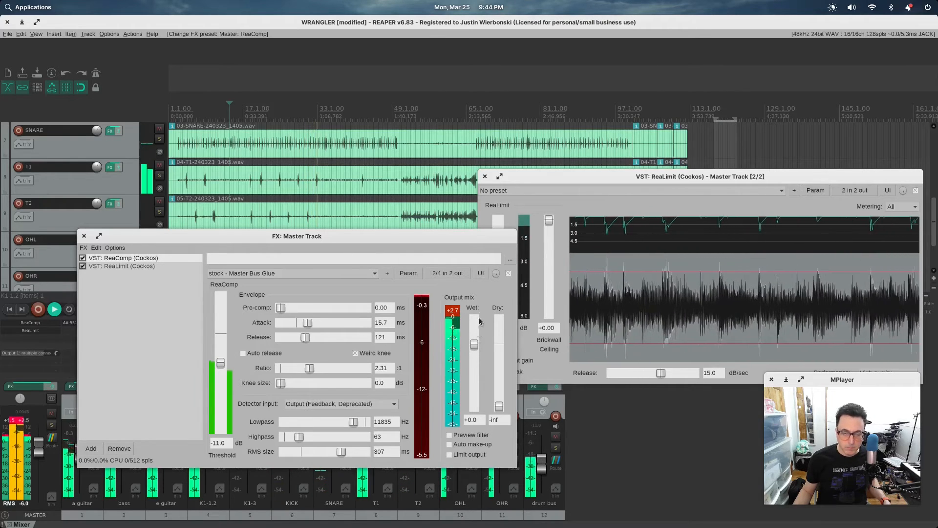
left_click_drag(474, 345, 476, 349)
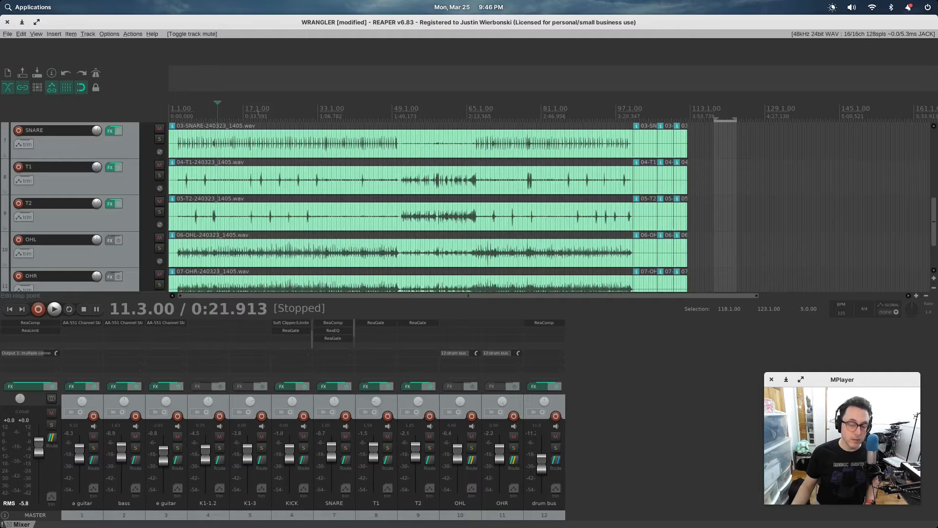
Play the mix from bar 14 and mute, then unmute the drum bus to compare the mix with and without it.
left_click(229, 113)
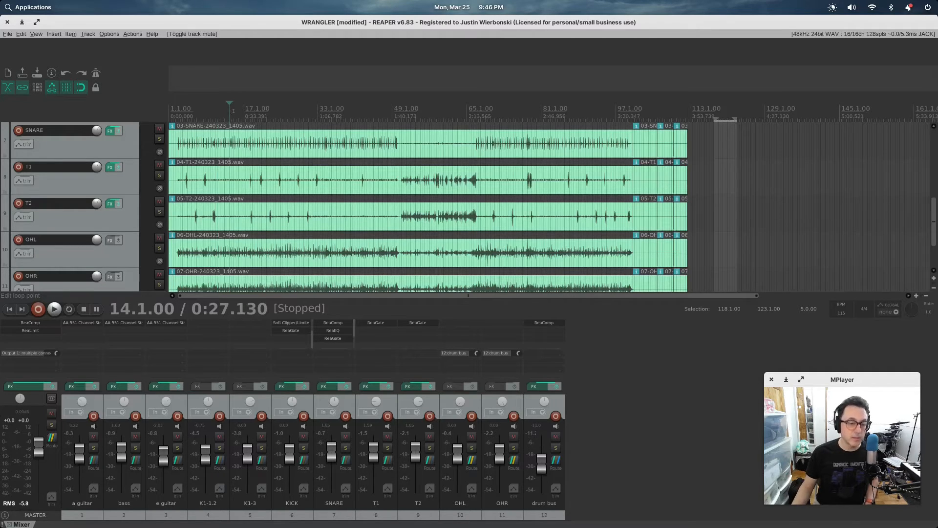
key("space")
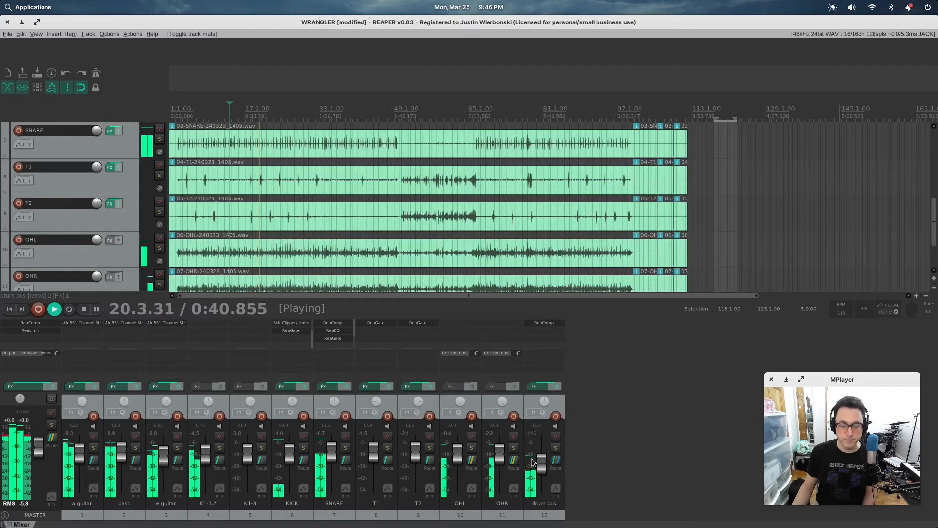
left_click(556, 436)
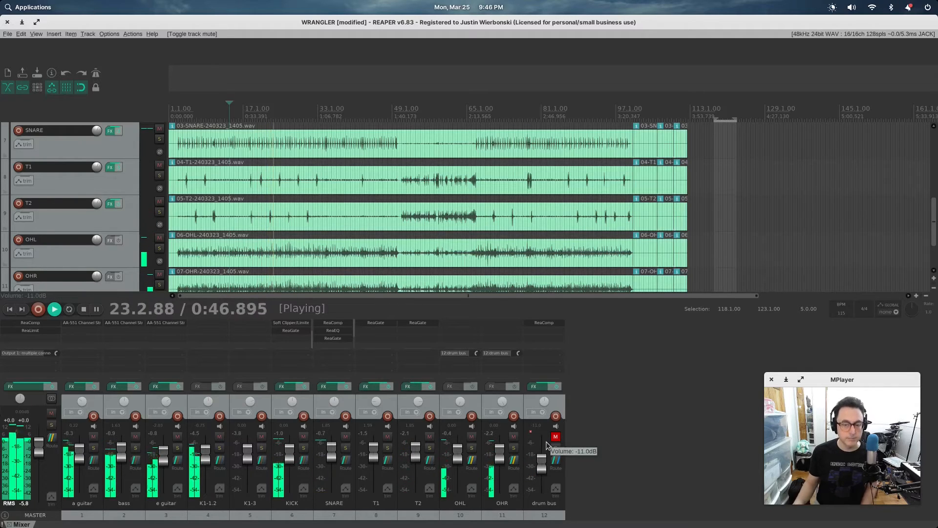
left_click(556, 438)
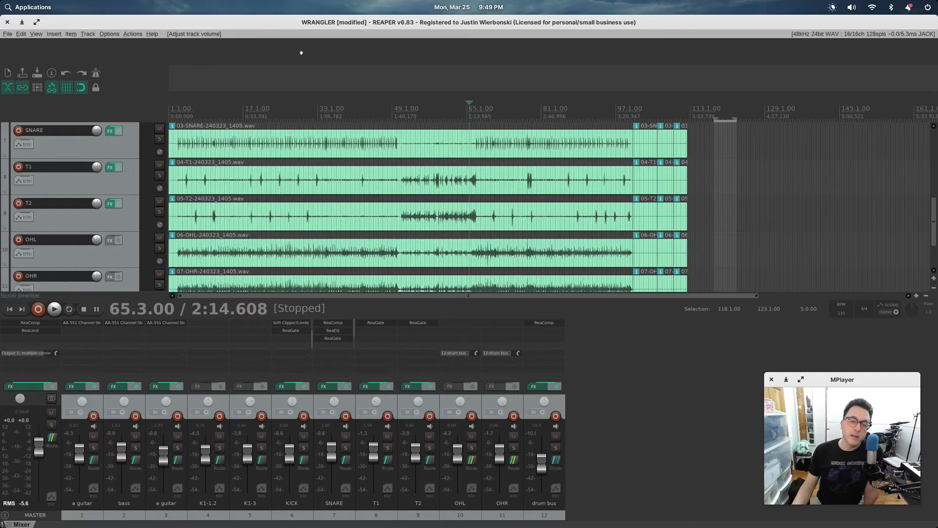
Solo the snare, play from bar 25, and bypass its ReaComp, ReaEQ and ReaGate to hear the unprocessed sound.
left_click(280, 112)
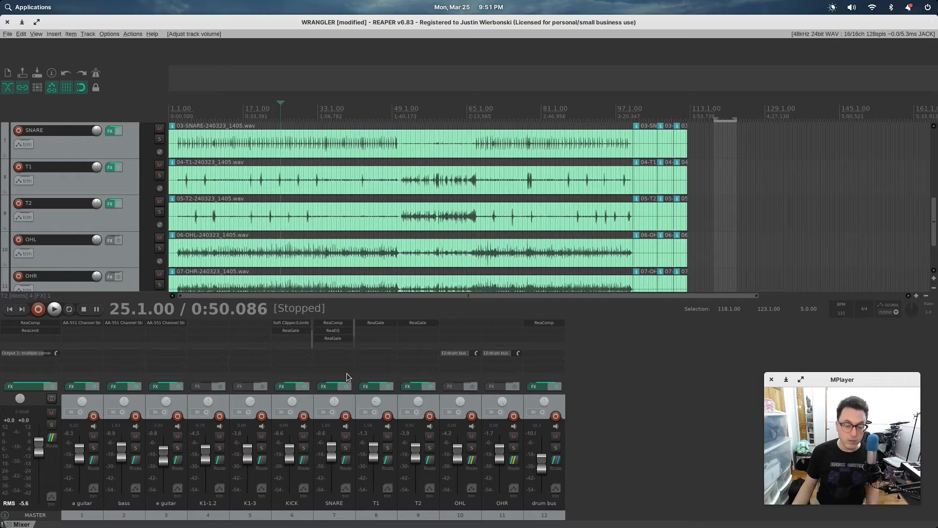
left_click(345, 447)
key("space")
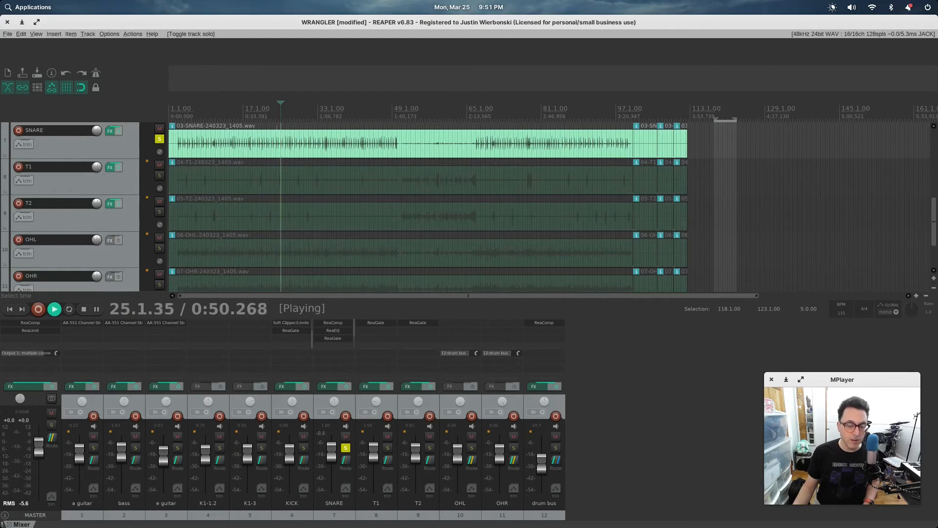
left_click(346, 323, "shift")
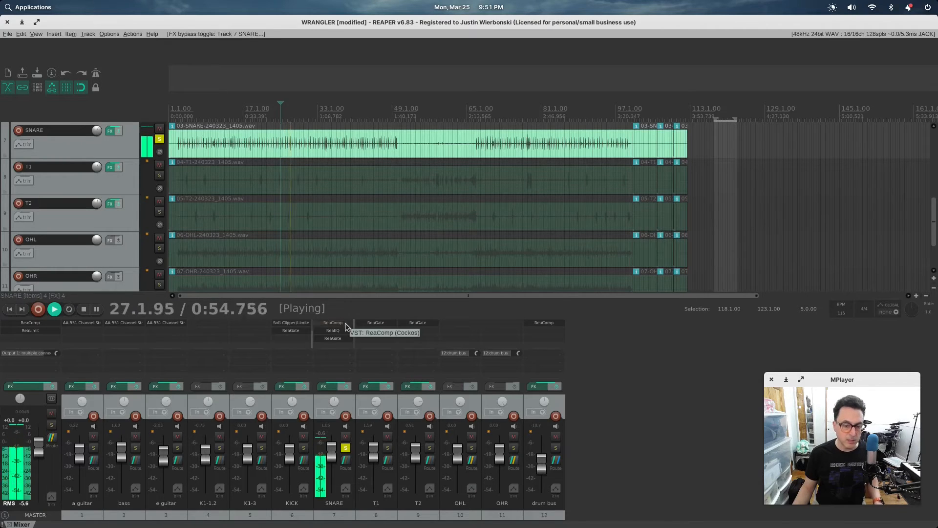
left_click(346, 331, "shift")
left_click(345, 338, "shift")
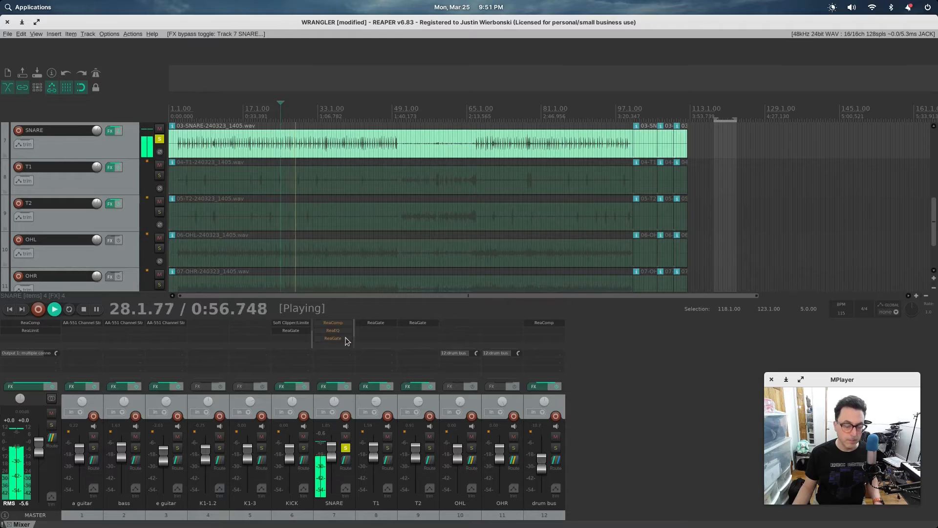
left_click(236, 113)
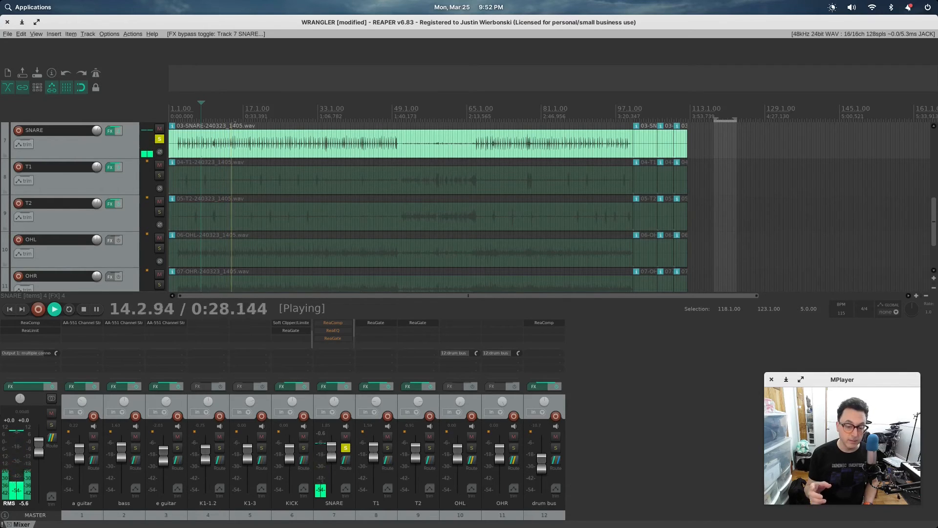
key("space")
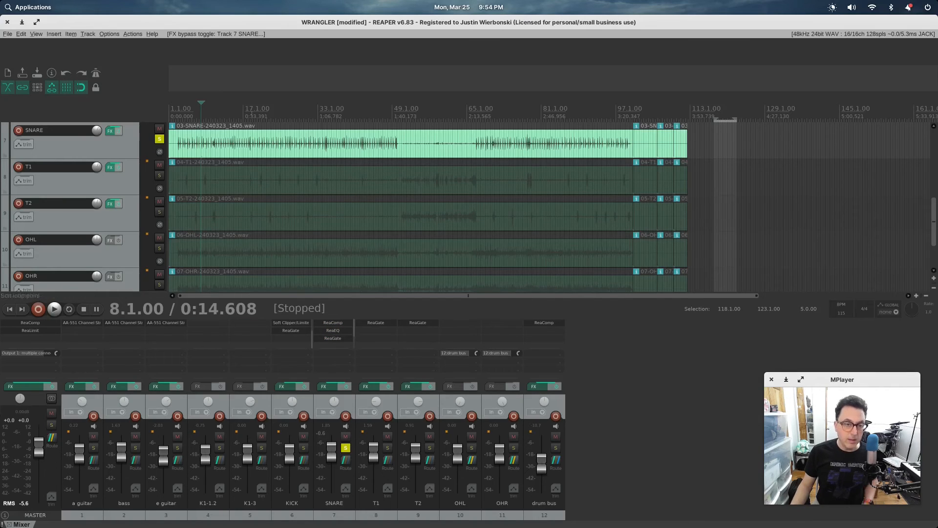
Play the processed snare from bar 15, unsolo it to hear the full mix, and stop playback.
left_click(234, 112)
key("space")
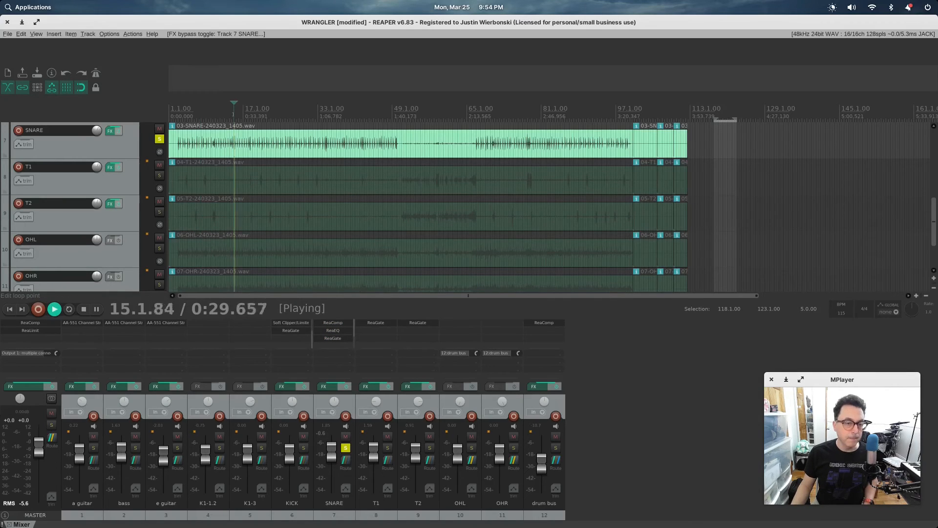
left_click(346, 448)
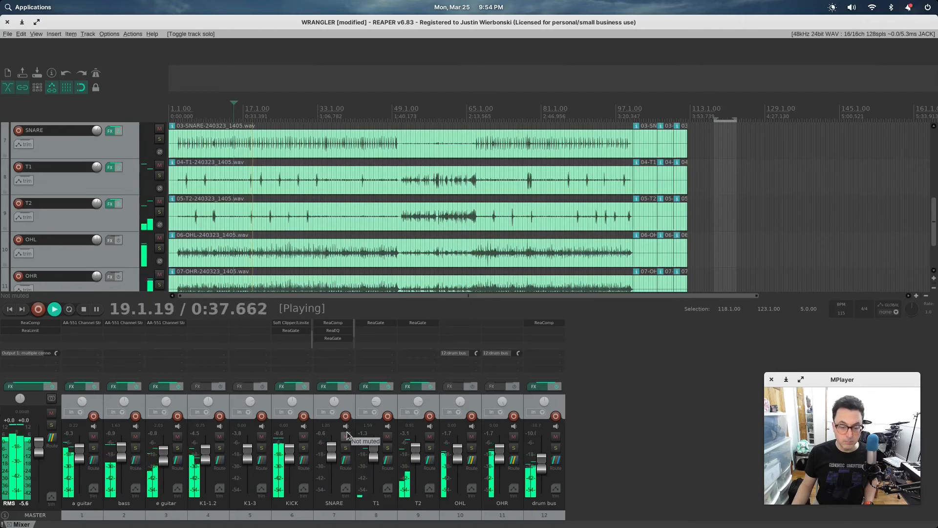
key("space")
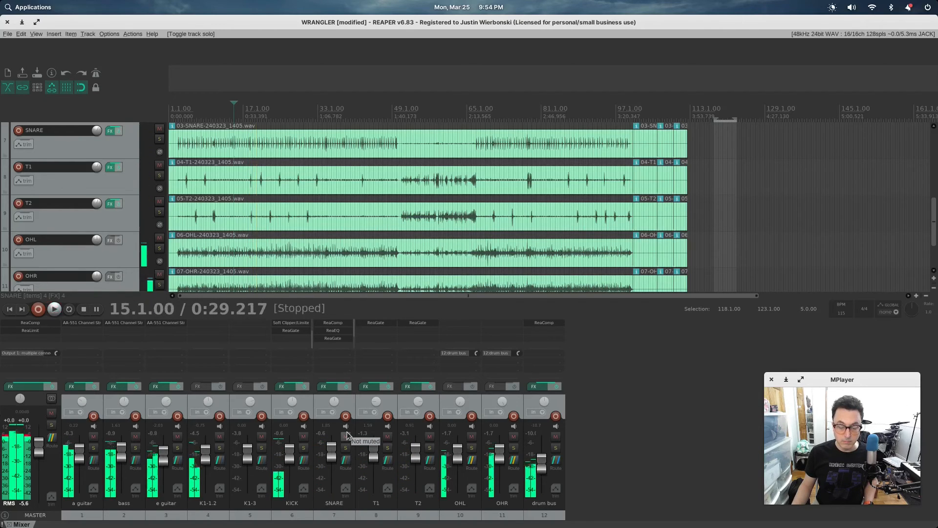